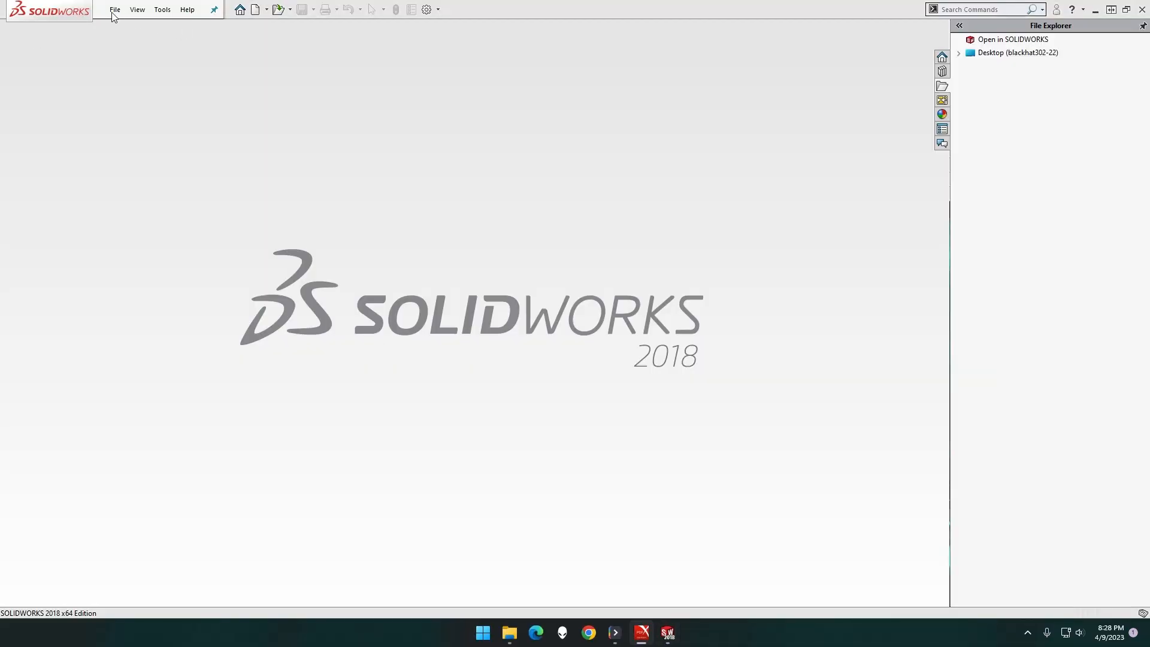
- Create a new part document from the Part MMGS template
left_click(114, 9)
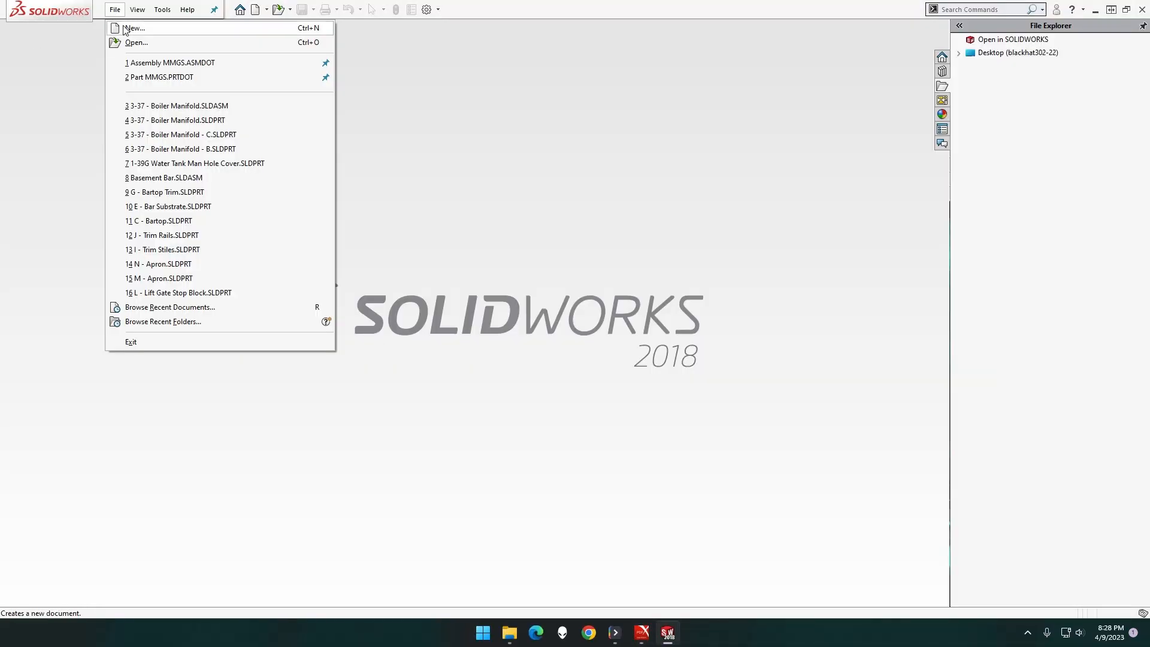
left_click(126, 26)
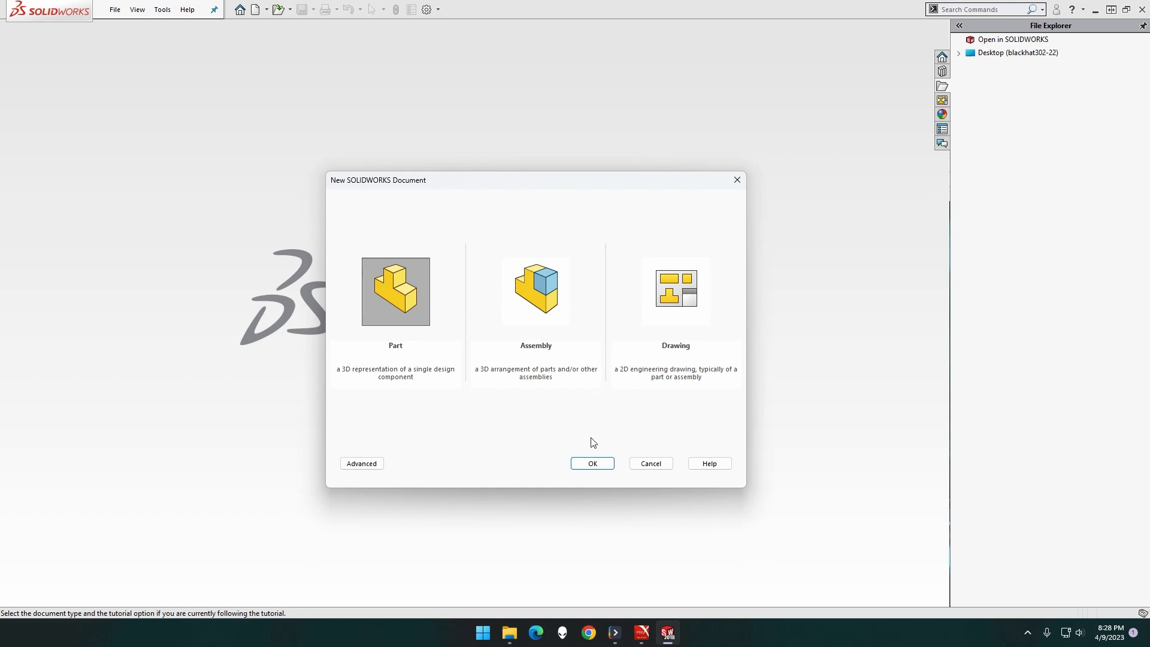
left_click(377, 465)
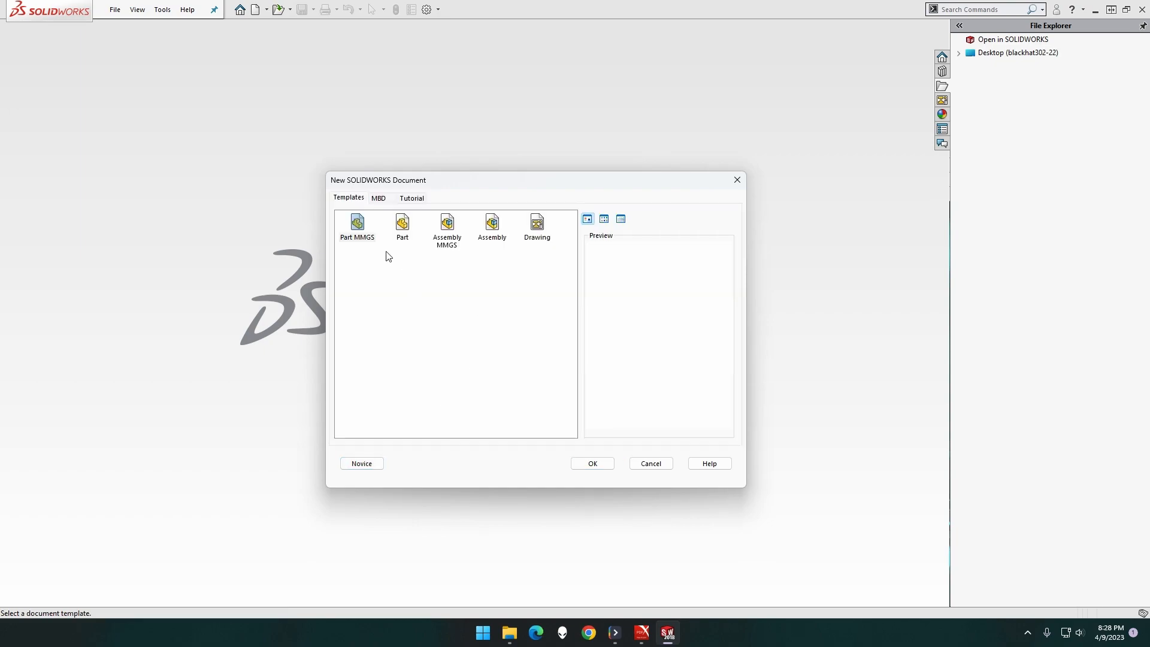
double_click(358, 227)
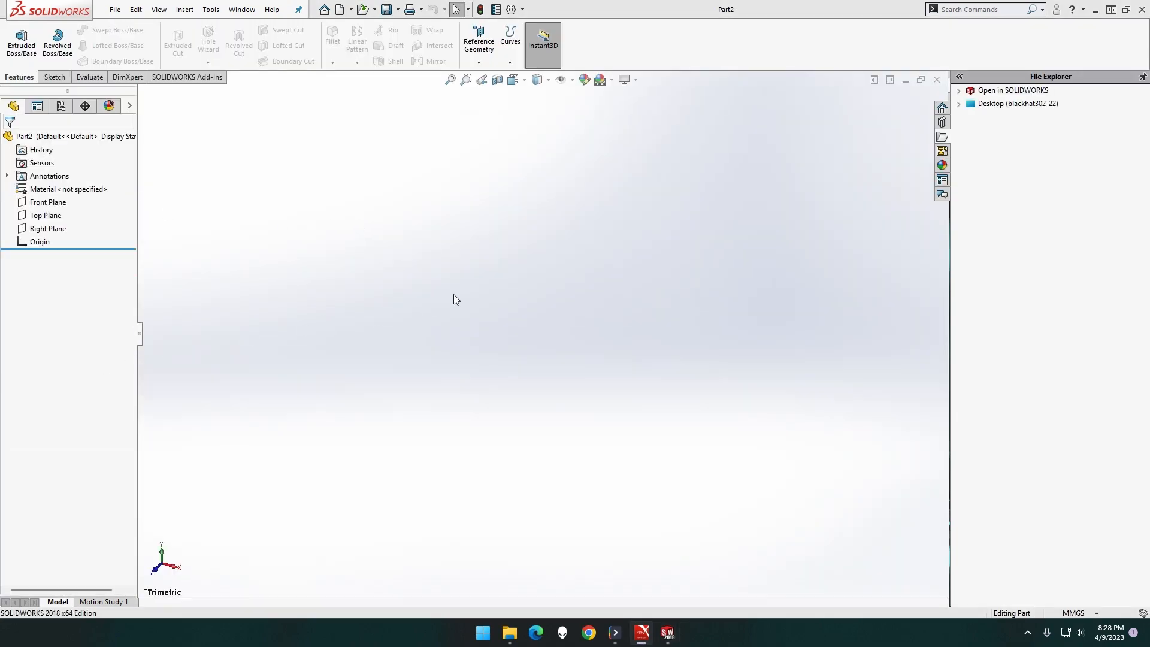
- On the Right Plane, sketch two concentric circles centred on the origin, about 94 mm and 57 mm in diameter
left_click(57, 230)
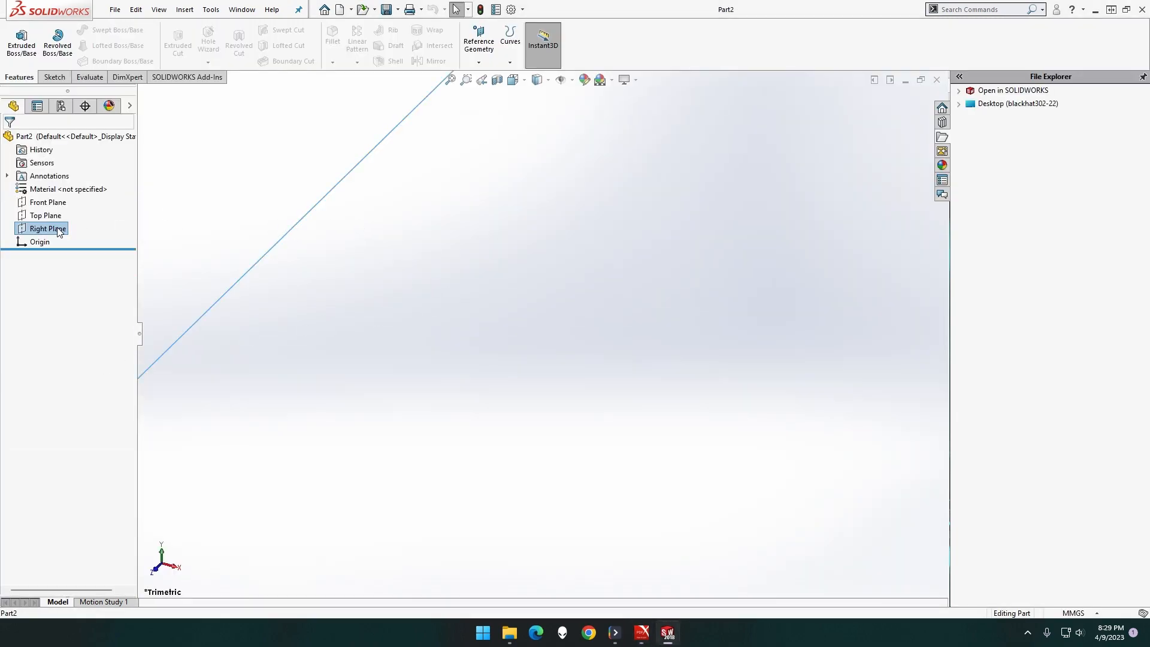
right_click(58, 231)
left_click(70, 212)
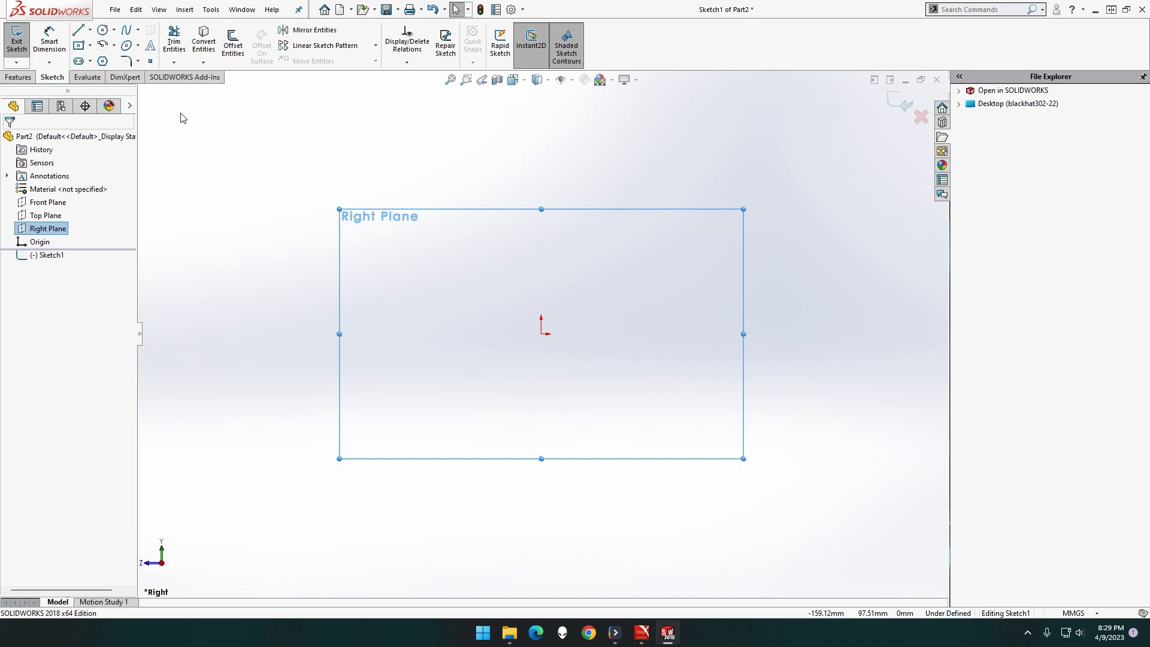
left_click(102, 33)
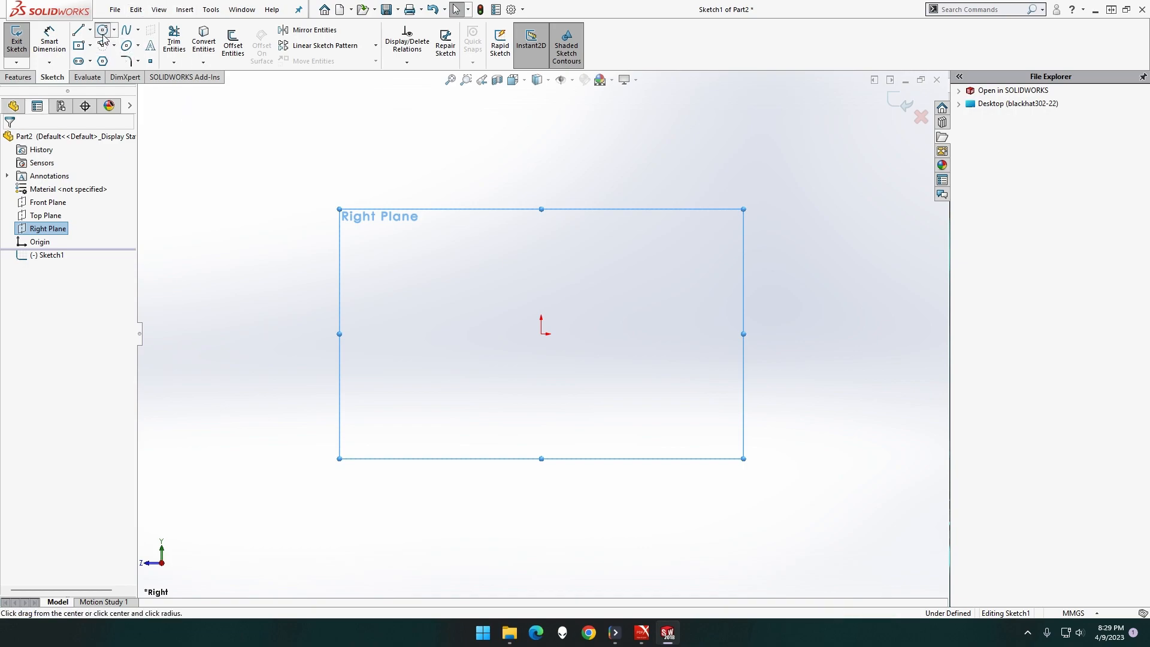
left_click(541, 334)
left_click(634, 388)
left_click(541, 334)
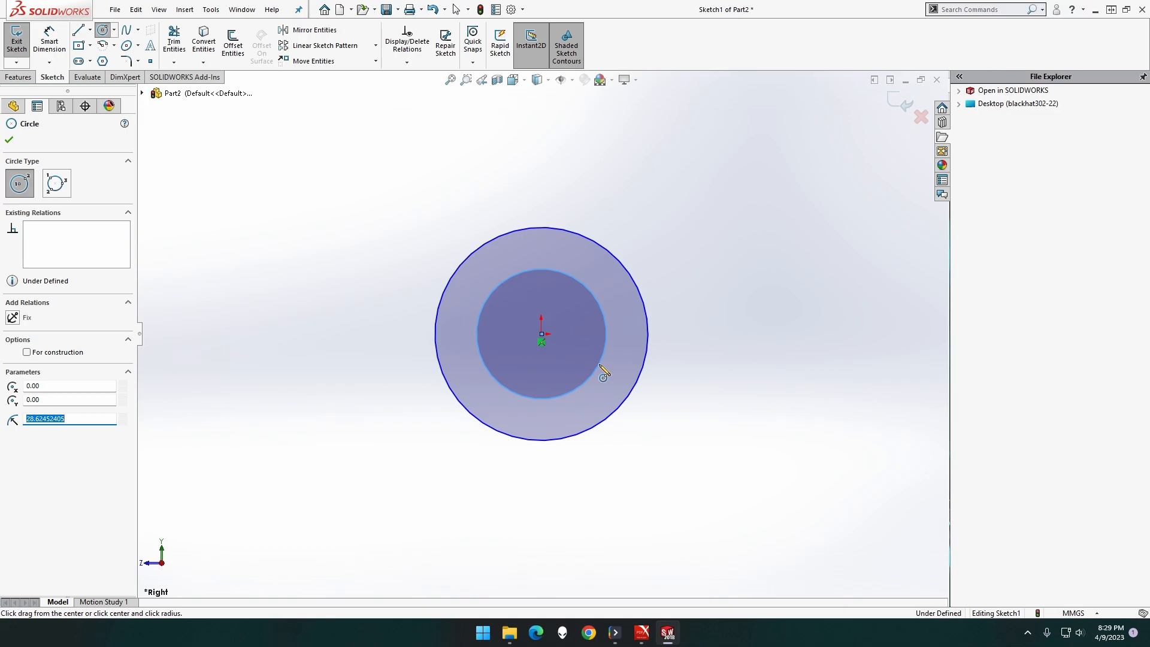
left_click(603, 376)
left_click(650, 328)
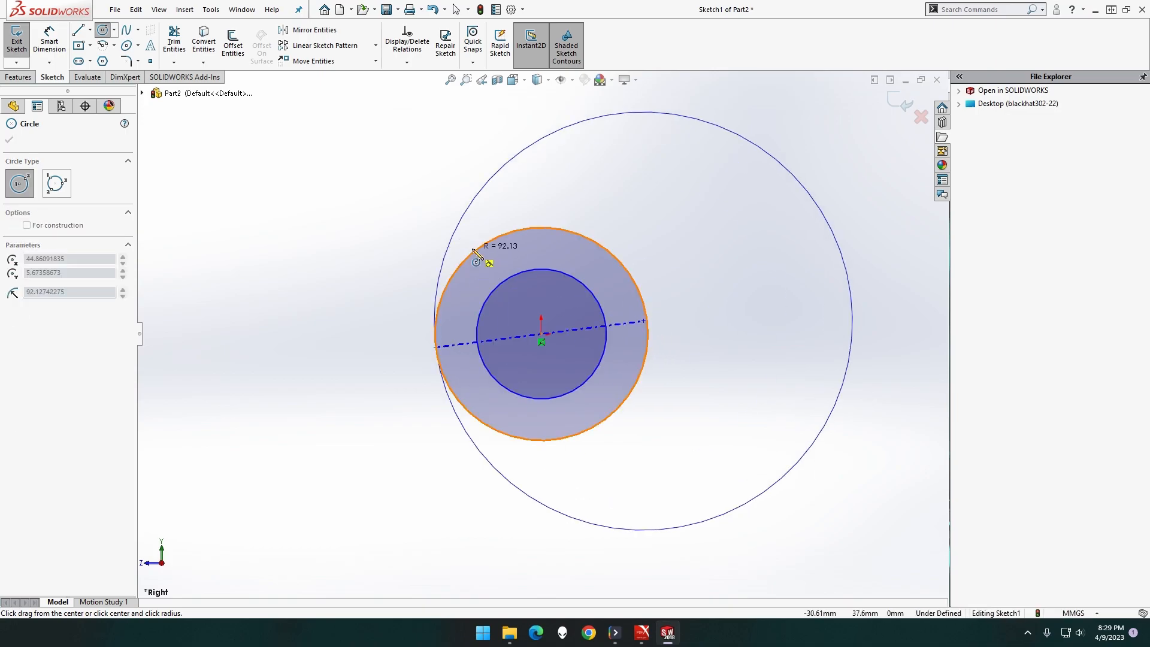
key("Escape")
- Dimension the outer circle's diameter as 16 mm and the inner circle's diameter as 10 mm
left_click(49, 40)
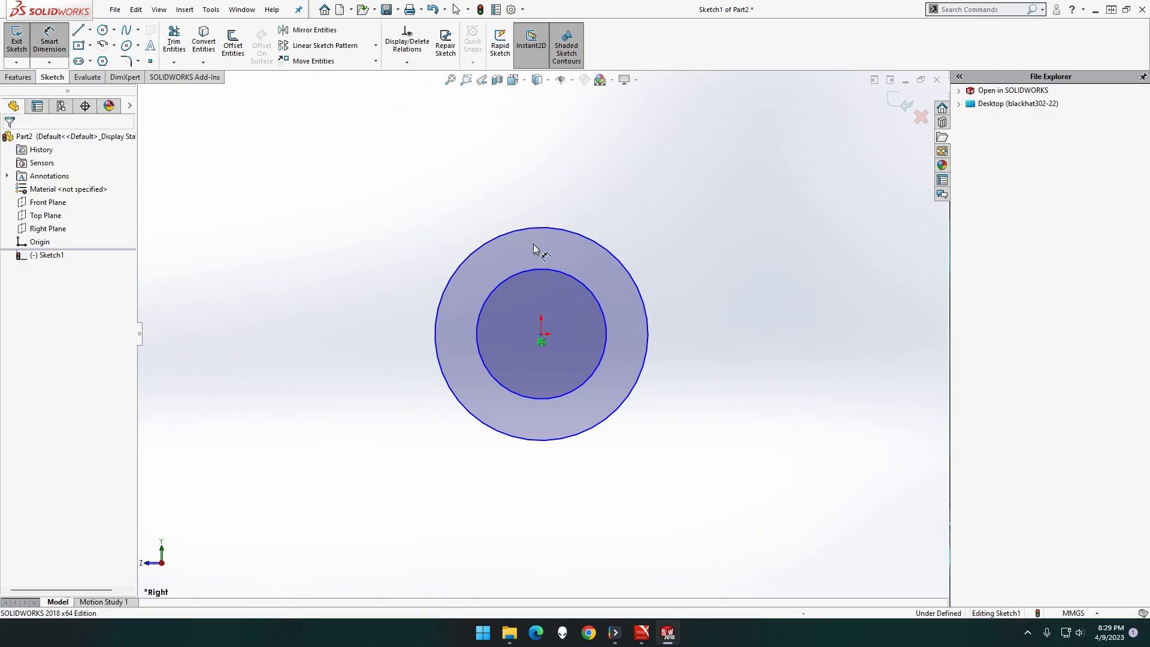
left_click(605, 249)
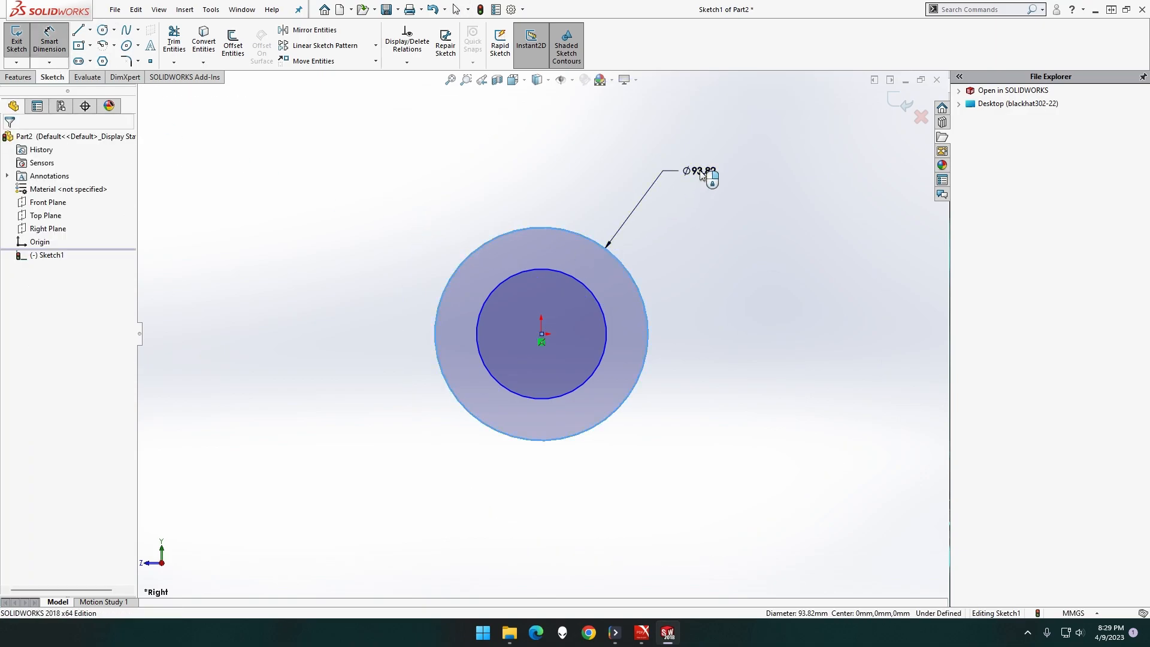
left_click(707, 173)
type("16")
key("Return")
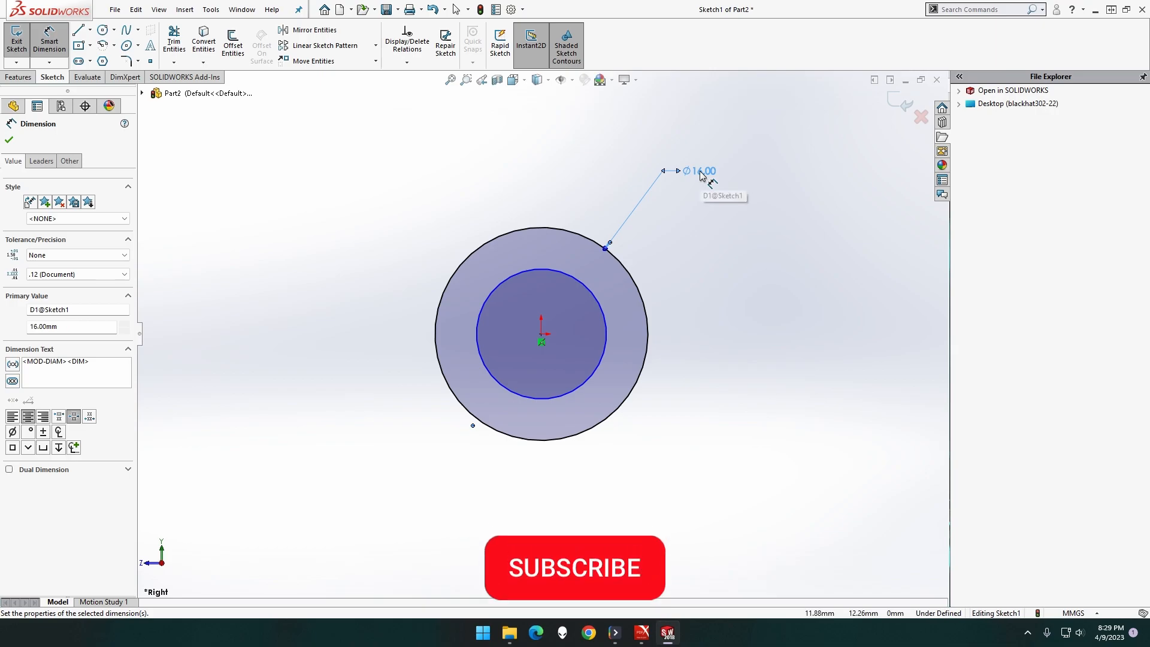
left_click(586, 283)
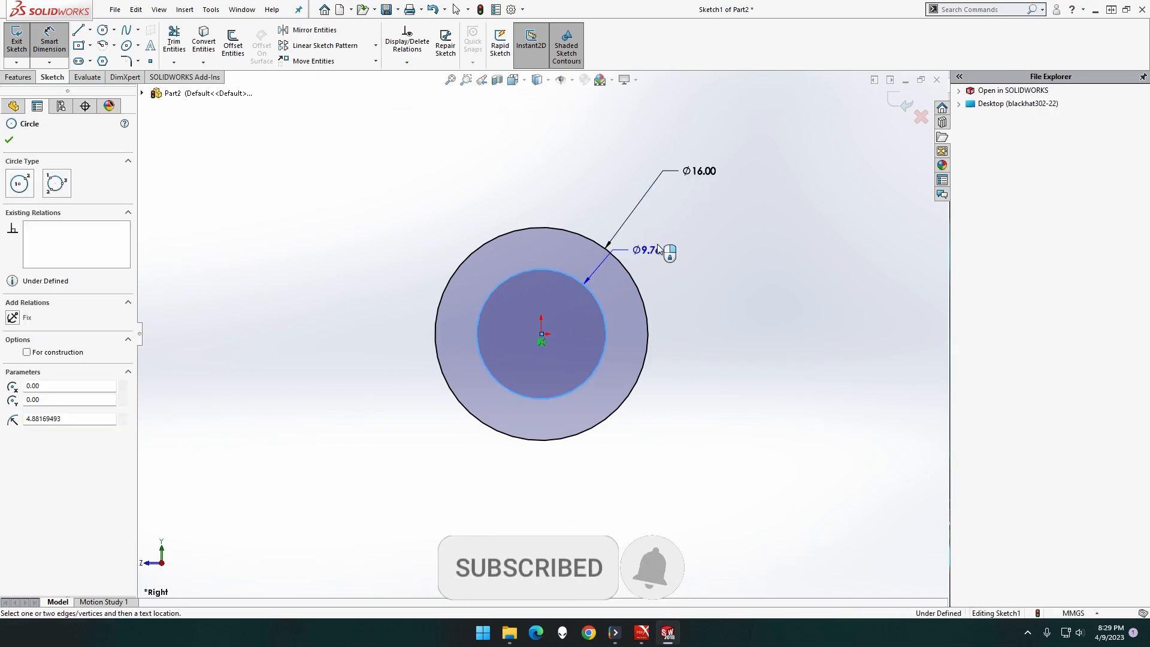
left_click(704, 206)
type("10")
key("Return")
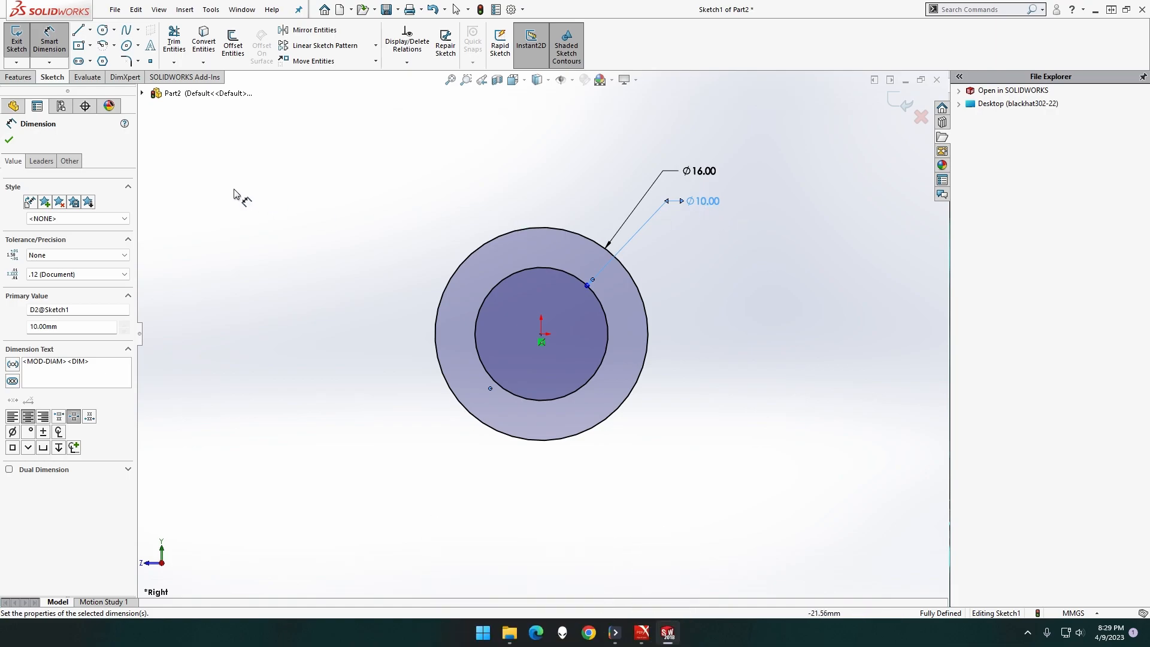
- Extrude the ring profile 21 mm with the Mid Plane end condition to form a tube
left_click(23, 82)
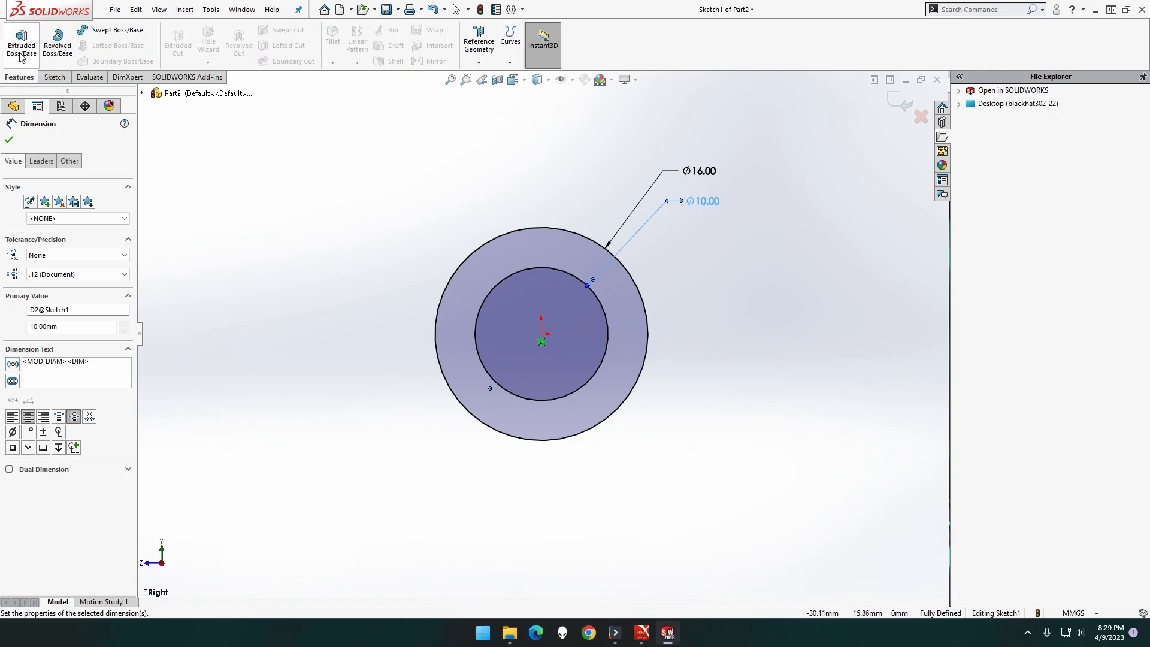
left_click(21, 42)
left_click(51, 212)
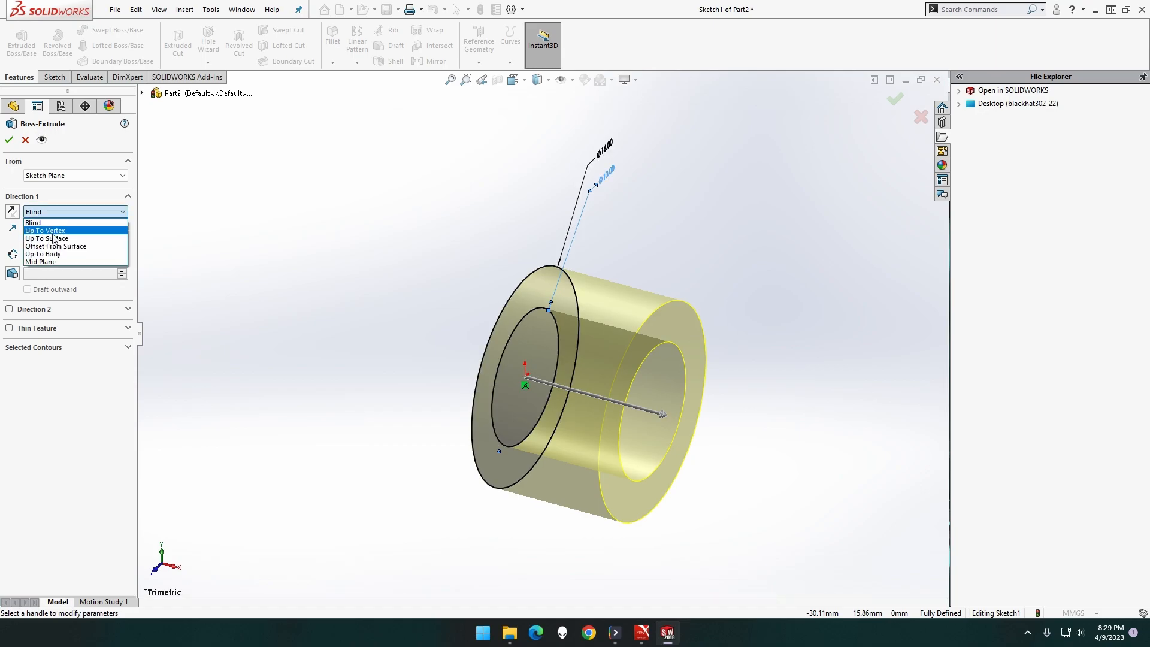
left_click(55, 264)
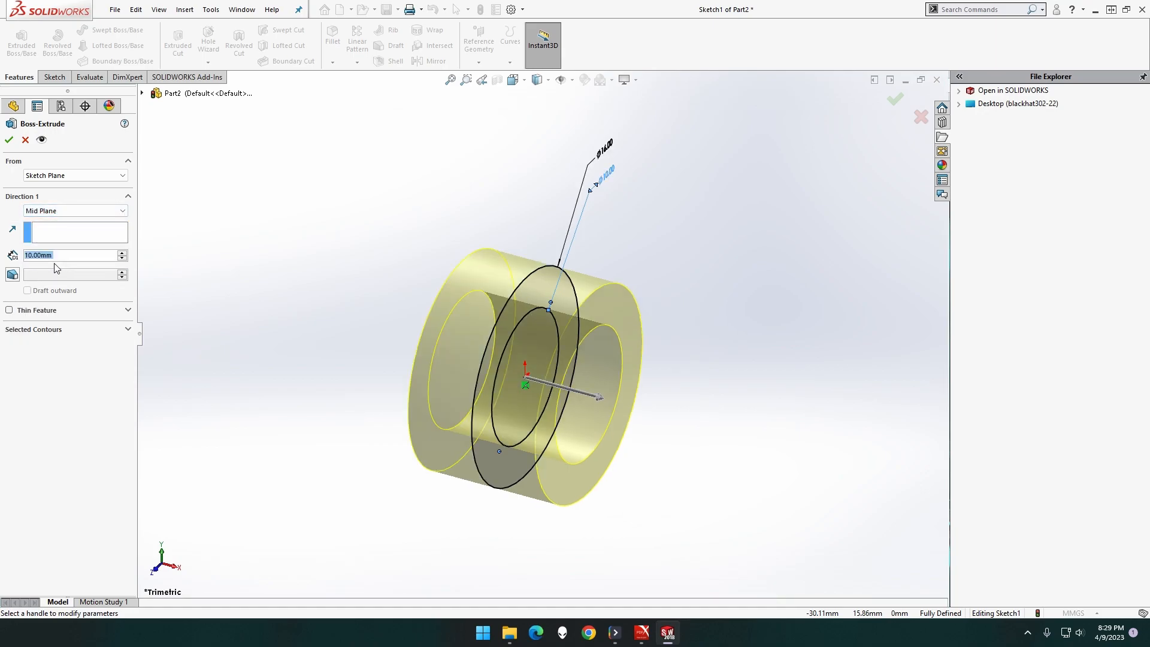
type("21")
key("Return")
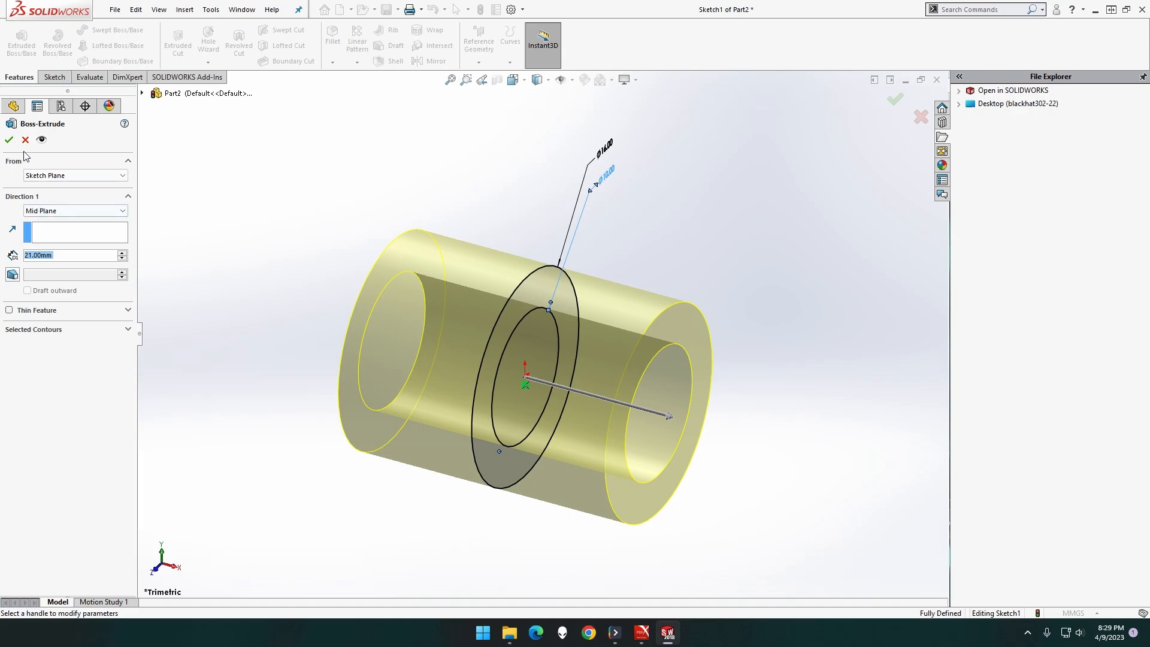
left_click(9, 141)
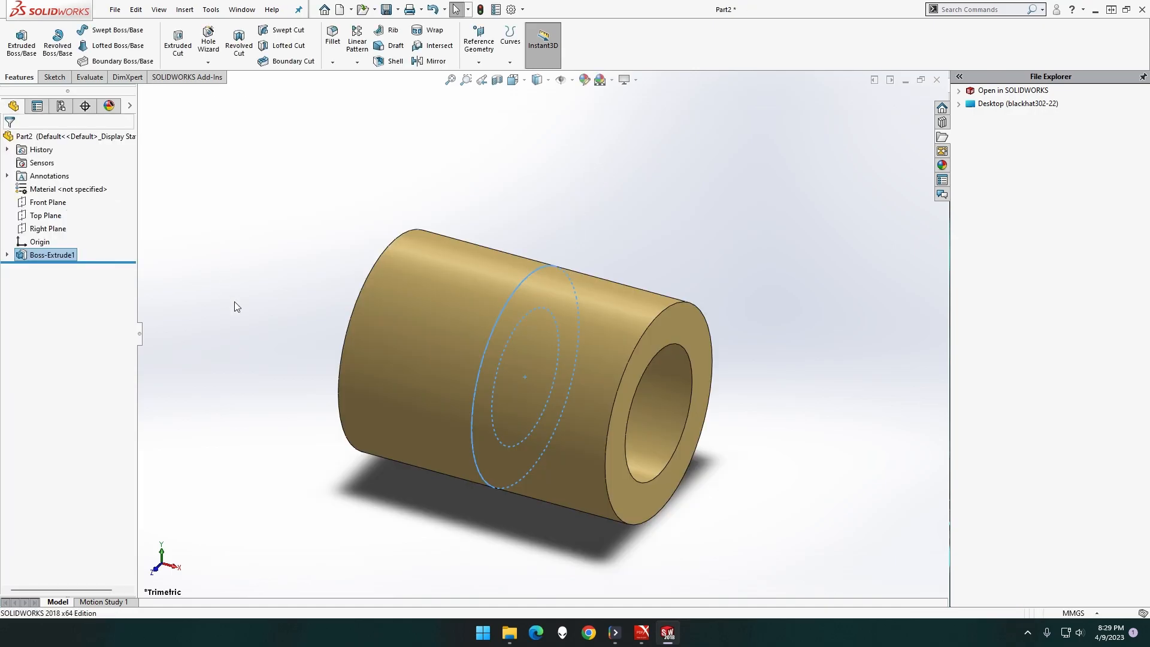
- On the tube's end face on the negative X side, sketch a hexagon centred on the origin with an inscribed circle about 22 mm in diameter
left_click(578, 229)
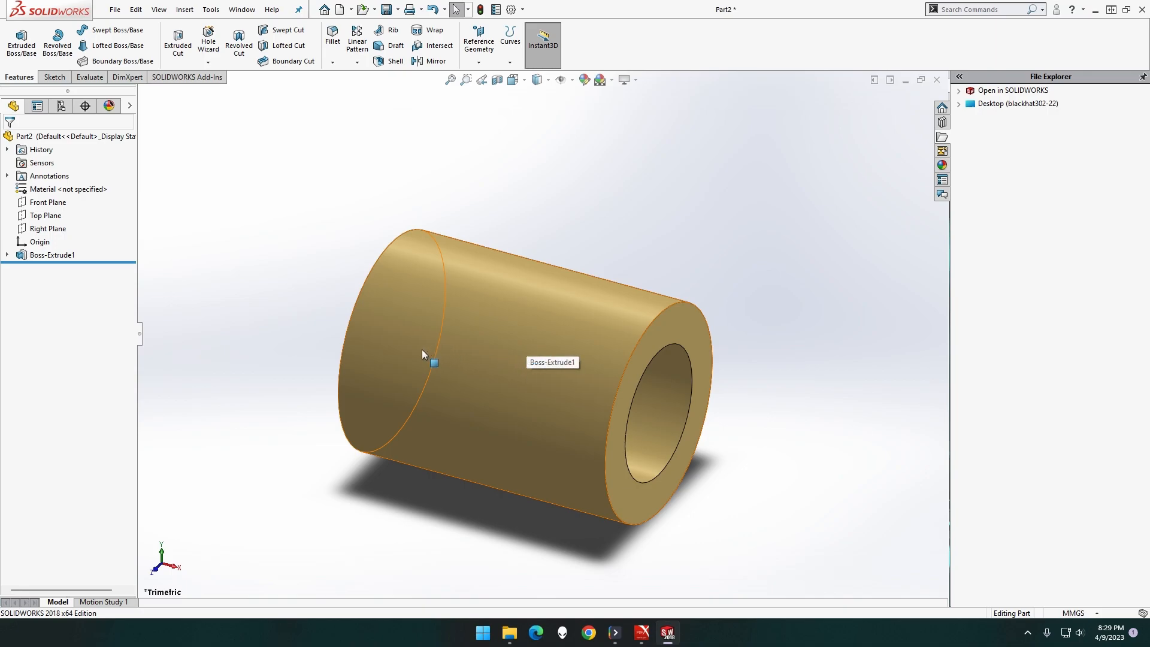
middle_click_drag(421, 350, 472, 327)
left_click(453, 310)
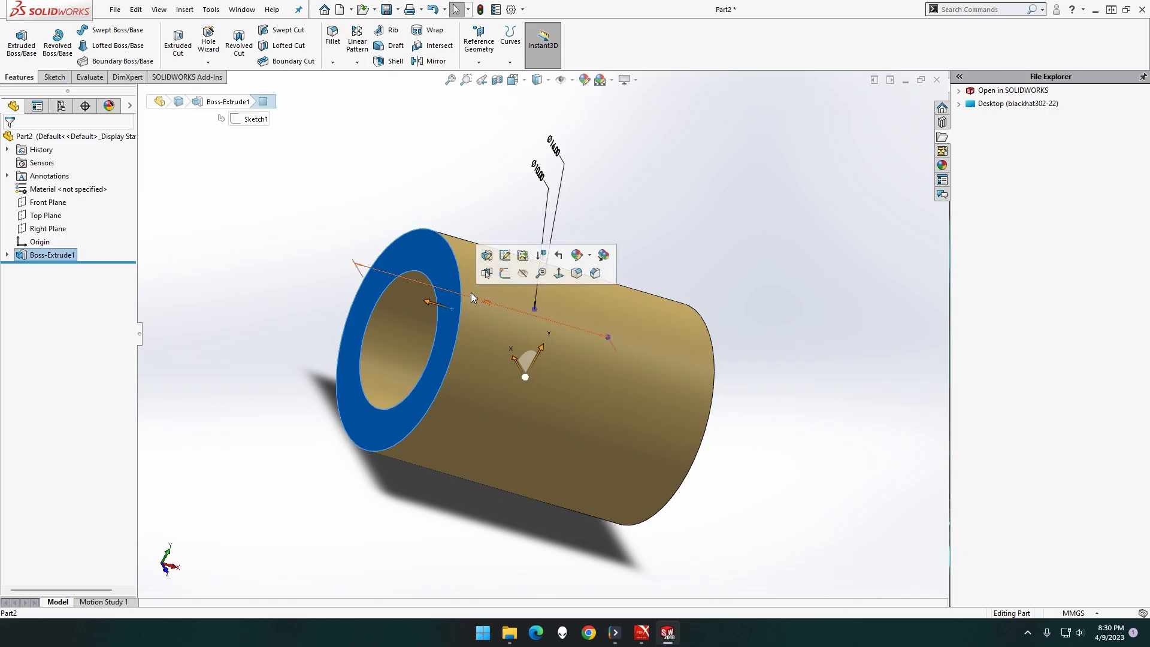
left_click(560, 274)
right_click(611, 187)
left_click(641, 161)
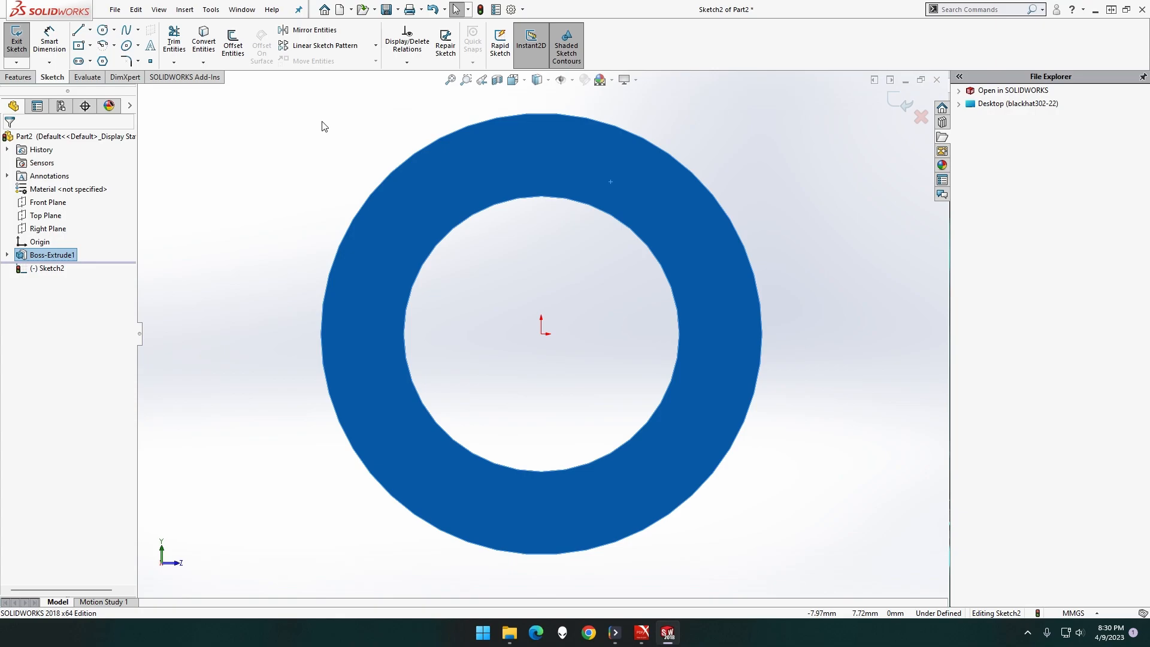
scroll(368, 135, "down", 2)
scroll(368, 135, "up", 4)
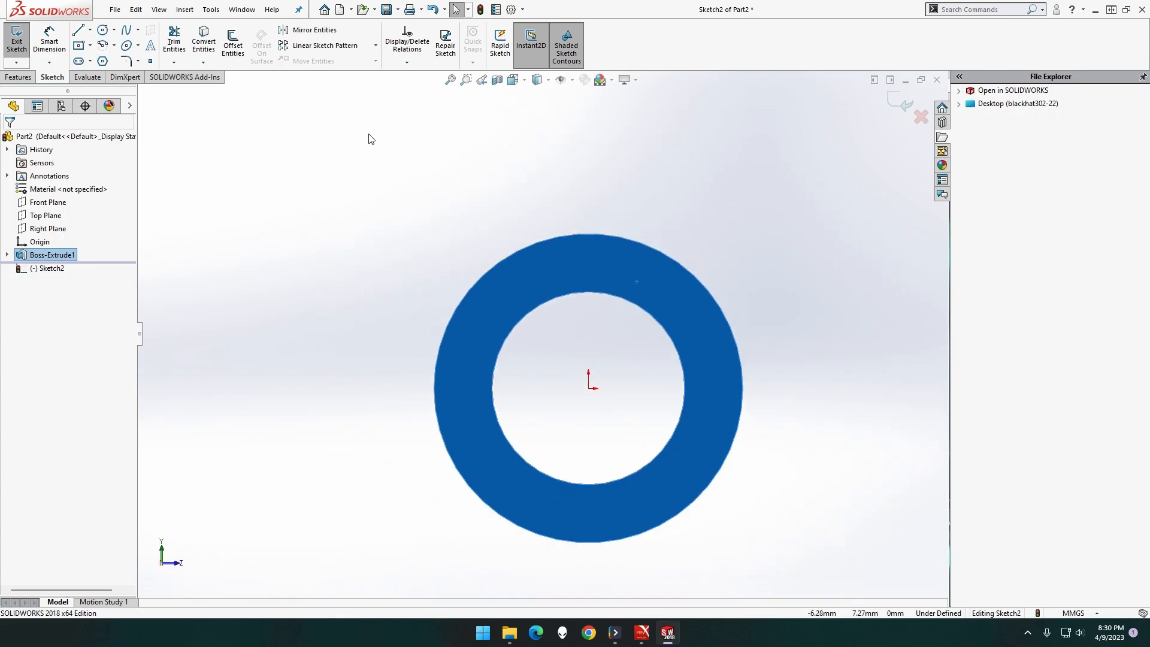
left_click(103, 60)
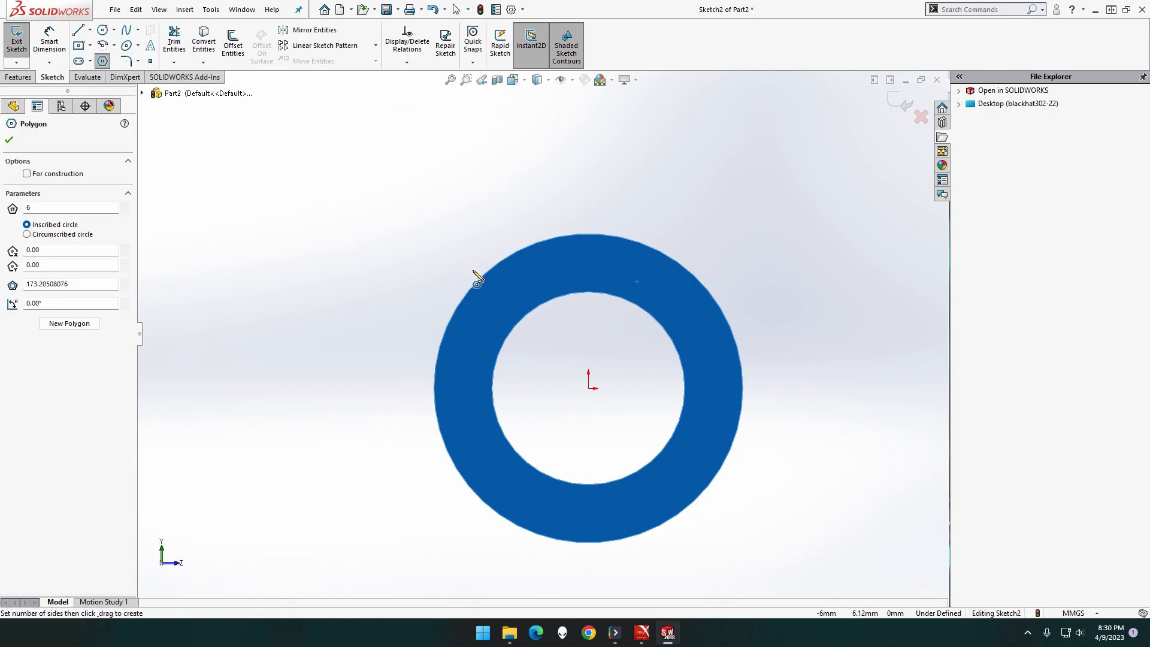
left_click(589, 388)
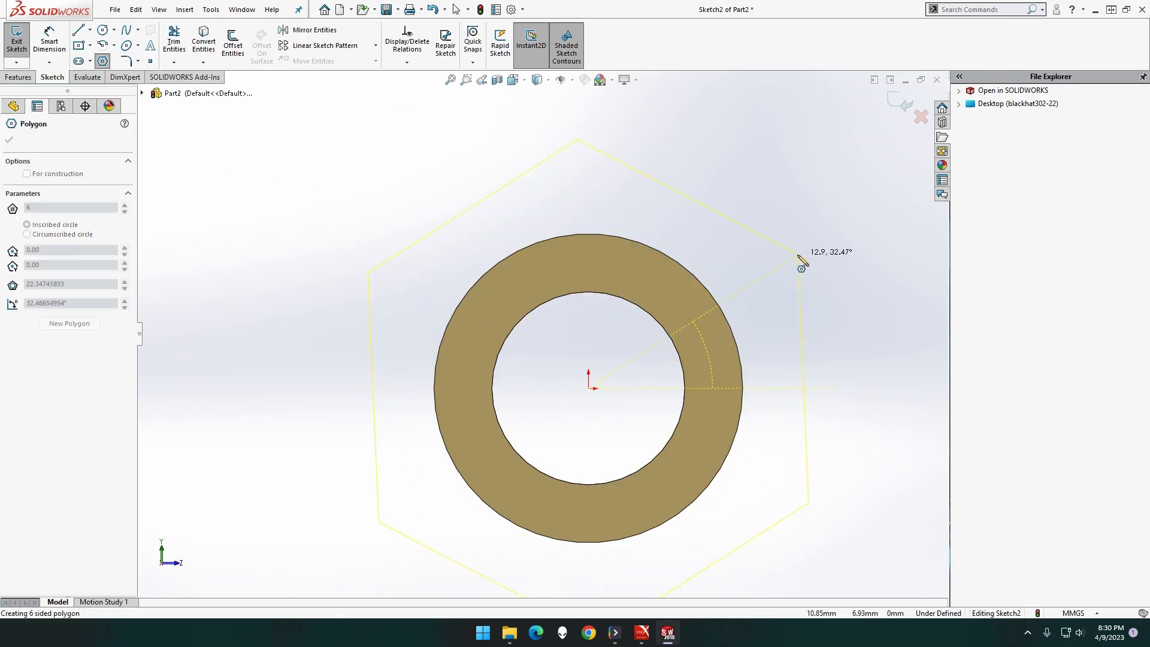
left_click(798, 254)
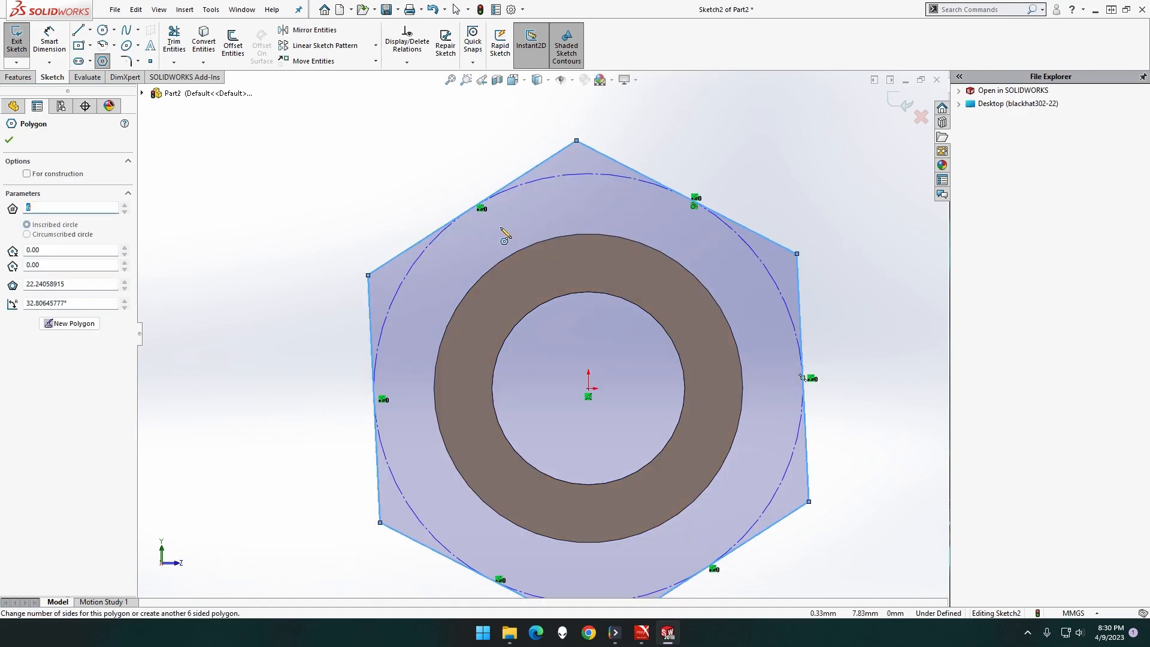
- Dimension the hexagon's inscribed circle with a diameter of 19 mm
left_click(49, 41)
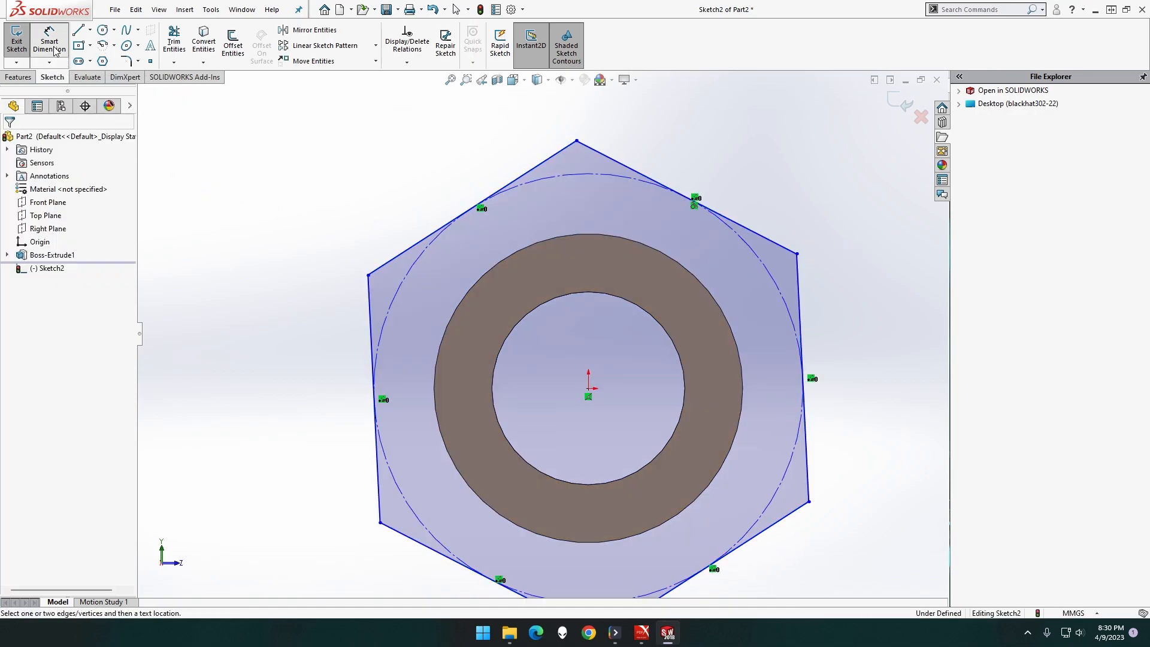
left_click(544, 179)
left_click(295, 174)
type("19")
key("Return")
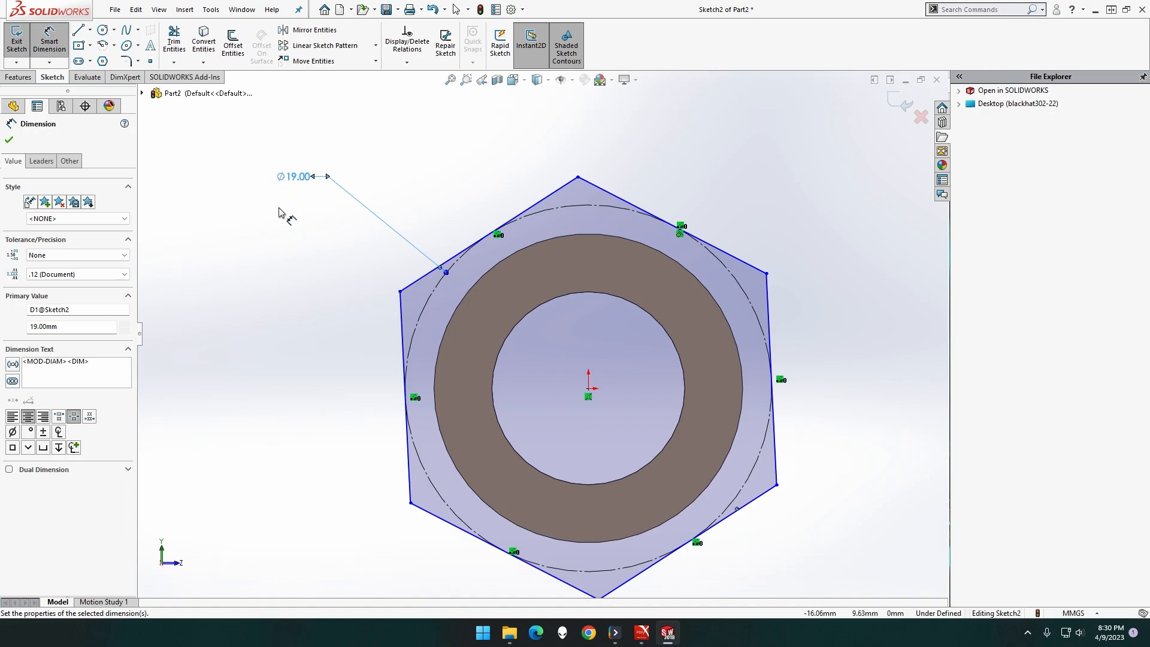
- Extrude the hexagon 5 mm outward from the tube's end face as a Blind boss merged with the tube
middle_click_drag(326, 238, 267, 259)
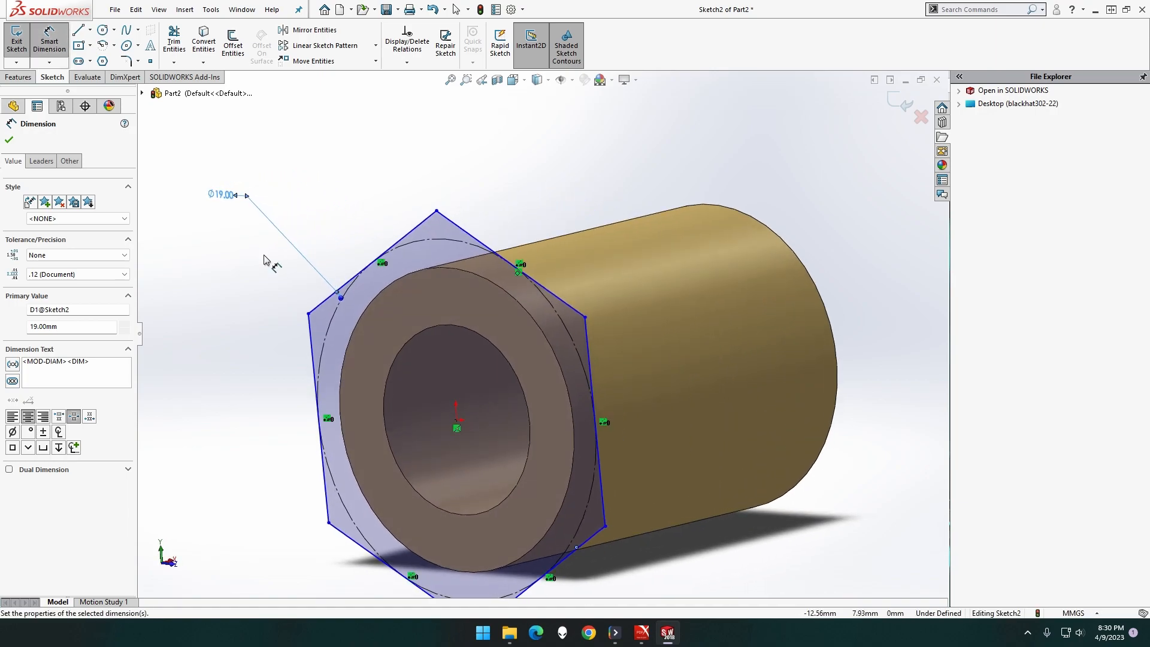
left_click(10, 79)
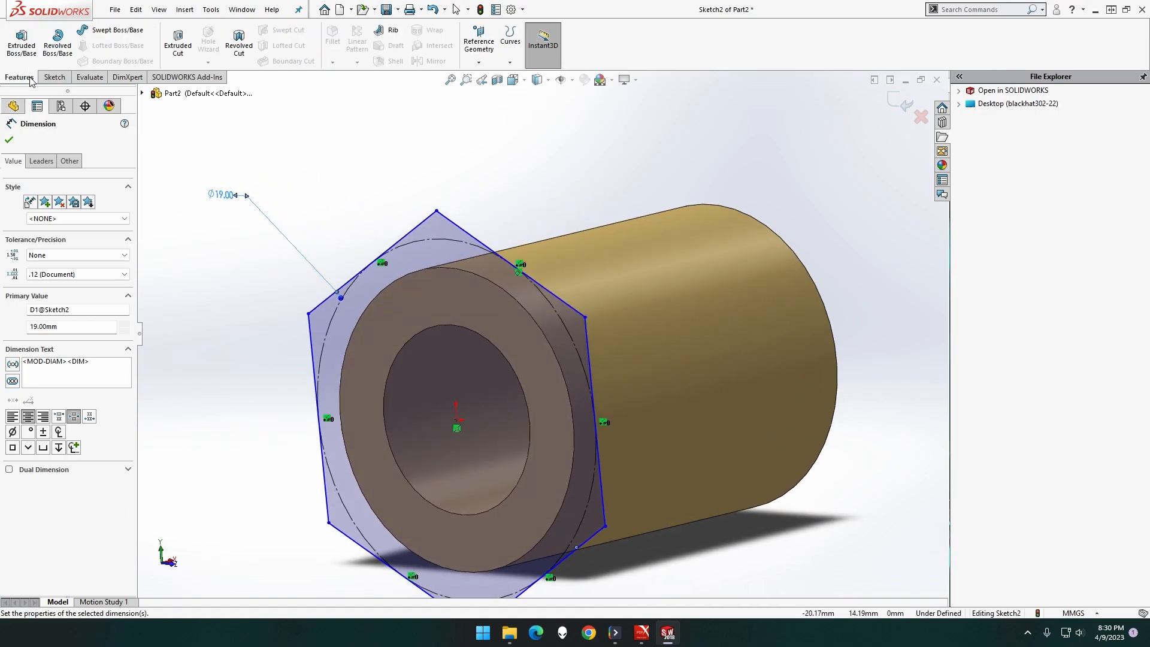
left_click(30, 48)
type("5")
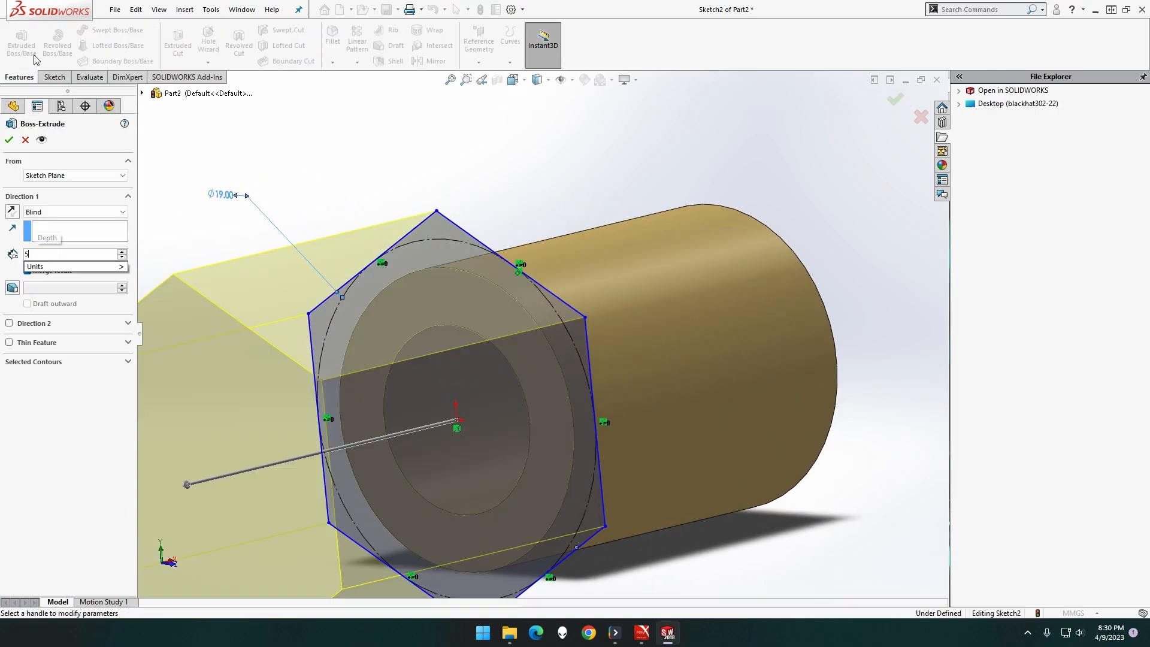
key("Tab")
left_click(9, 140)
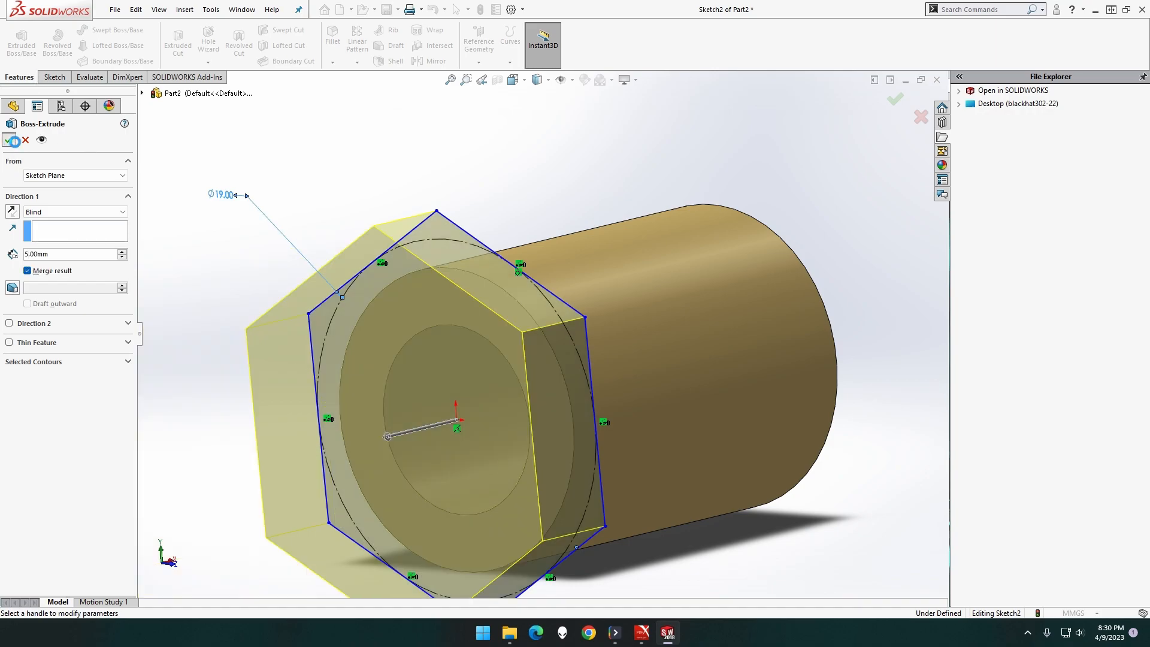
- Start a constant-size fillet with a 2 mm radius on the circular edge where the tube meets the hexagonal head
middle_click_drag(372, 210, 295, 203)
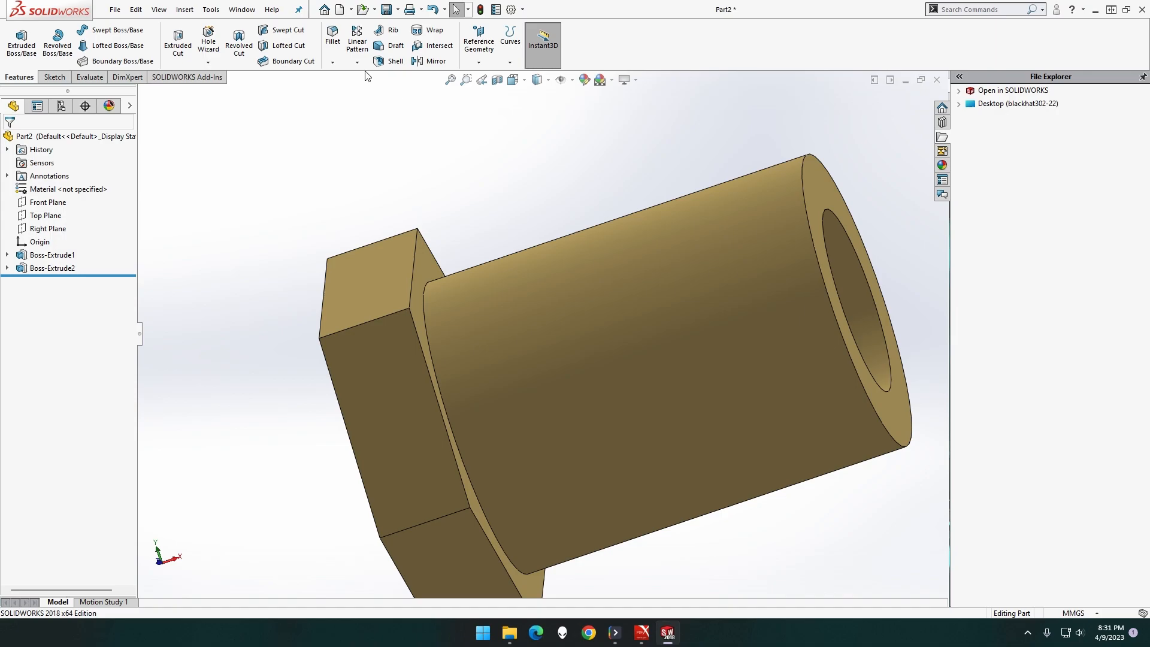
left_click(332, 61)
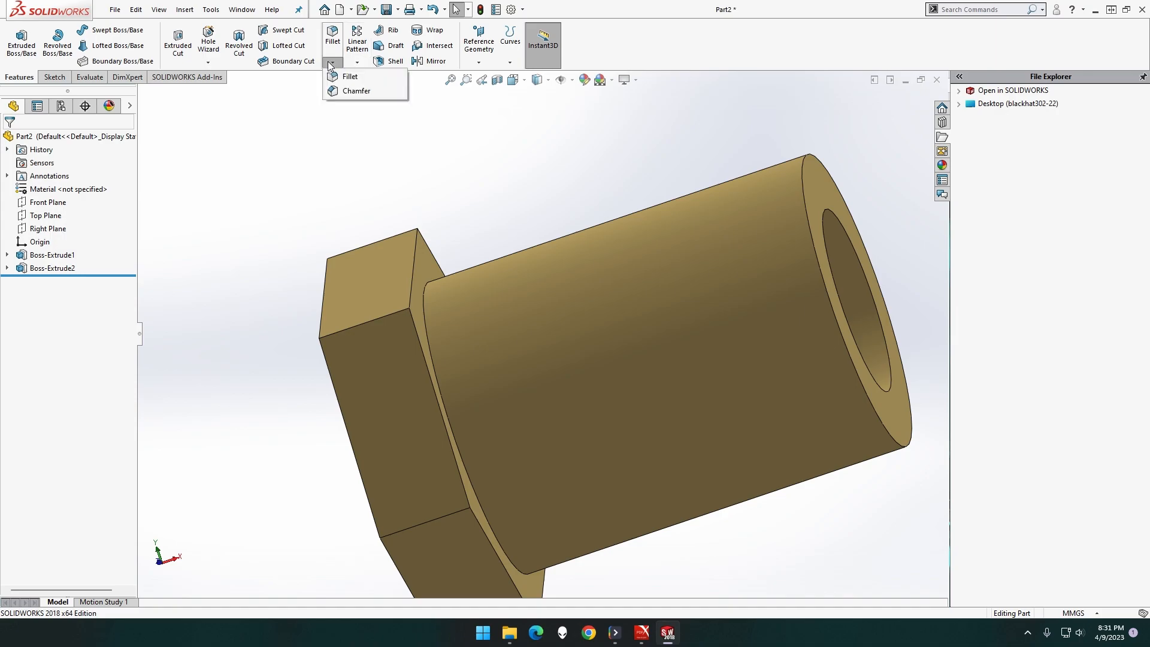
left_click(427, 257)
double_click(91, 380)
type("1")
key("Tab")
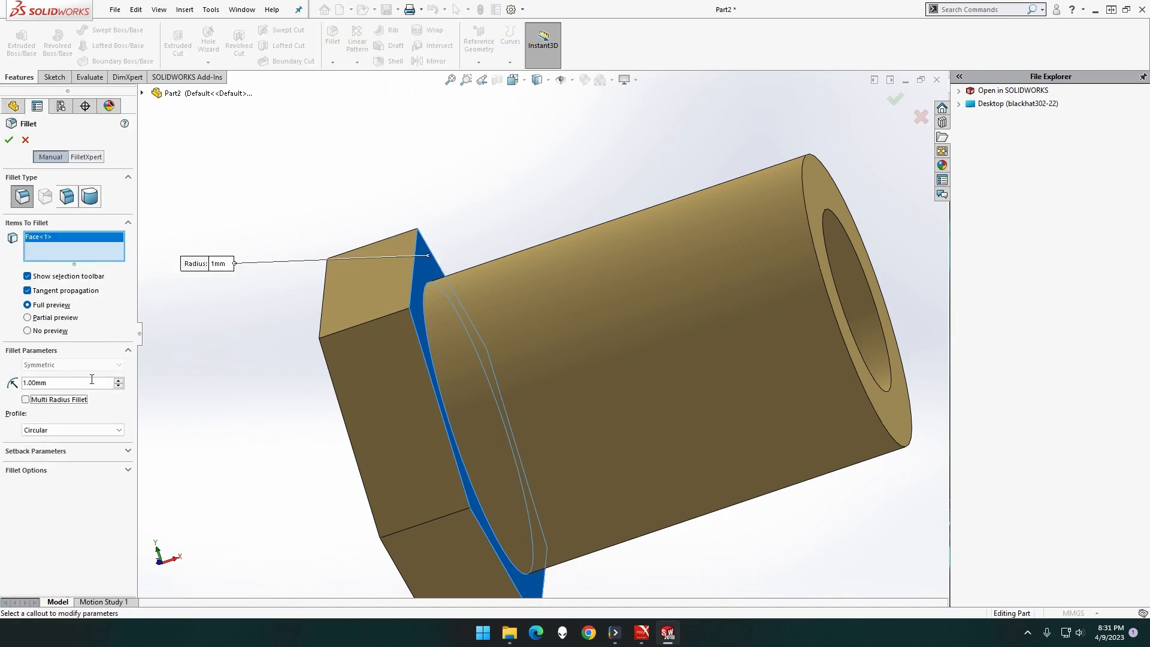
middle_click_drag(182, 369, 160, 375)
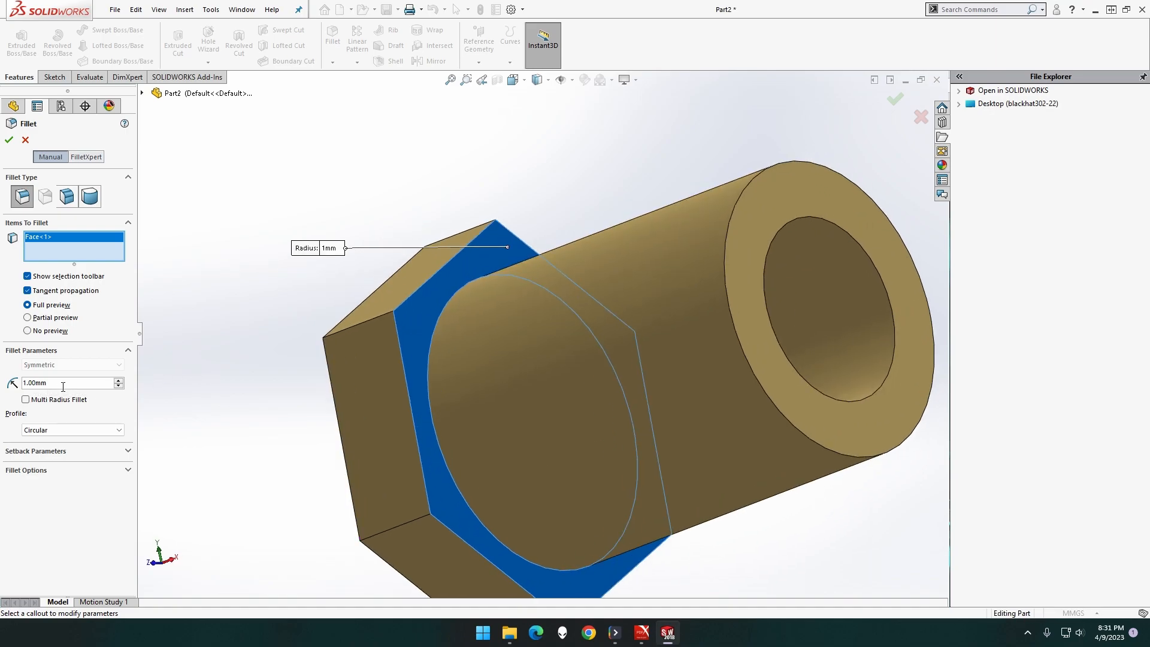
type("2")
key("Tab")
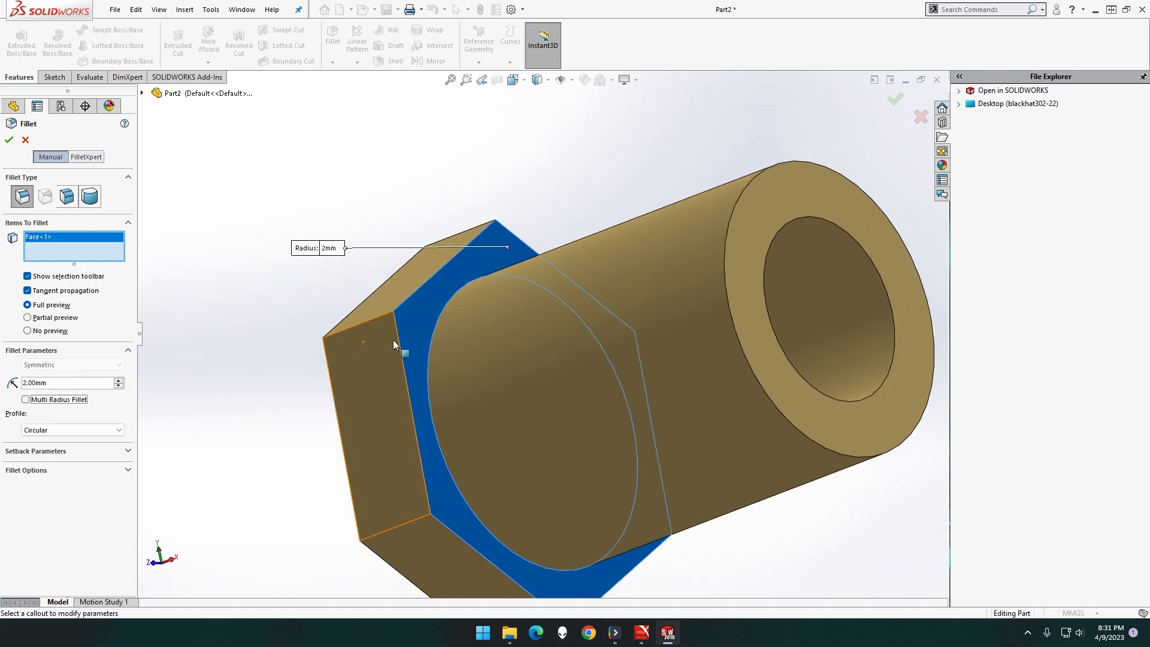
left_click(433, 333)
left_click(420, 328)
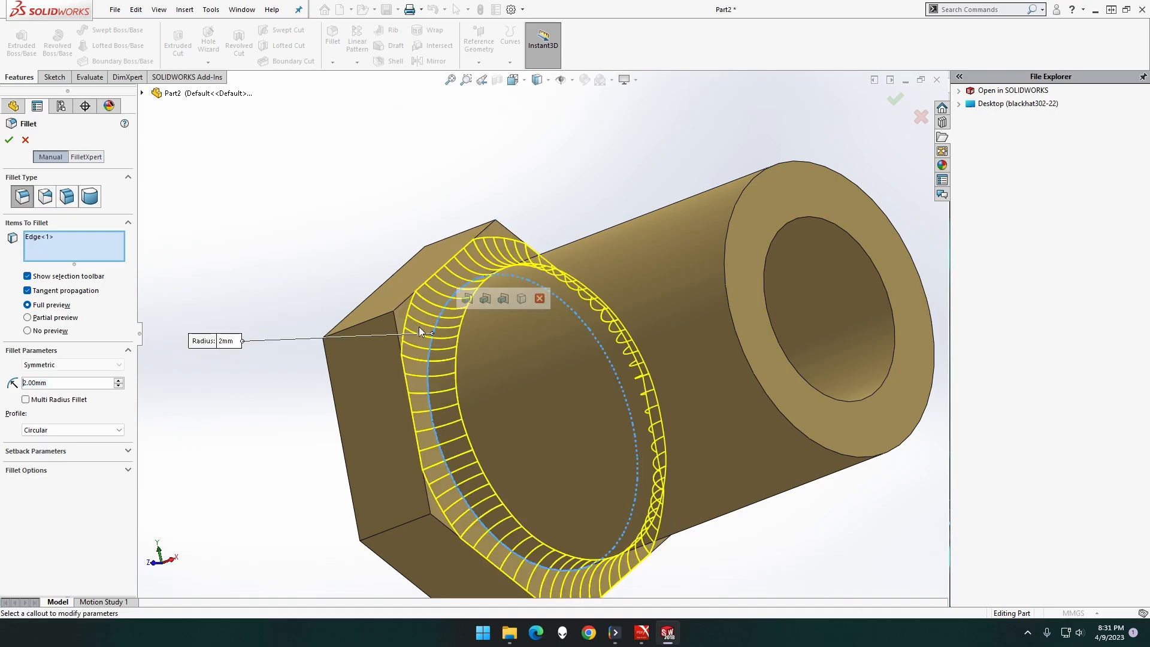
- Try fillet radii of 3, 2.1, 2.2, 2.5, 2.6 and 2.7 mm on the edge between tube and head
mouse_move(318, 348)
middle_mouse_down()
mouse_move(249, 339)
mouse_move(298, 347)
middle_mouse_up()
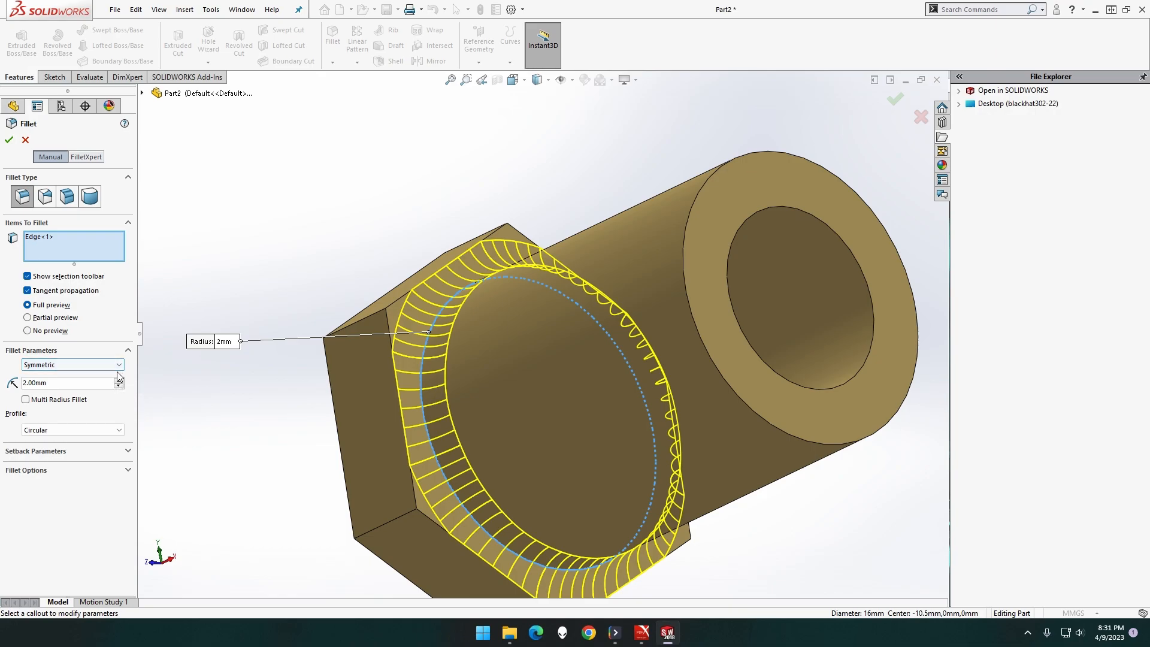
type("3")
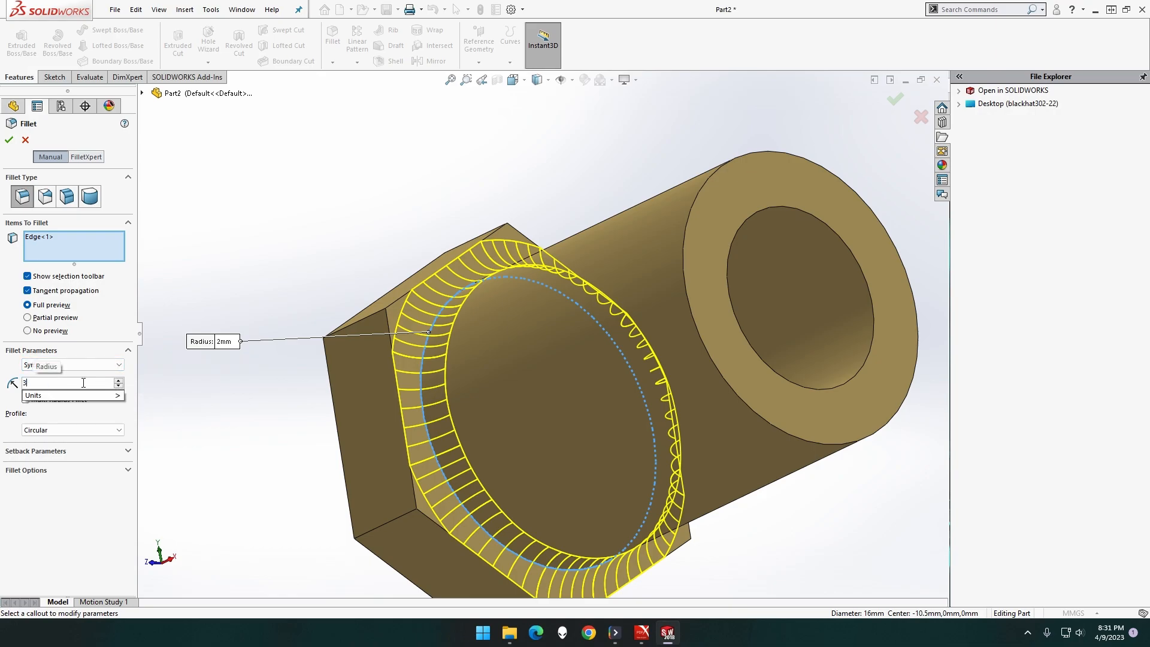
key("Tab")
left_click(83, 383)
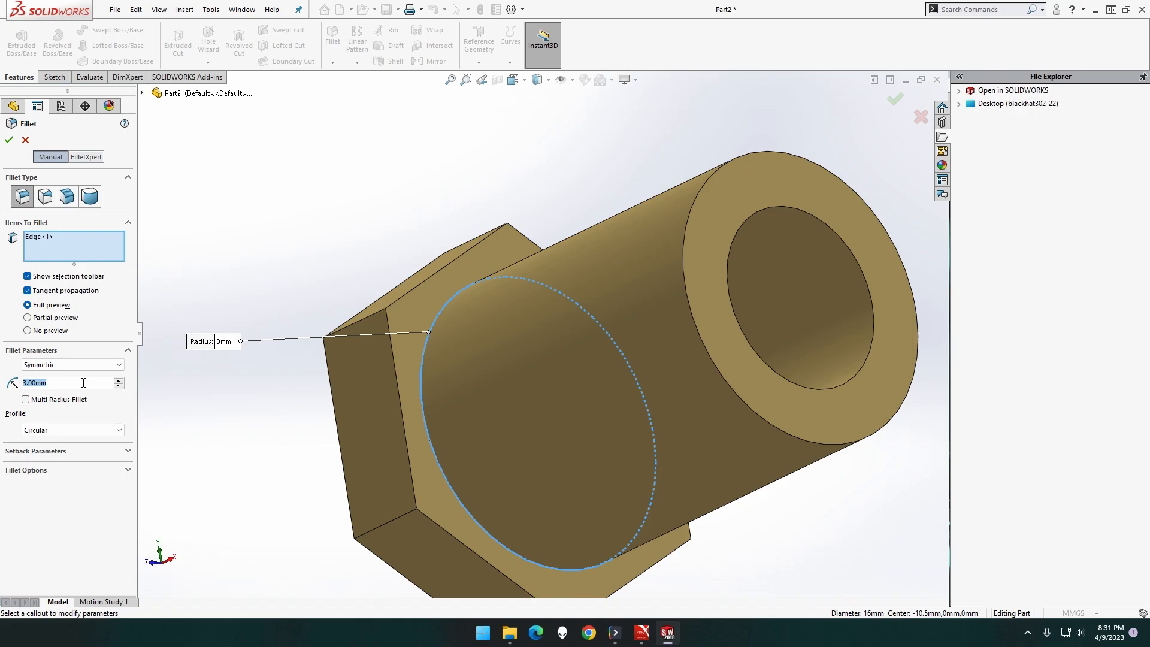
type("2.1")
key("Return")
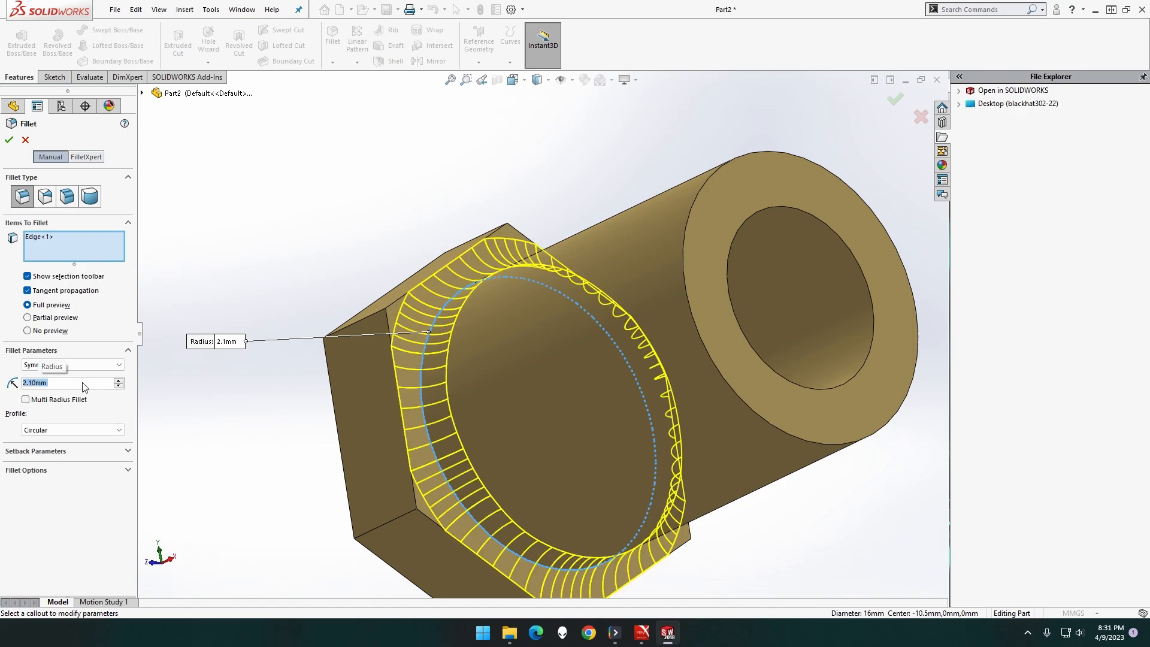
type("2.2")
key("Return")
type("2.5")
key("Return")
type("2.6")
key("Return")
type("2.7")
key("Return")
- Test fillet radii of 2.8, 2.9 and 3 mm, and finish the tube-to-head fillet with a 2.9 mm radius
type("2.")
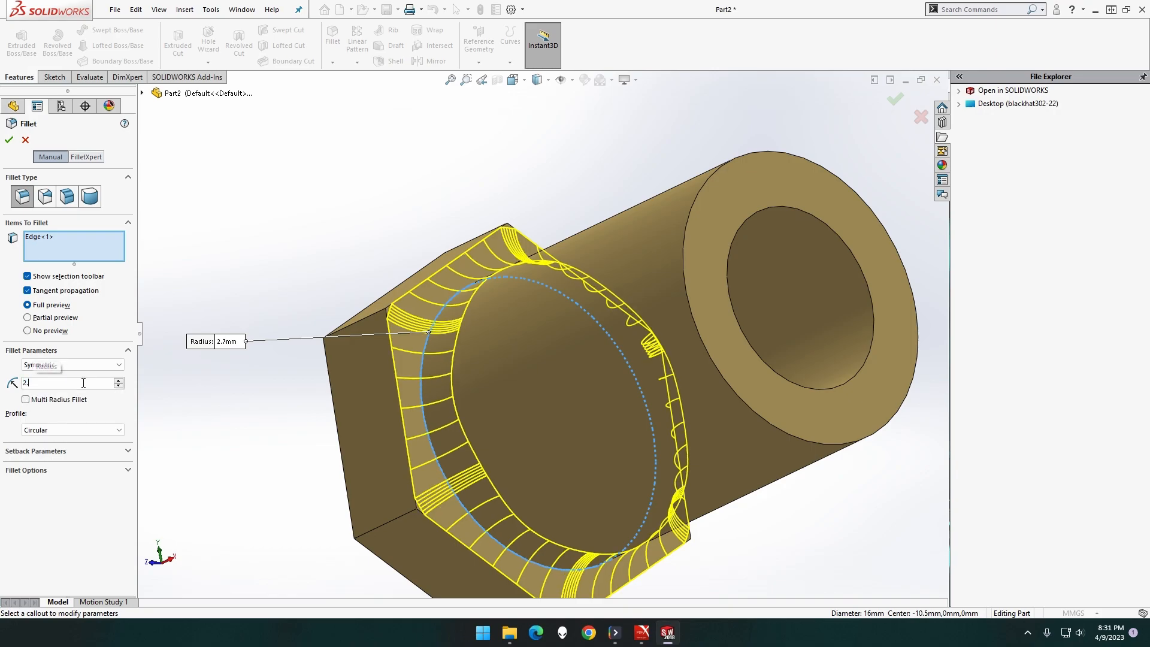
type("8")
key("Return")
type("2.9")
key("Return")
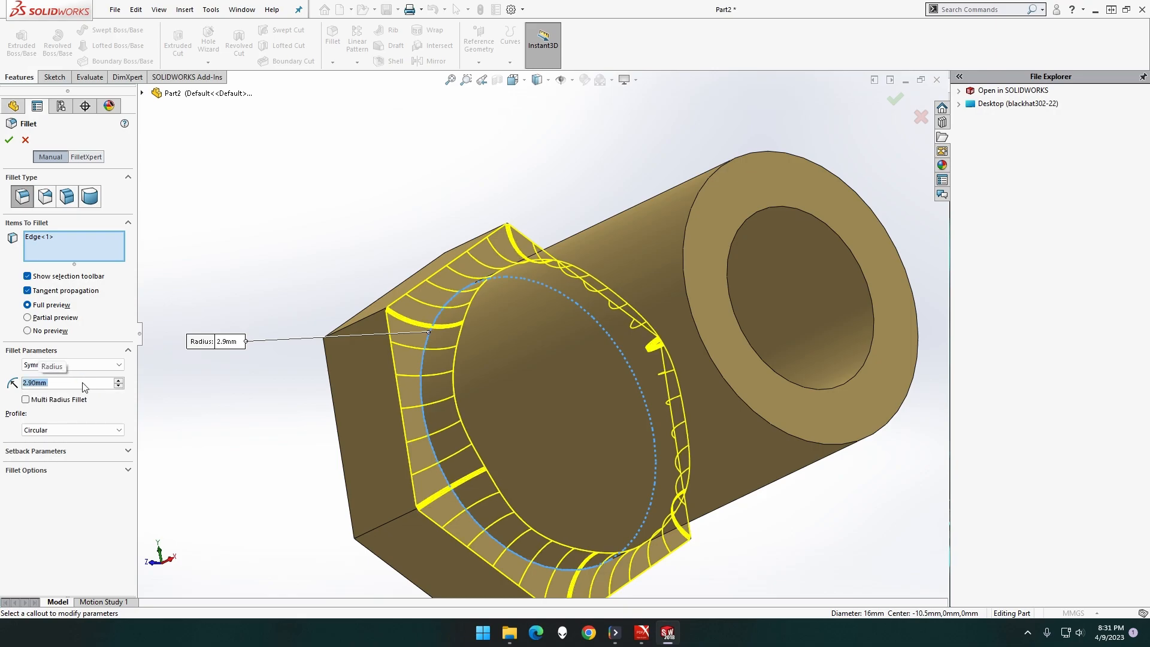
type("3")
key("Return")
type("2.9")
left_click(9, 140)
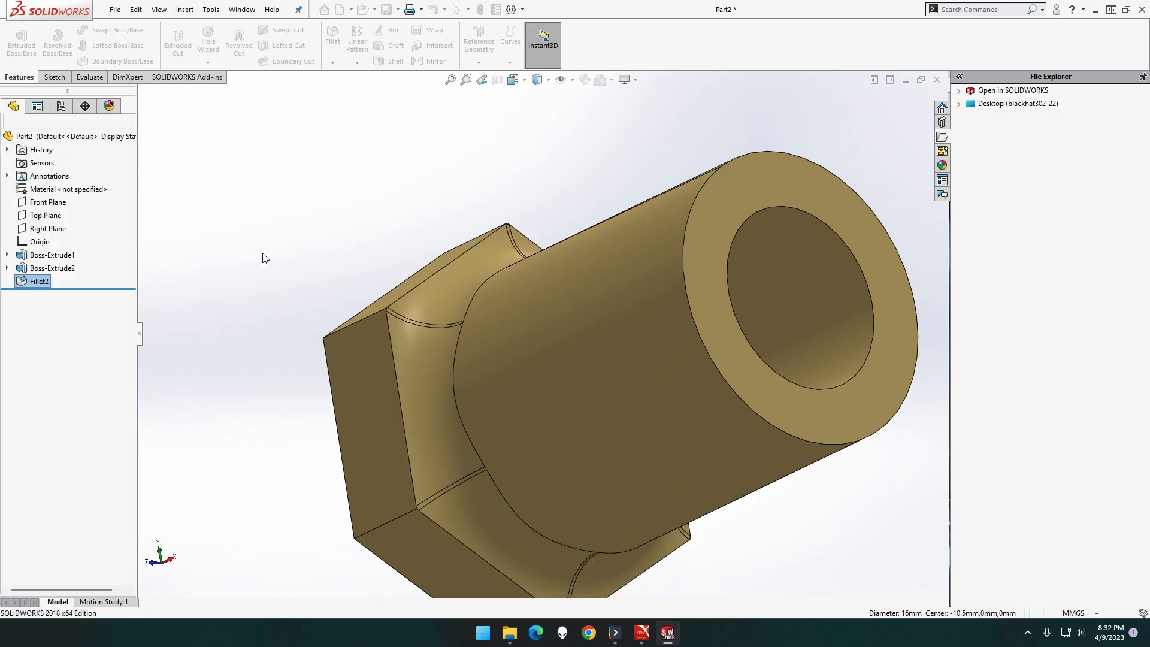
- On the hexagonal head's outer face, sketch a circle about 9 mm in diameter centred on the origin
middle_click_drag(264, 257, 358, 309)
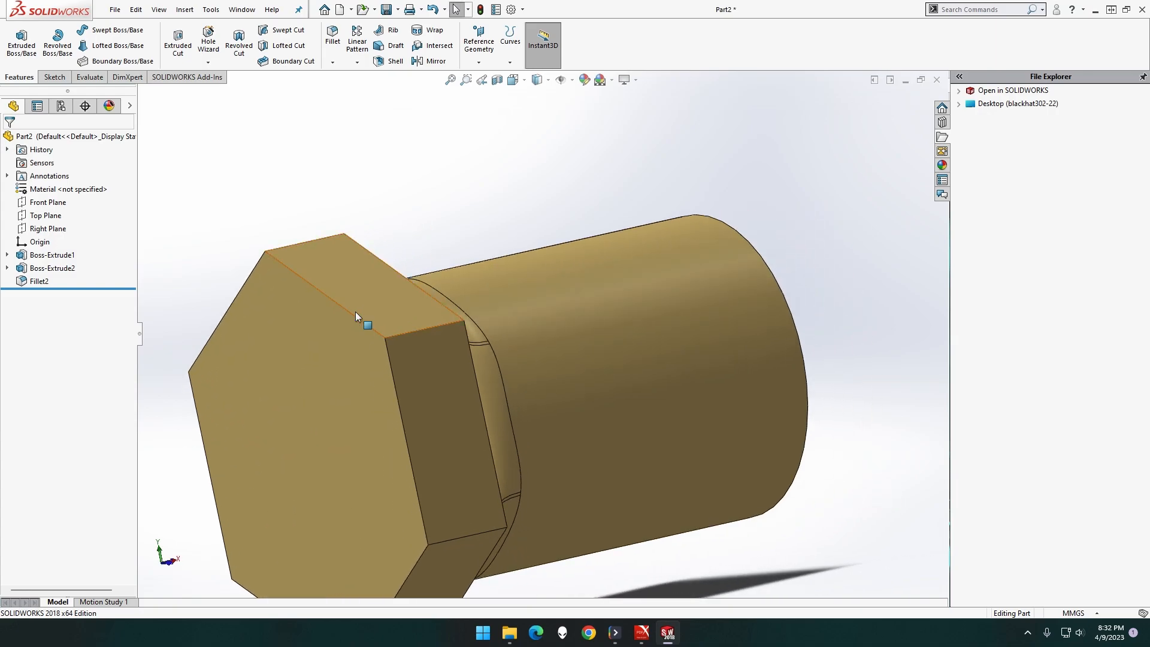
scroll(350, 323, "up", 3)
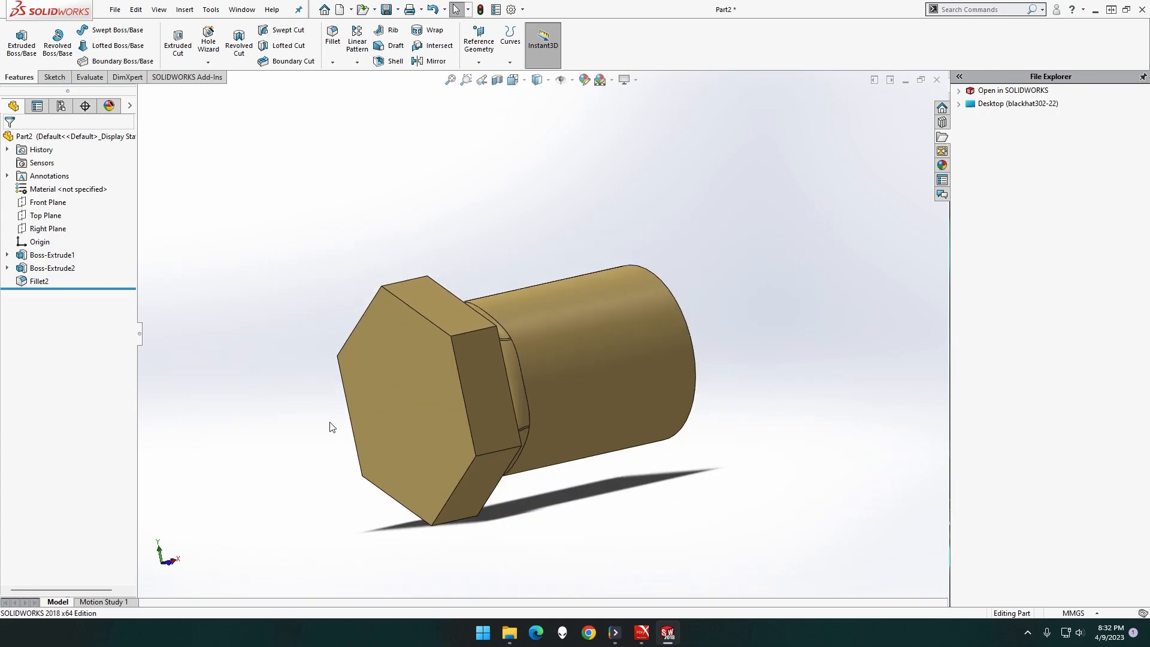
right_click(405, 399)
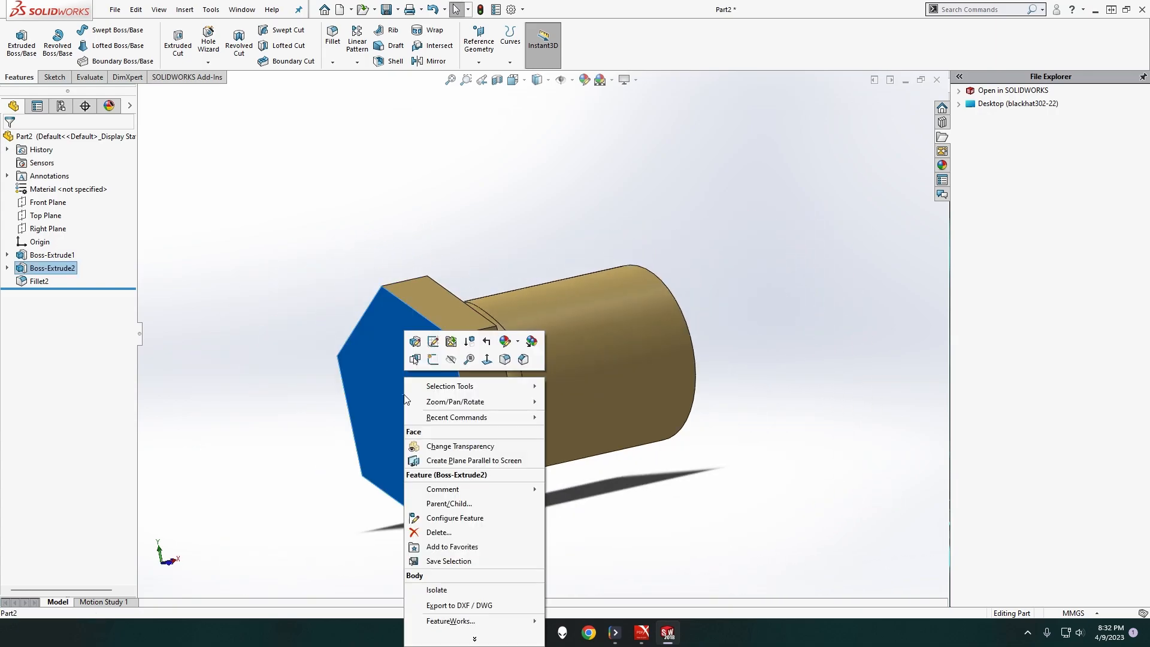
left_click(433, 360)
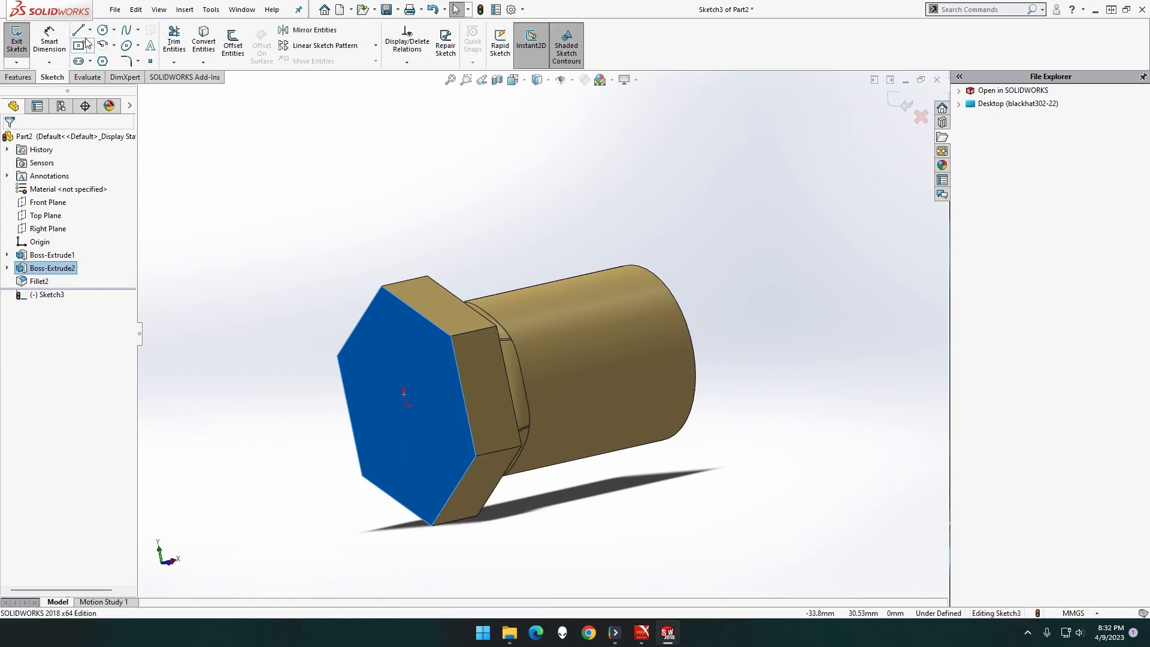
left_click(103, 30)
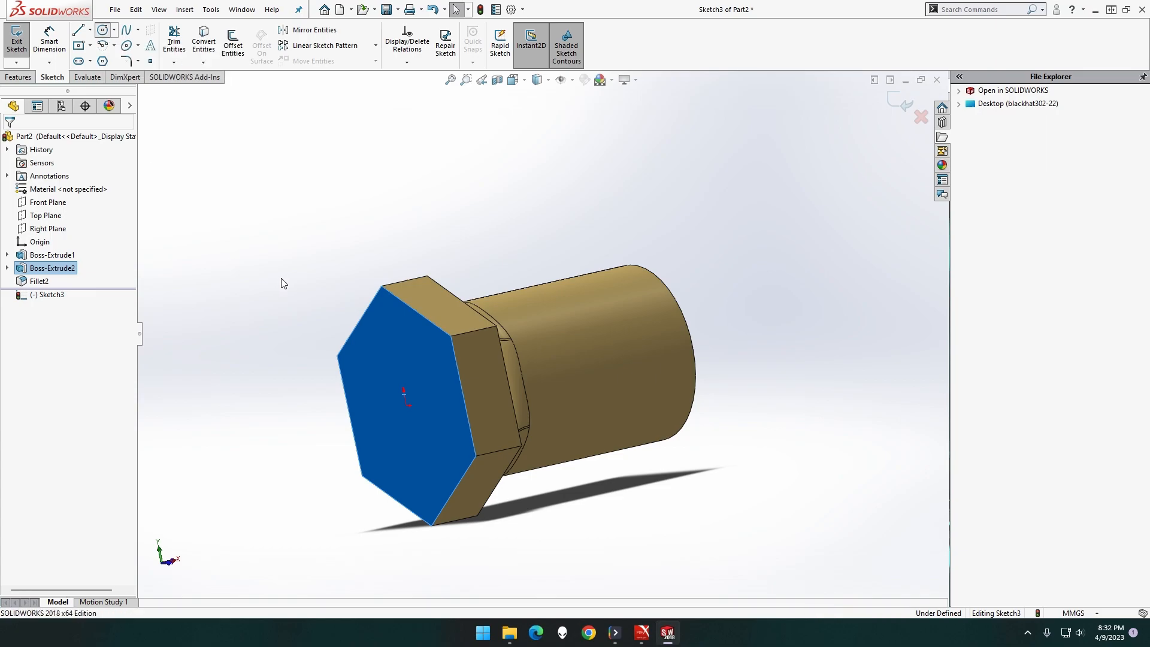
left_click(407, 405)
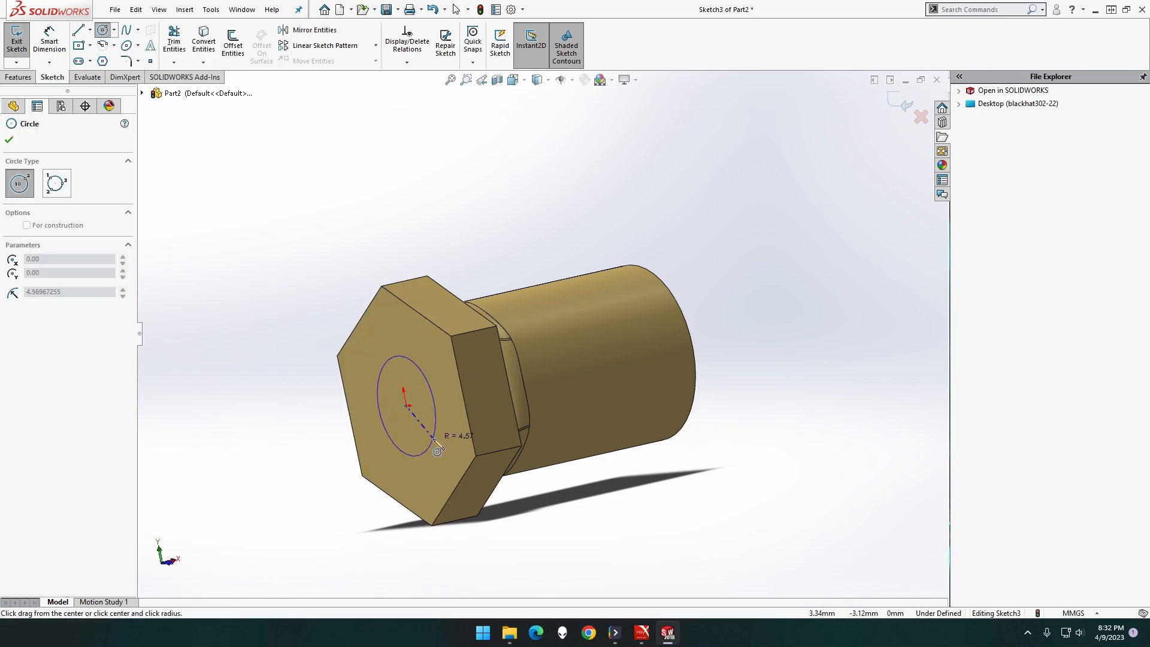
left_click(433, 436)
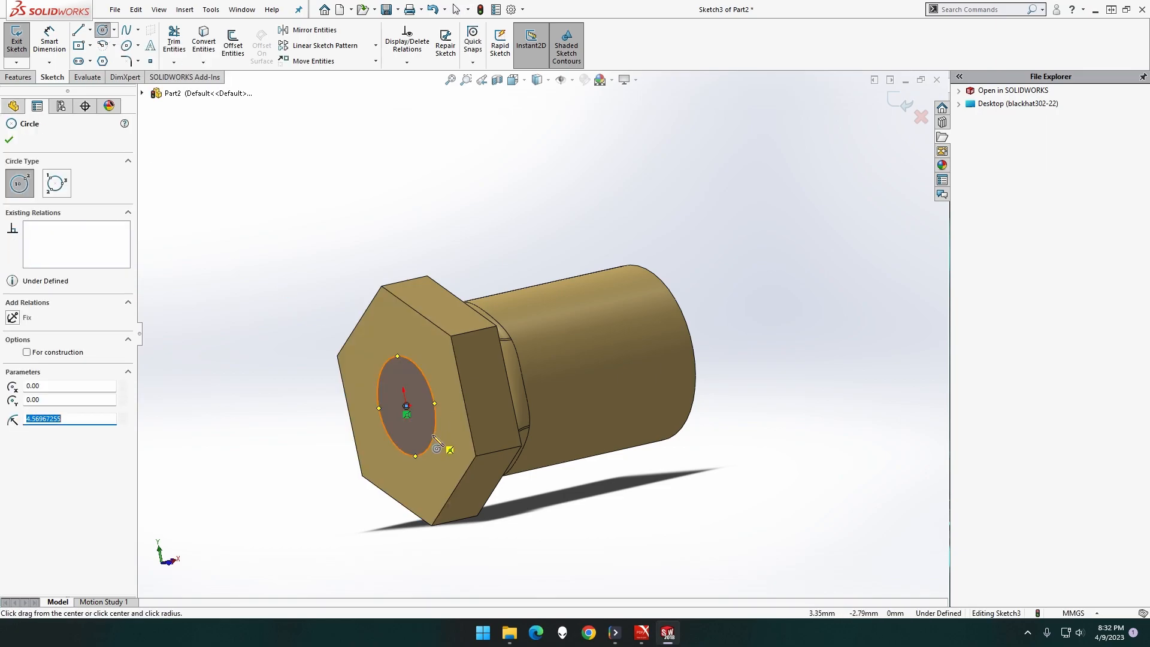
- Dimension the circle on the head's outer face with a diameter of 10 mm
left_click(24, 78)
left_click(54, 77)
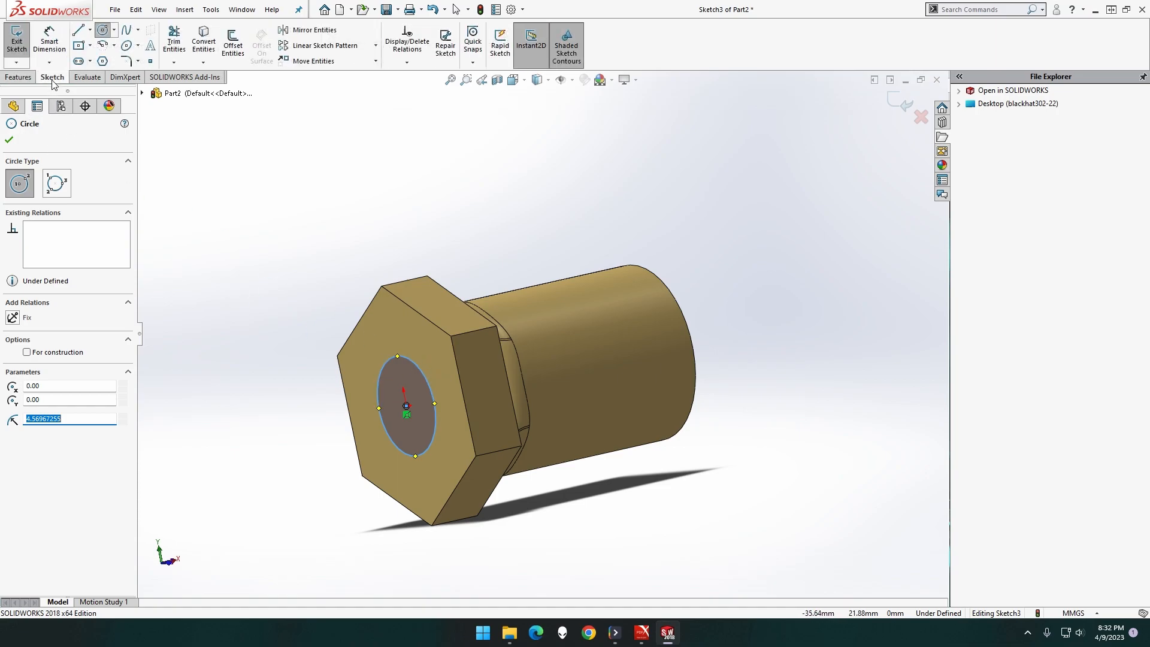
key("Escape")
left_click(387, 359)
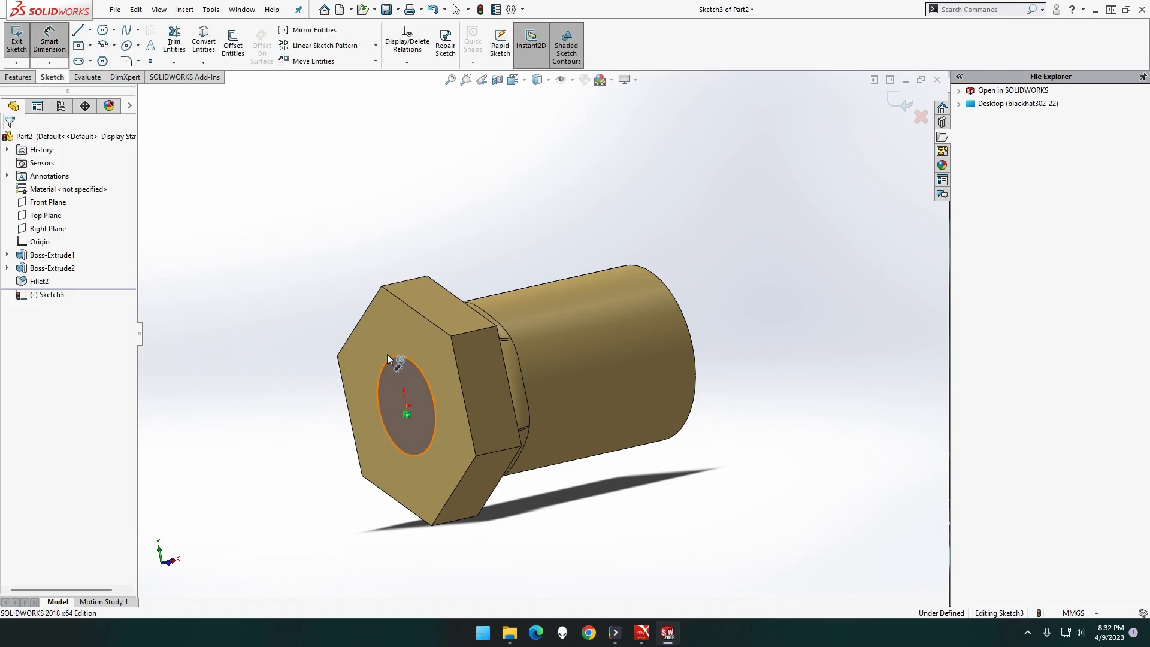
left_click(305, 260)
key("Return")
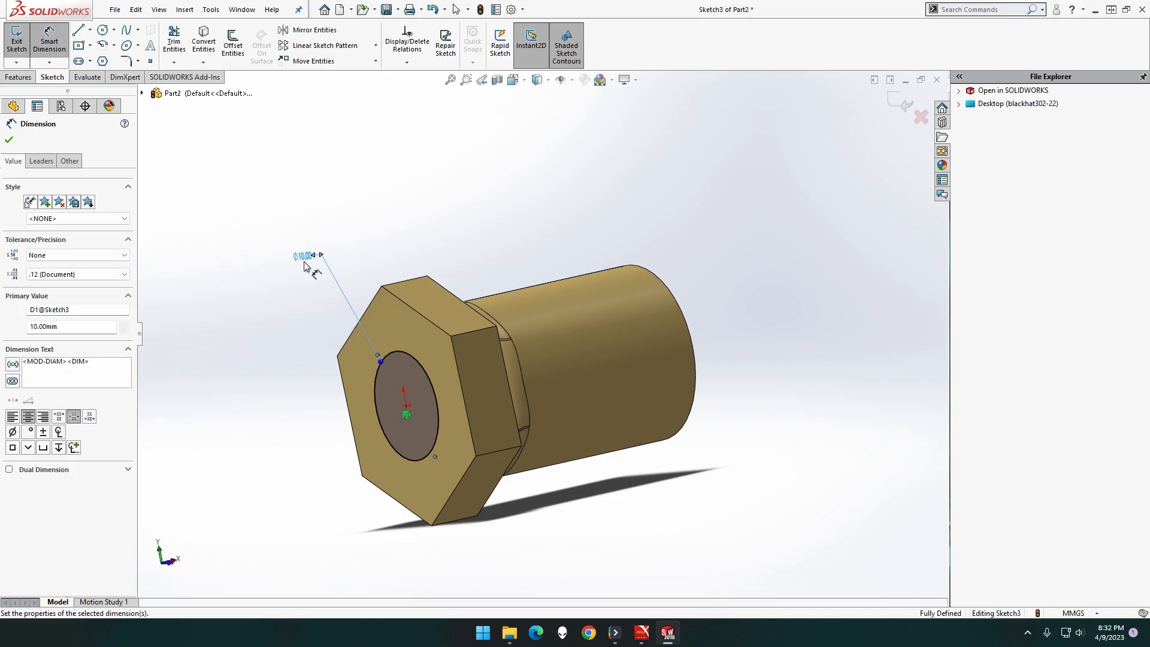
- Extrude the 10 mm circle 8 mm outward from the head as a Blind boss merged with the part
left_click(20, 77)
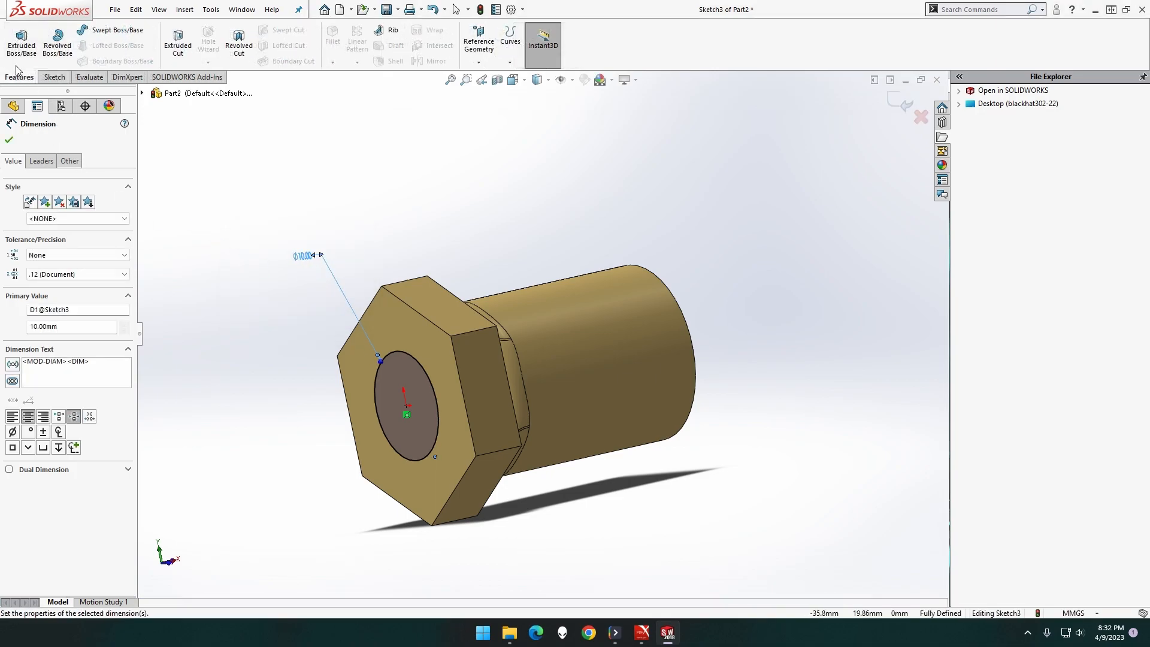
left_click(23, 57)
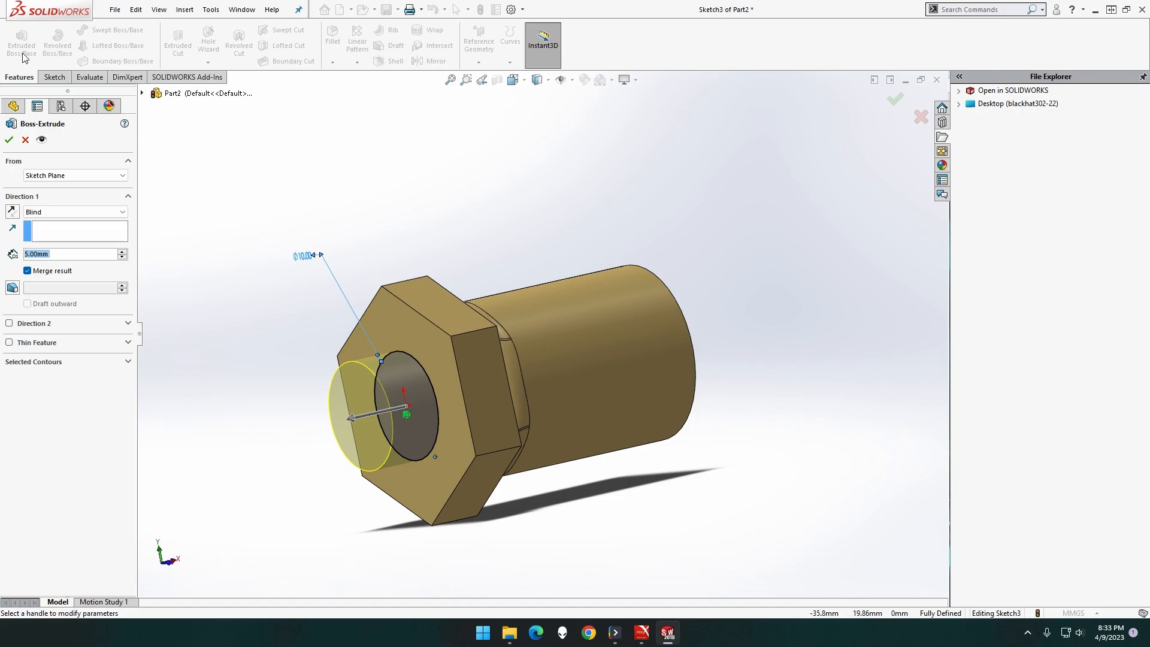
type("8")
key("Return")
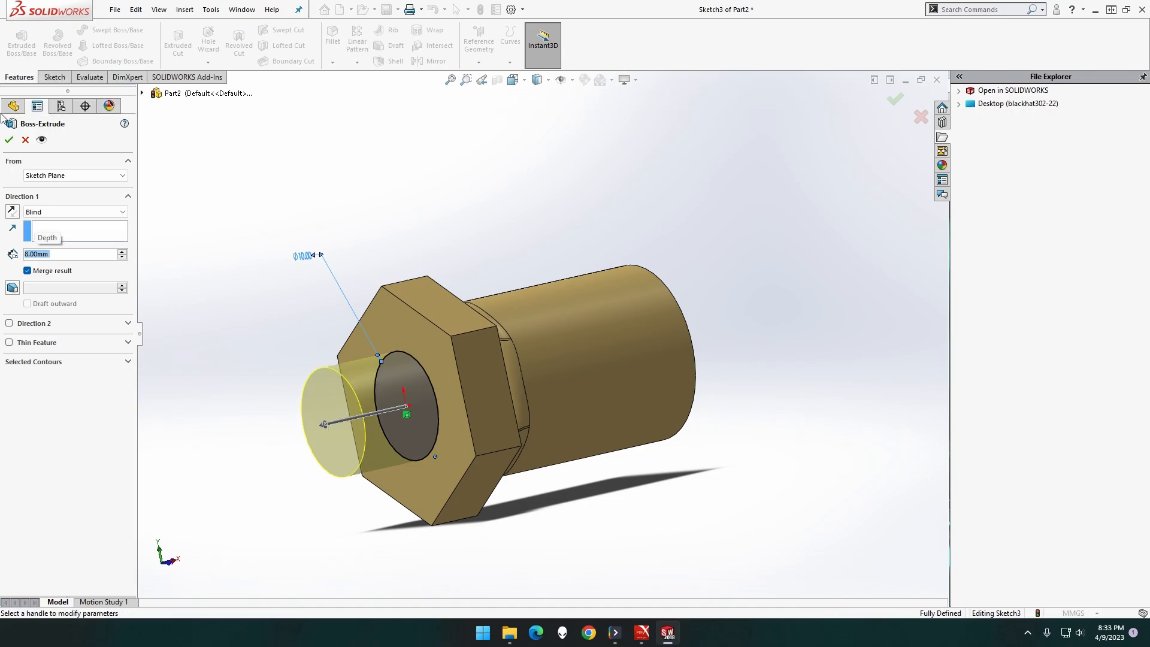
left_click(9, 140)
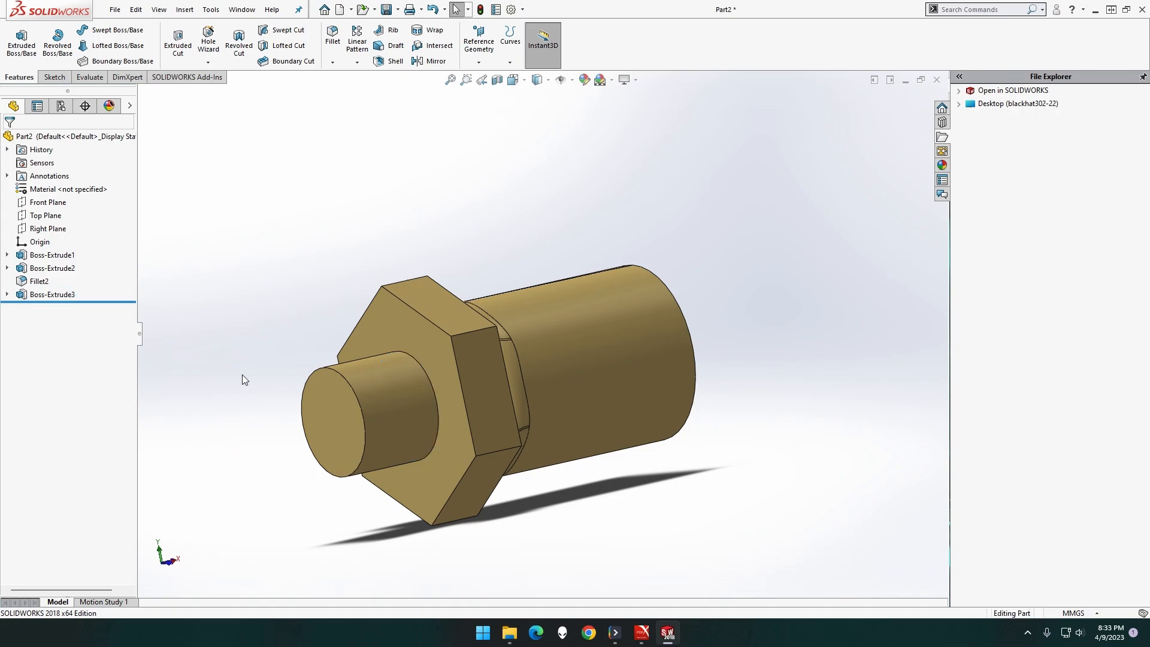
- On the end face of the small cylindrical boss, sketch a circle about 2.65 mm in diameter centred on the origin
left_click(350, 437)
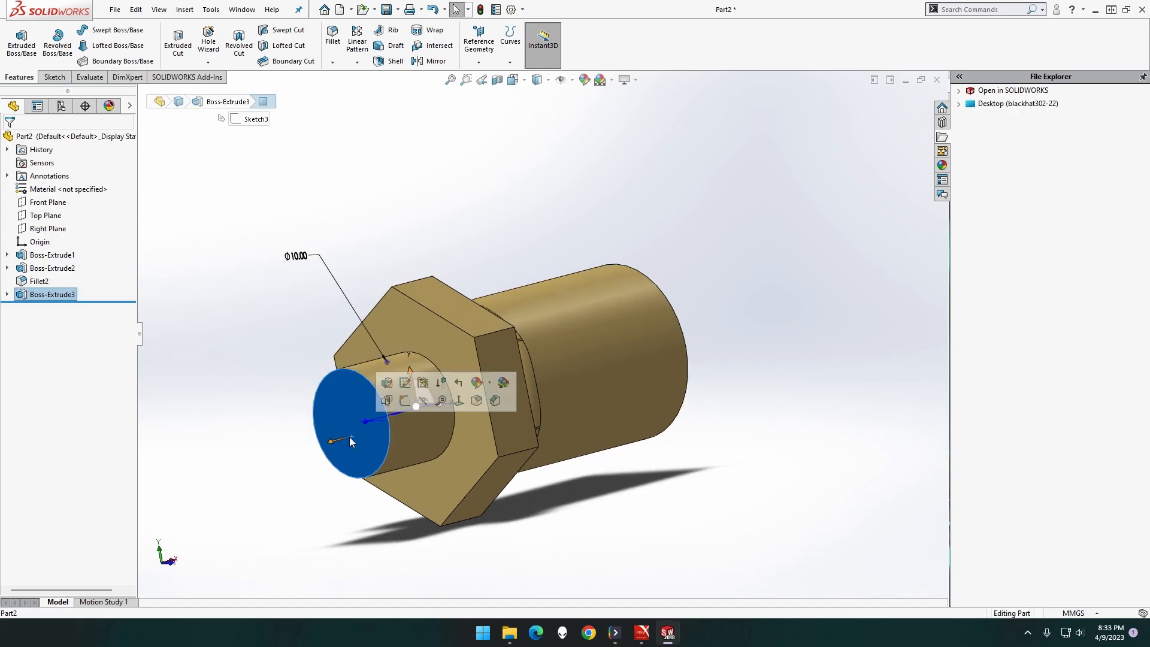
left_click(406, 402)
left_click(105, 34)
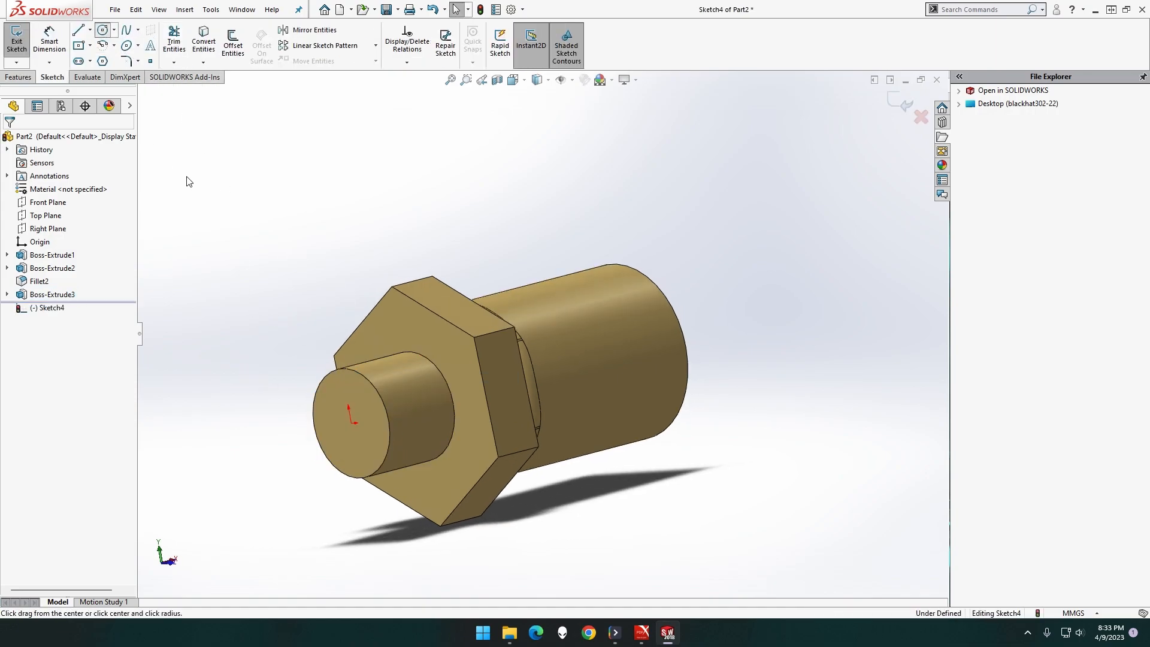
left_click(352, 424)
left_click(362, 424)
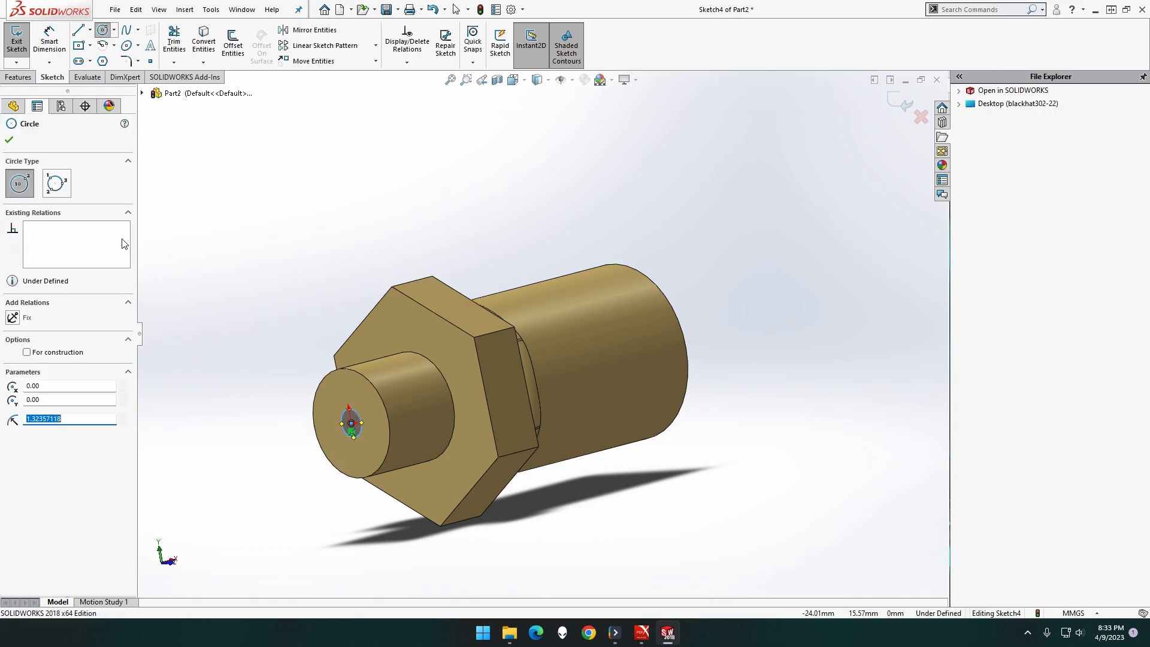
- Dimension the circle on the small boss's end face with a diameter of 5 mm
left_click(50, 42)
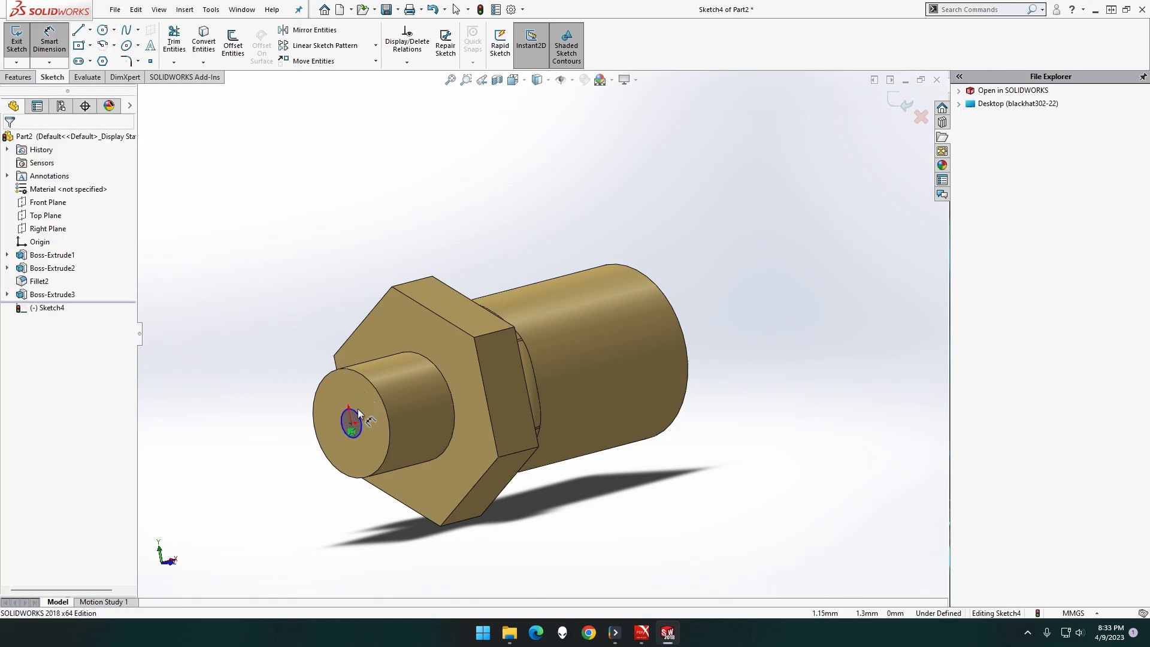
left_click(356, 413)
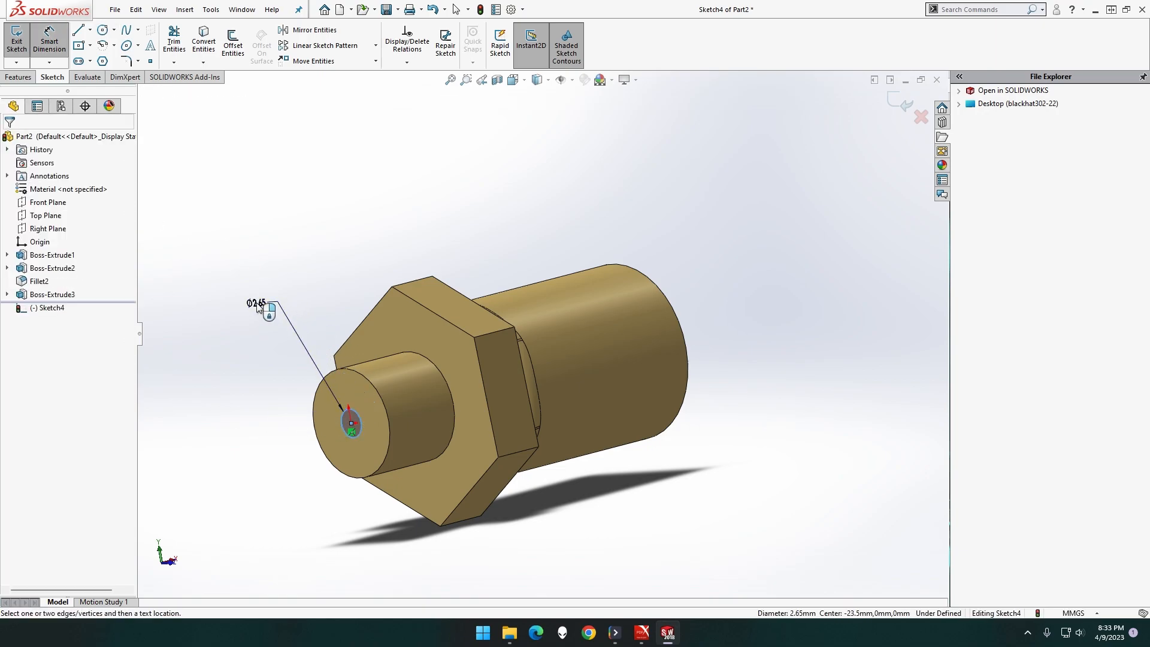
left_click(257, 305)
type("5")
key("Return")
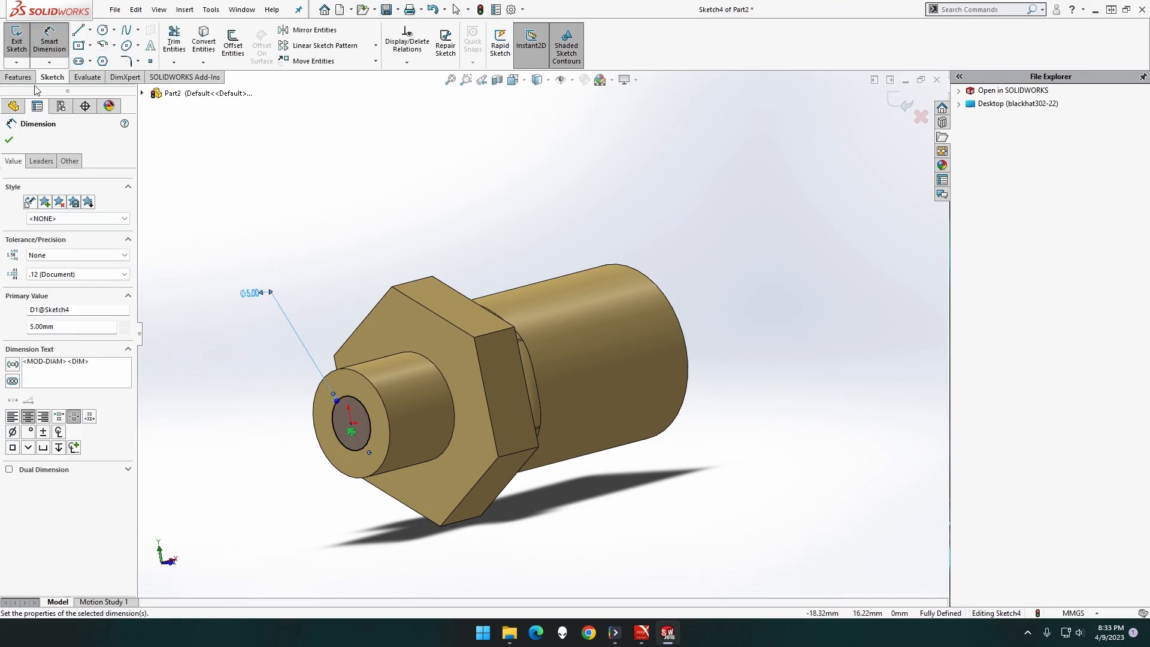
- Cut-extrude the 5 mm circle through the small boss and head with the Up To Next end condition
left_click(19, 77)
left_click(176, 46)
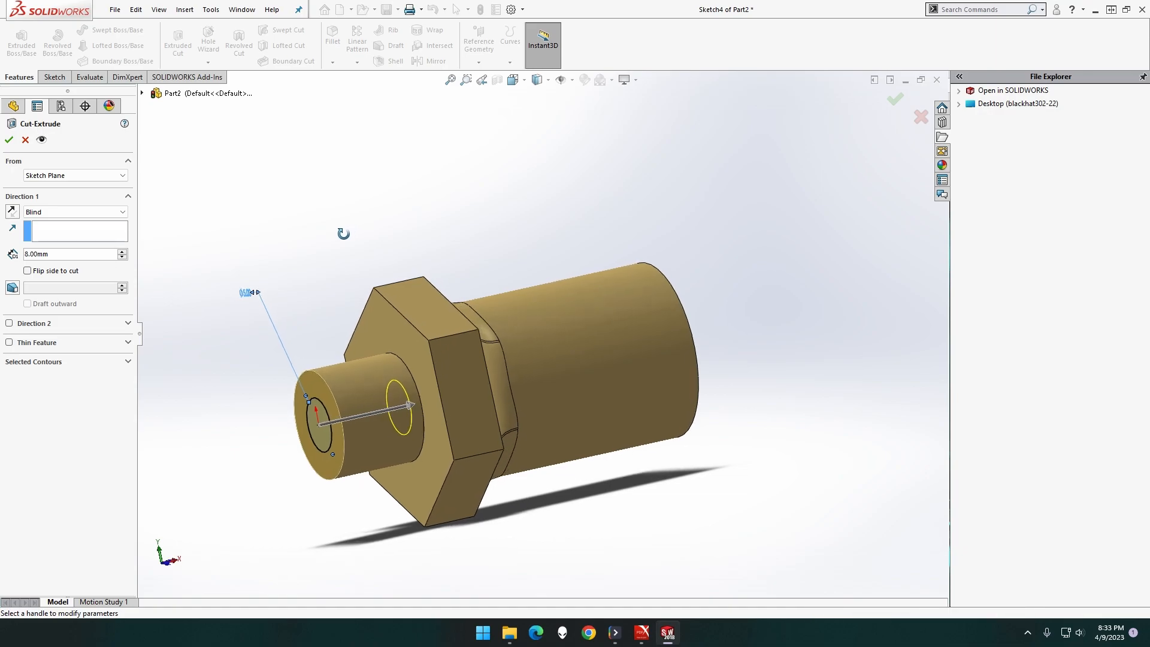
middle_click_drag(247, 259, 198, 281)
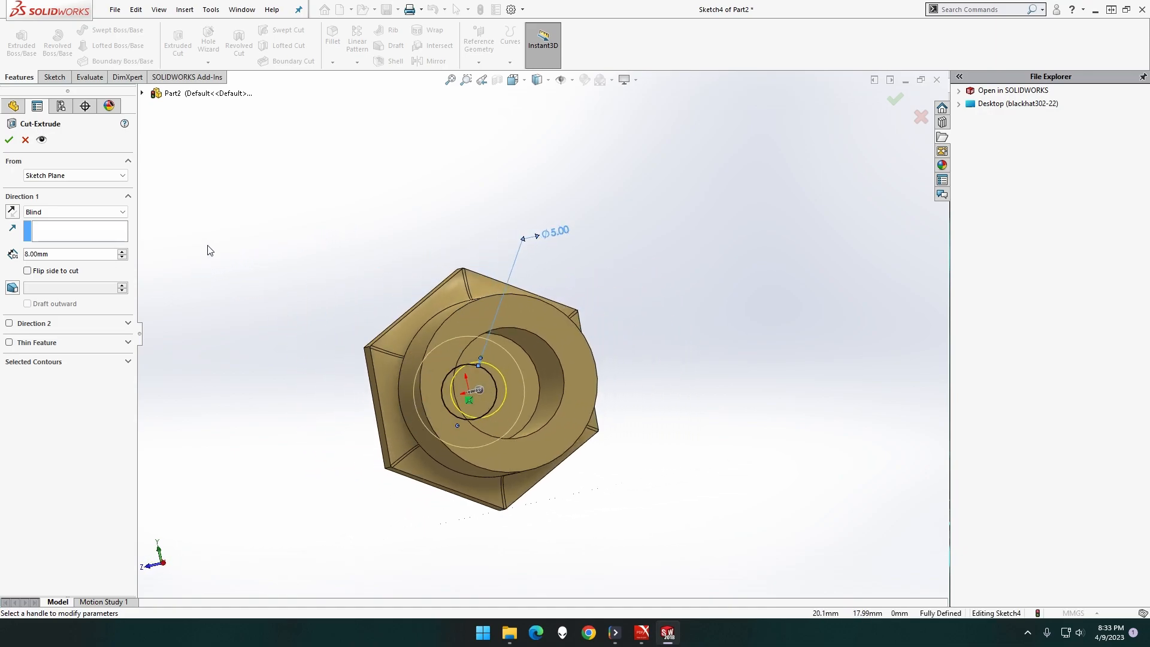
left_click(54, 176)
left_click(54, 176)
left_click(58, 211)
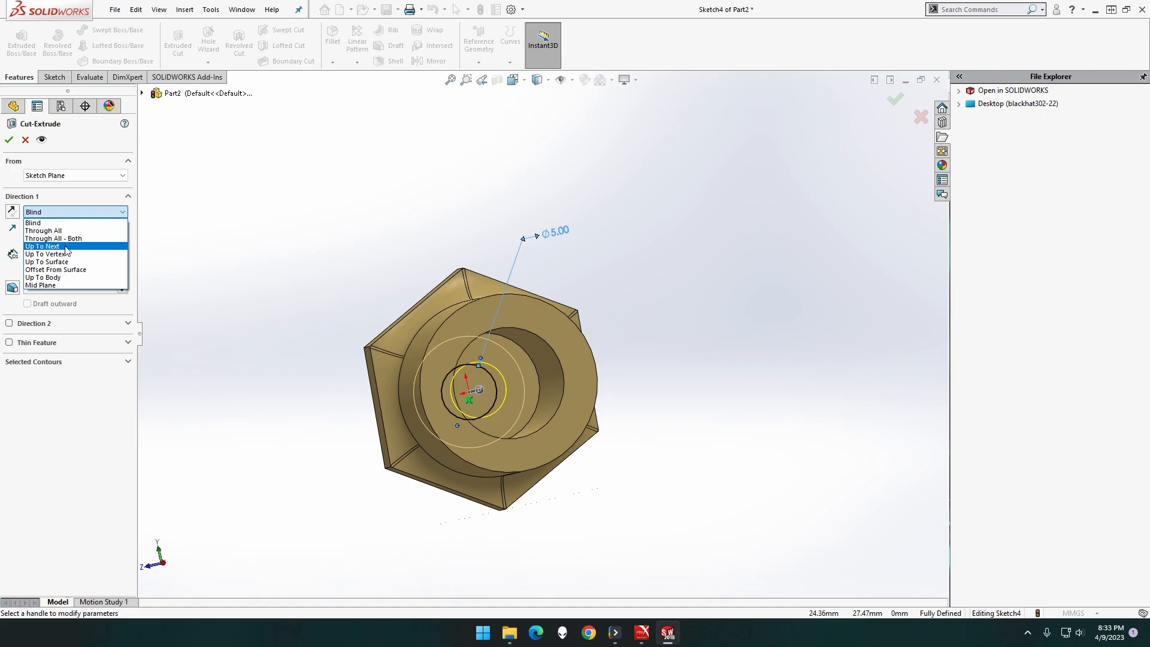
left_click(66, 246)
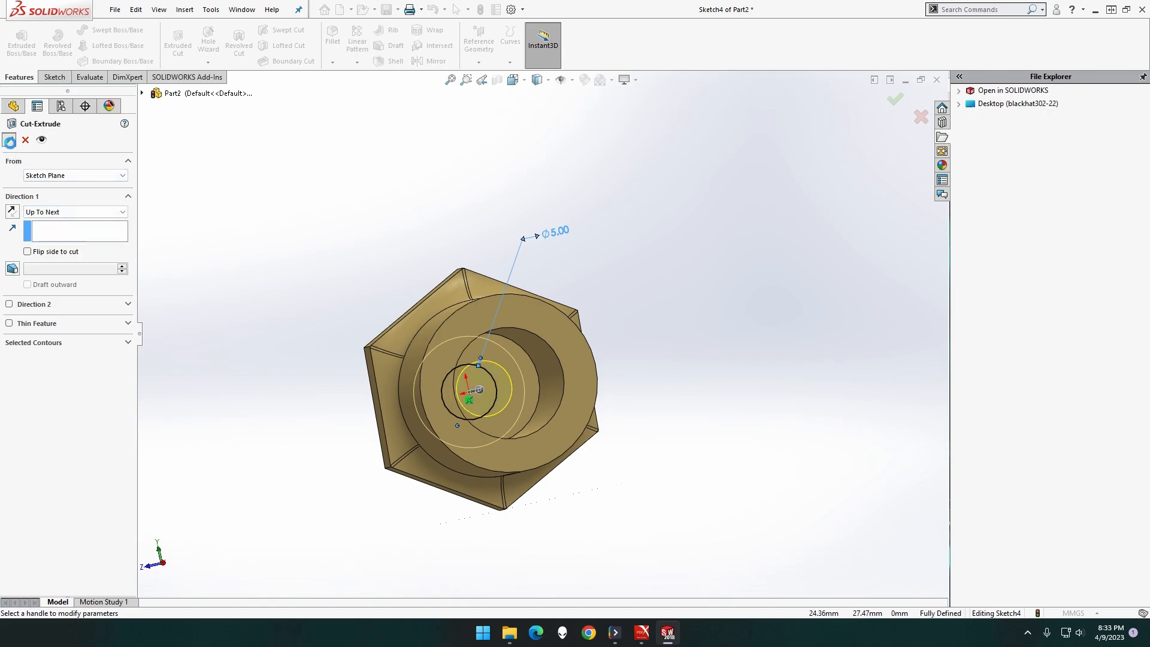
middle_click_drag(271, 301, 424, 276)
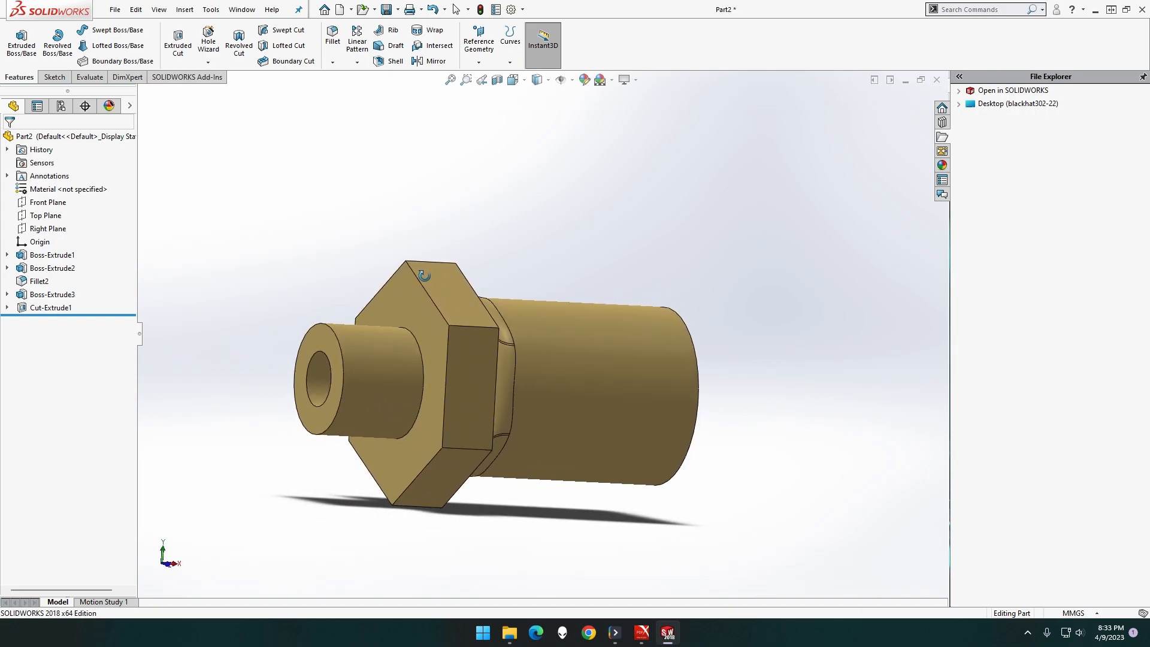
mouse_move(516, 413)
middle_mouse_down()
mouse_move(513, 386)
mouse_move(490, 374)
mouse_move(391, 380)
mouse_move(419, 359)
mouse_move(492, 366)
middle_mouse_up()
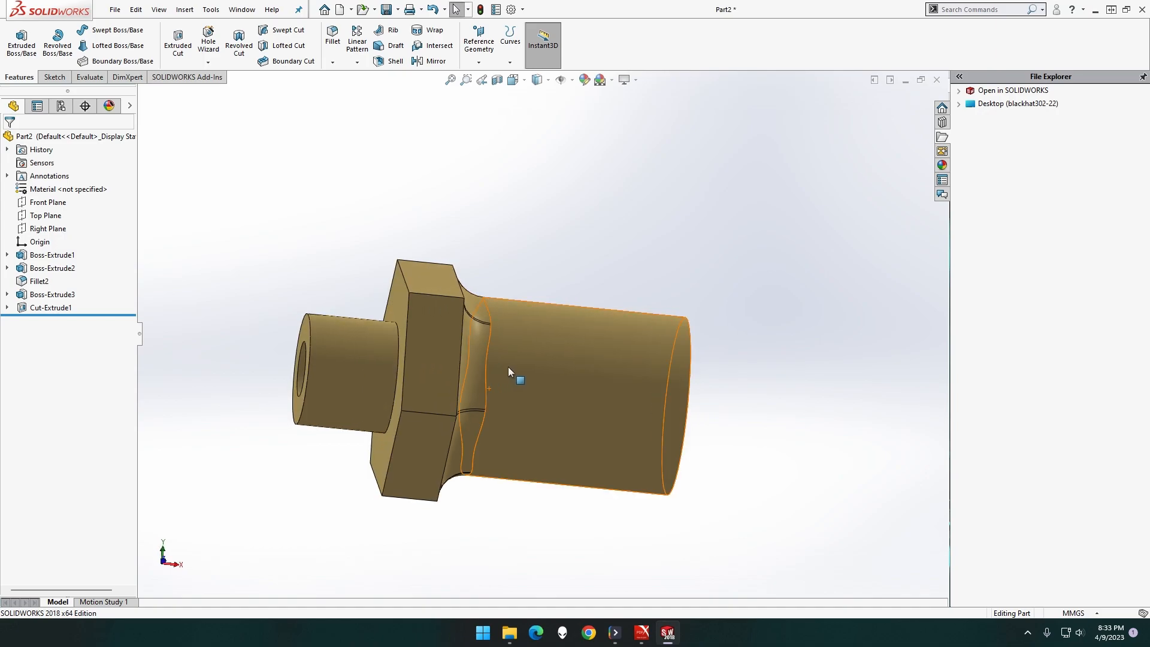
middle_click_drag(509, 368, 543, 370)
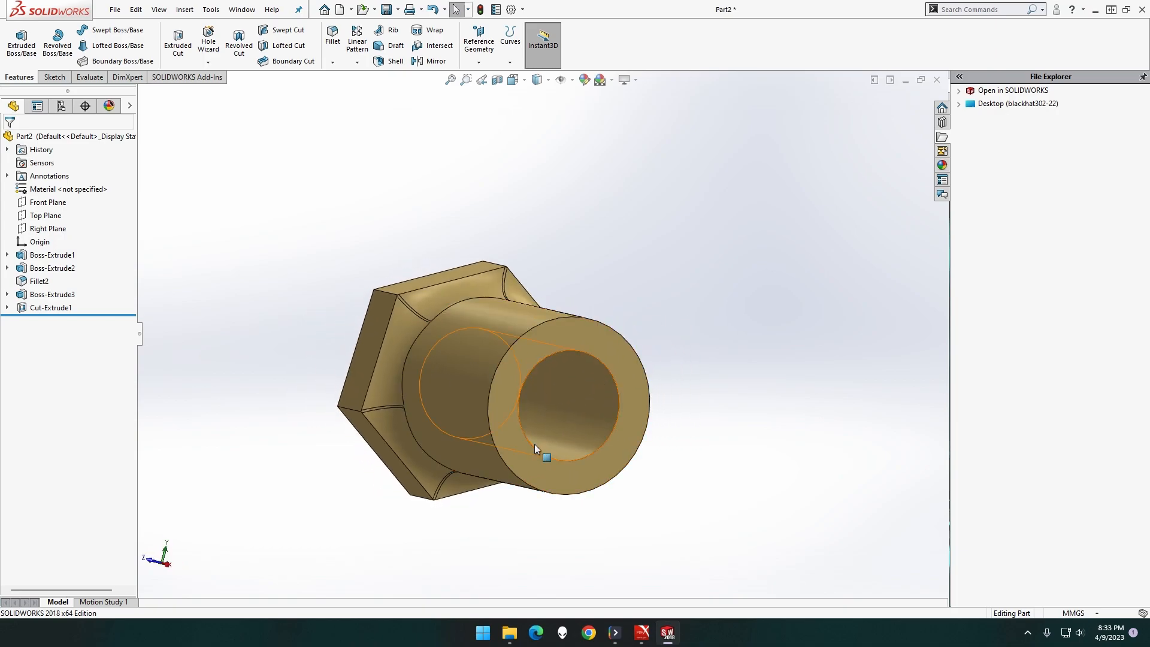
middle_click_drag(461, 508, 638, 431)
middle_click_drag(473, 486, 547, 454)
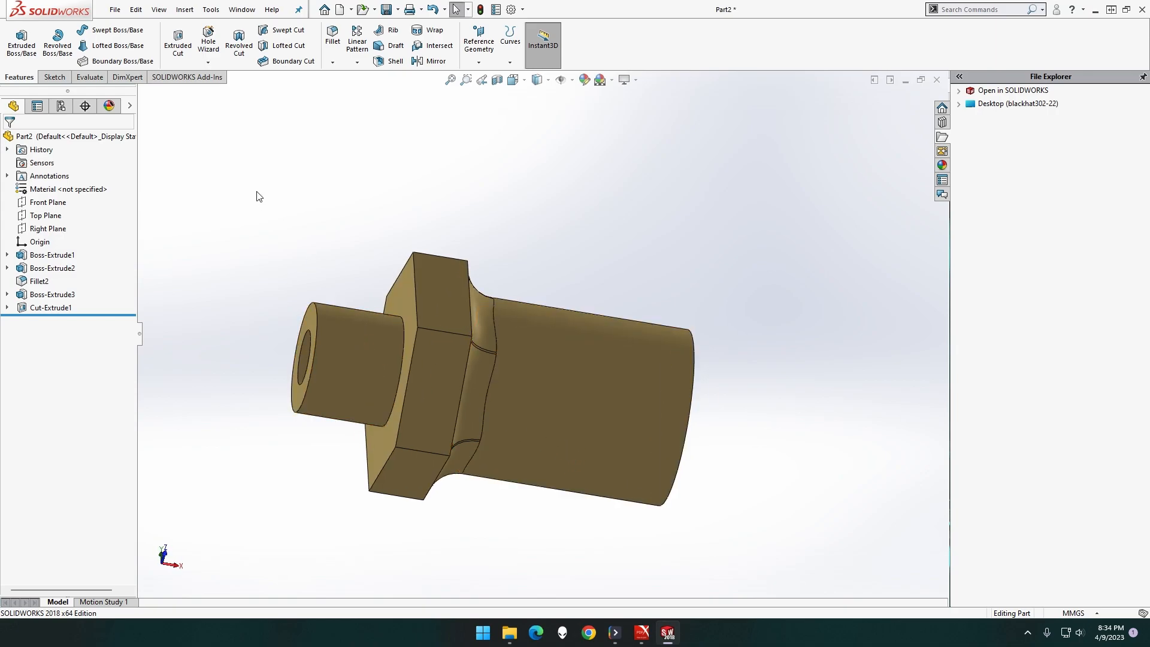
middle_click_drag(301, 254, 286, 302)
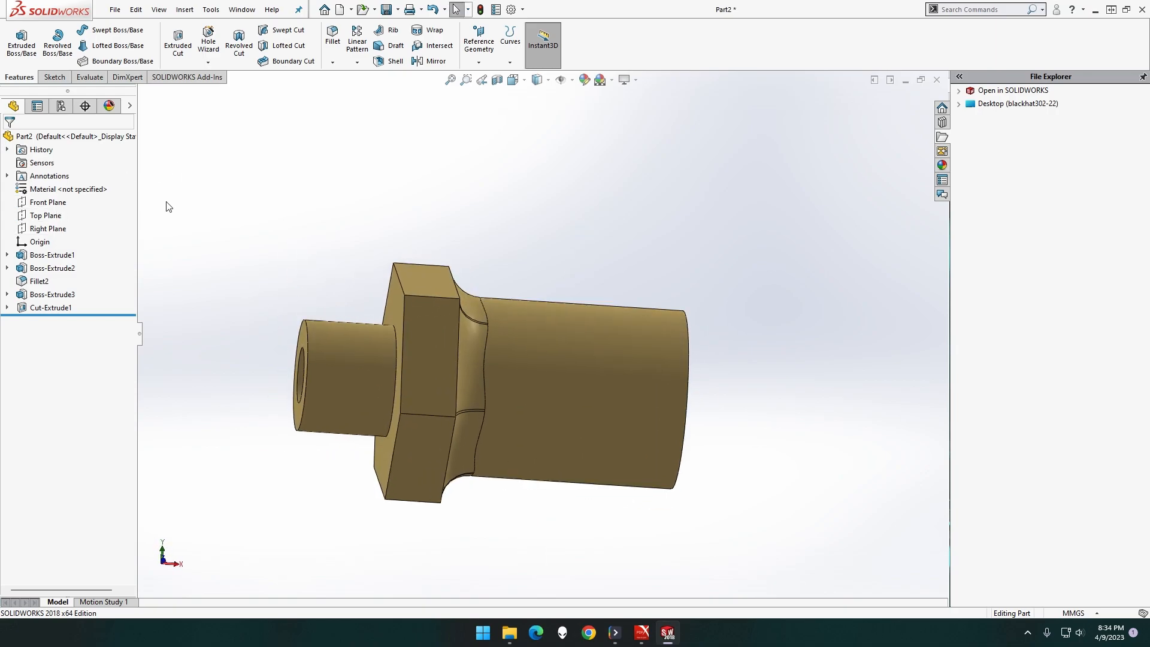
- On the Top Plane, sketch a circle about 6.24 mm in diameter over the main cylinder, centred level with the origin on its axis
right_click(56, 219)
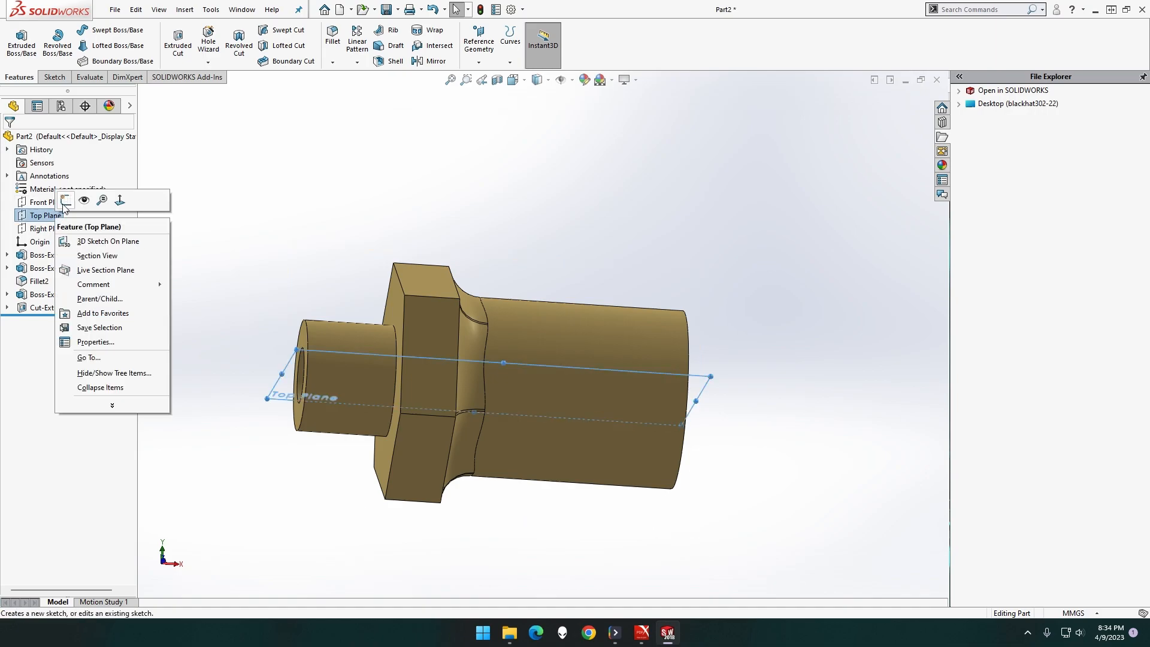
left_click(120, 200)
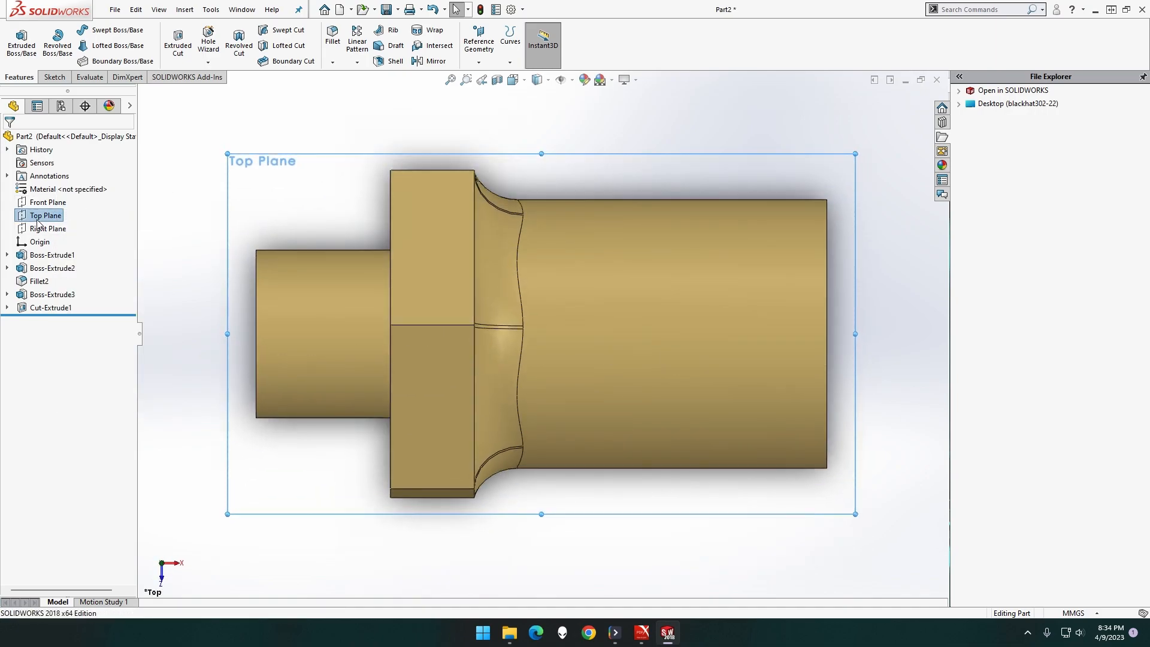
right_click(39, 217)
left_click(47, 203)
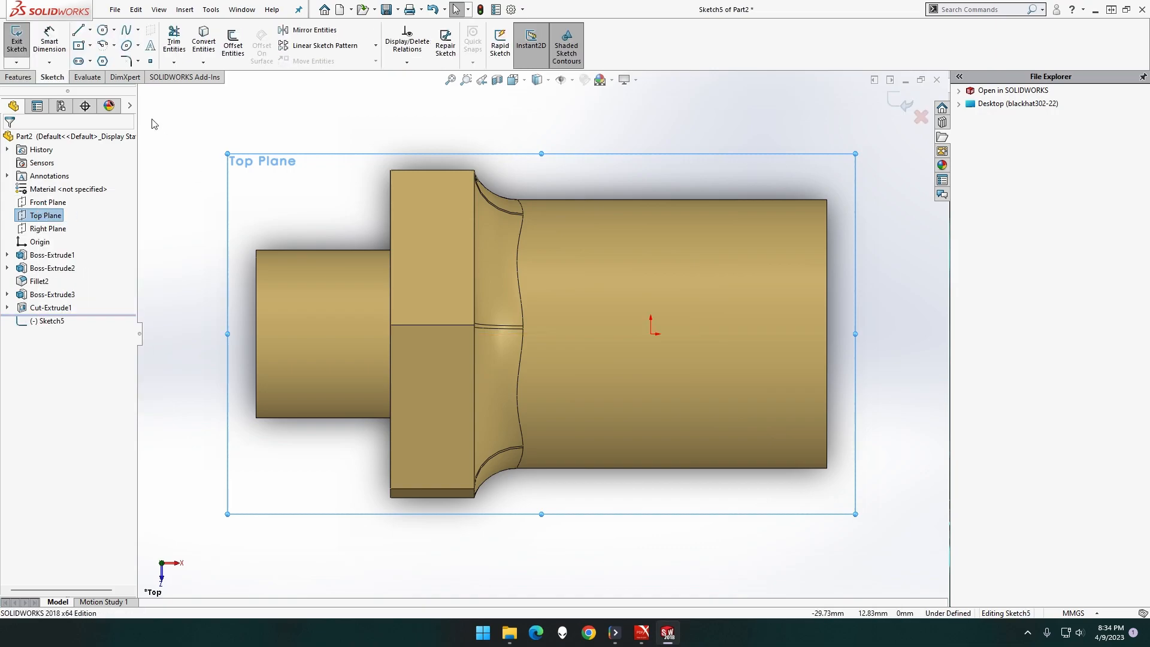
left_click(103, 31)
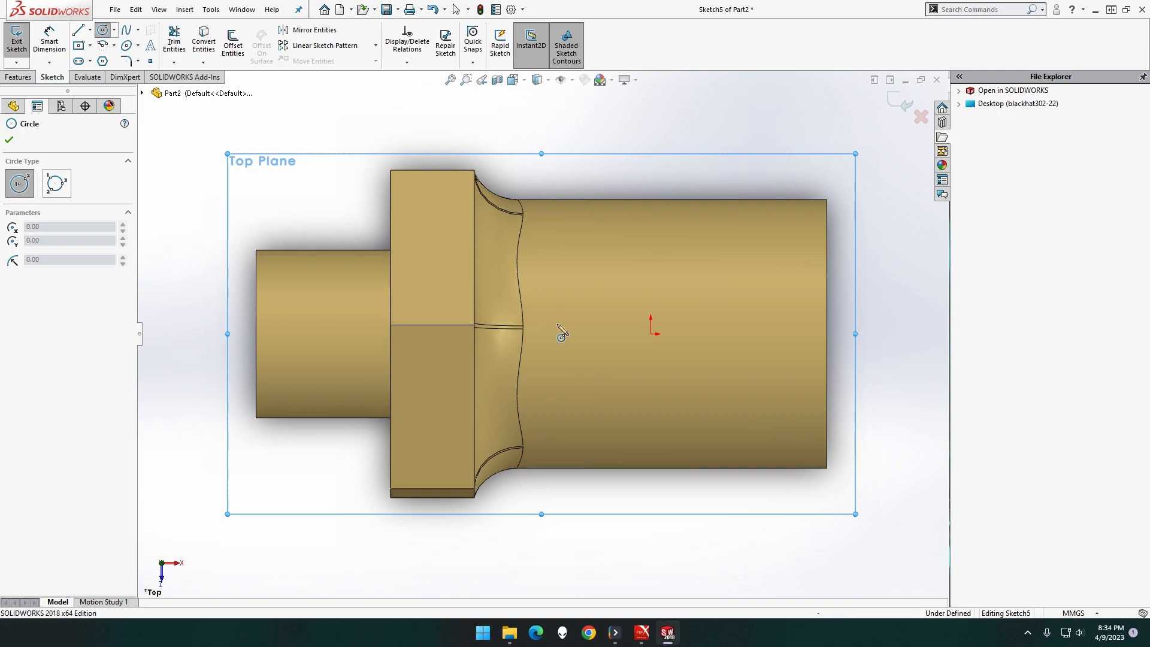
left_click(609, 333)
left_click(654, 368)
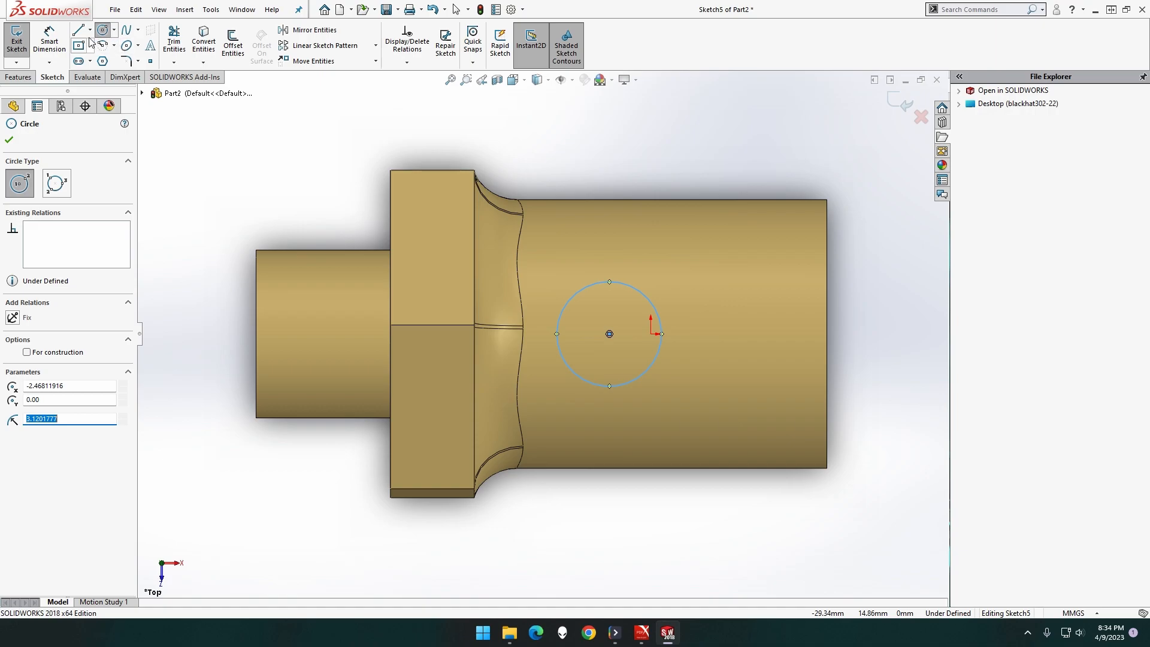
- Dimension the circle's centre 13 mm from the open end of the main cylinder
left_click(53, 46)
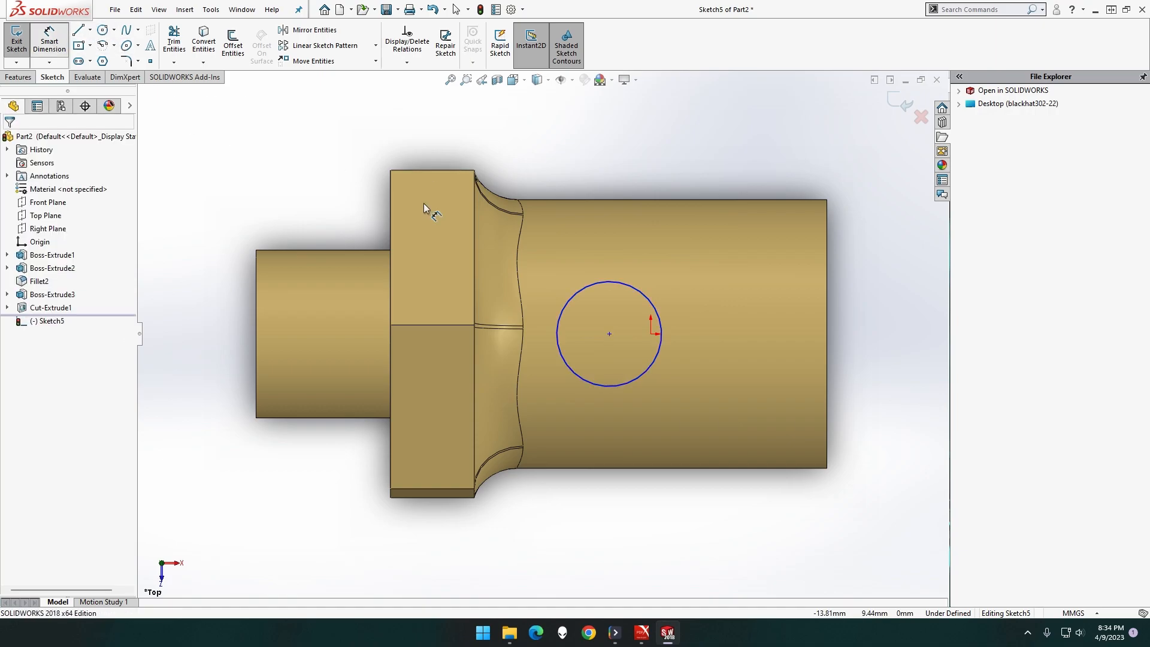
left_click(827, 330)
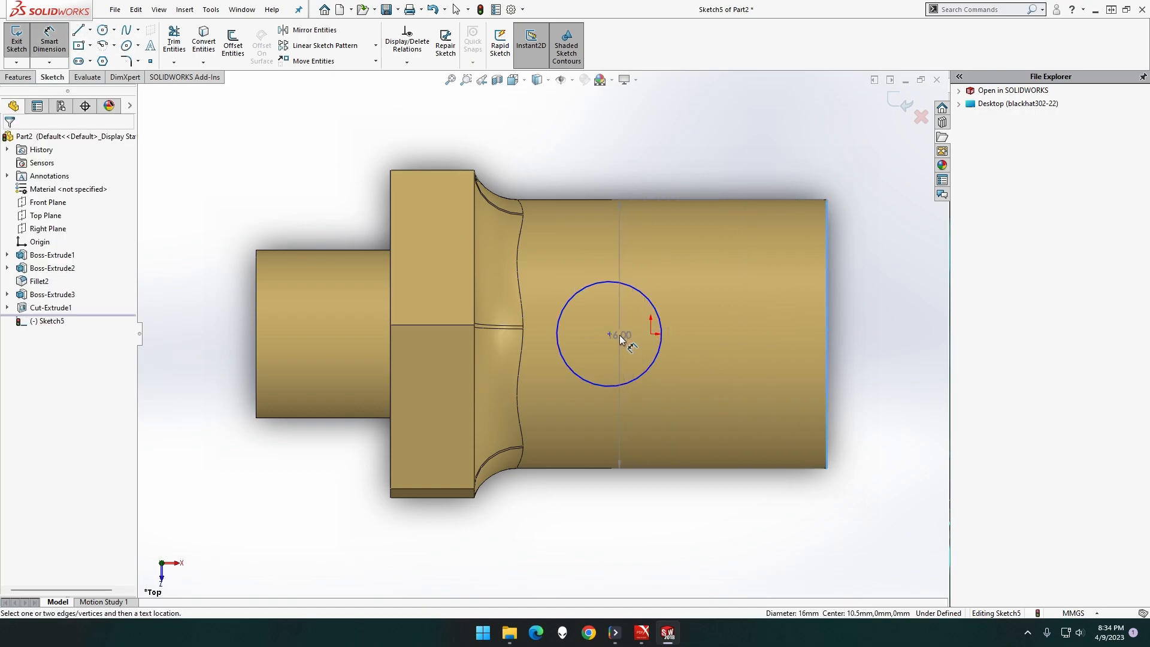
left_click(609, 334)
left_click(684, 150)
type("13")
key("Return")
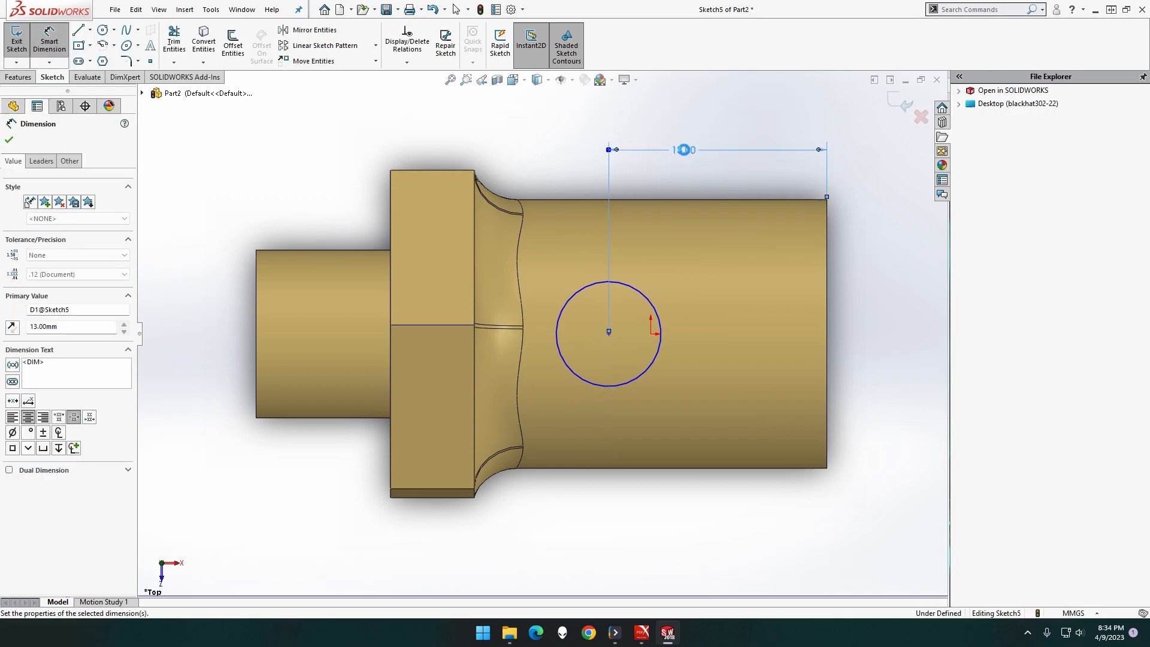
- Dimension the Top Plane circle with a diameter of 10 mm
left_click(629, 285)
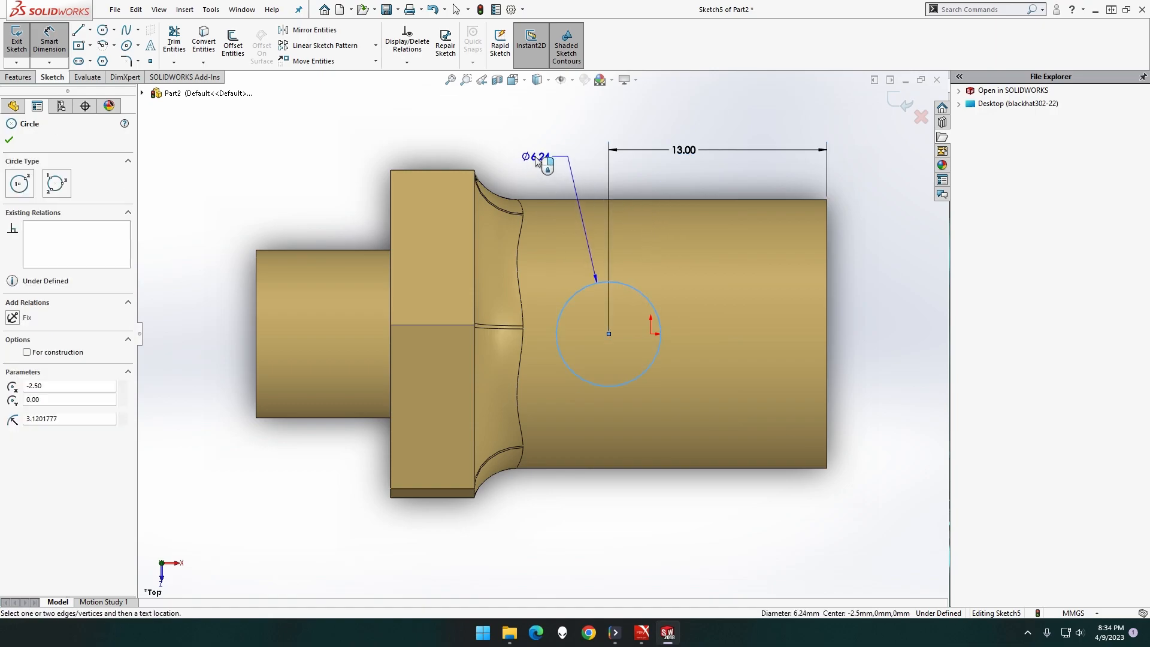
left_click(537, 160)
type("10")
key("Return")
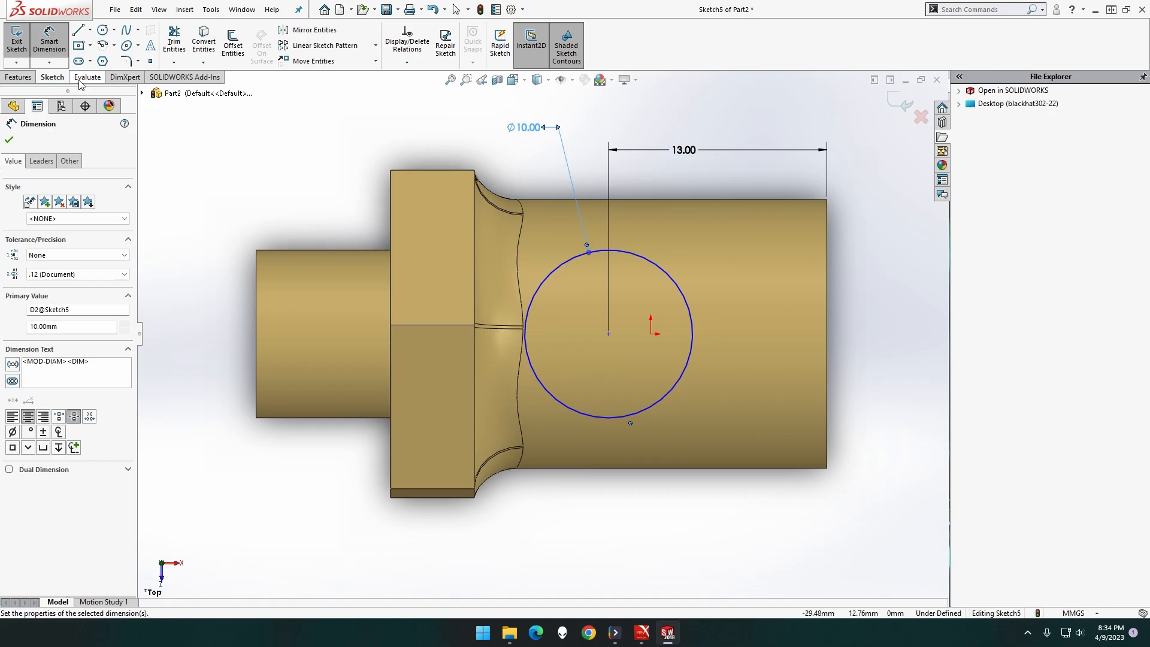
- Extrude the 10 mm Top Plane circle as a merged Blind boss with a depth of 13+8 (21 mm)
left_click(18, 77)
middle_click_drag(275, 174, 192, 171)
left_click(22, 39)
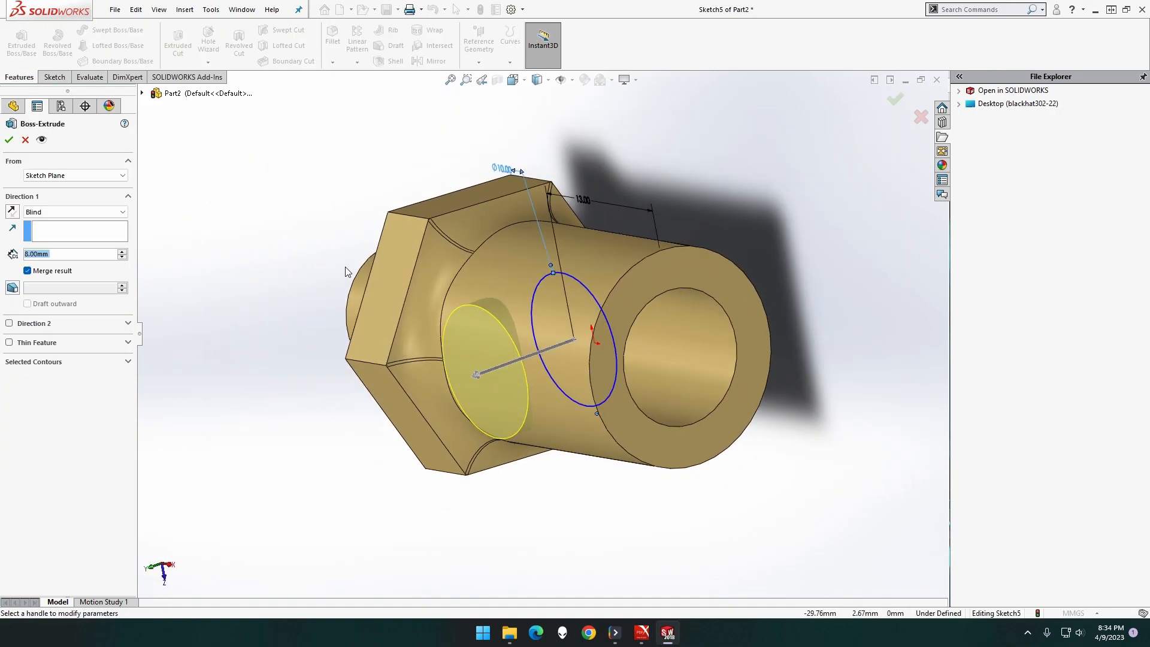
type("13+8")
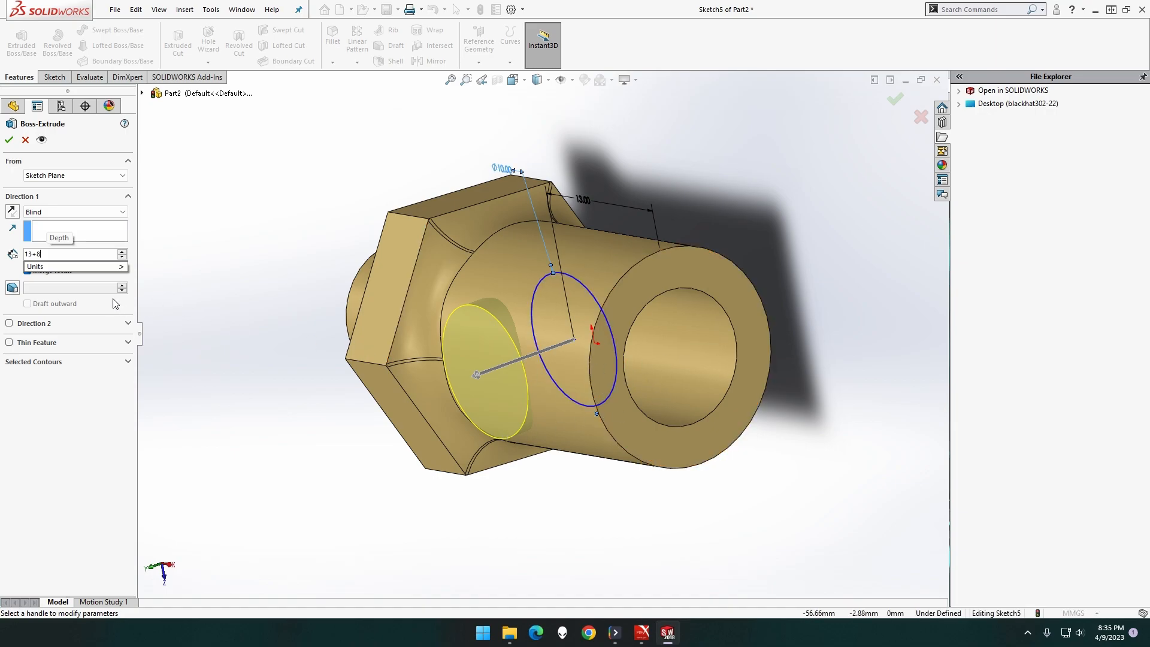
key("Return")
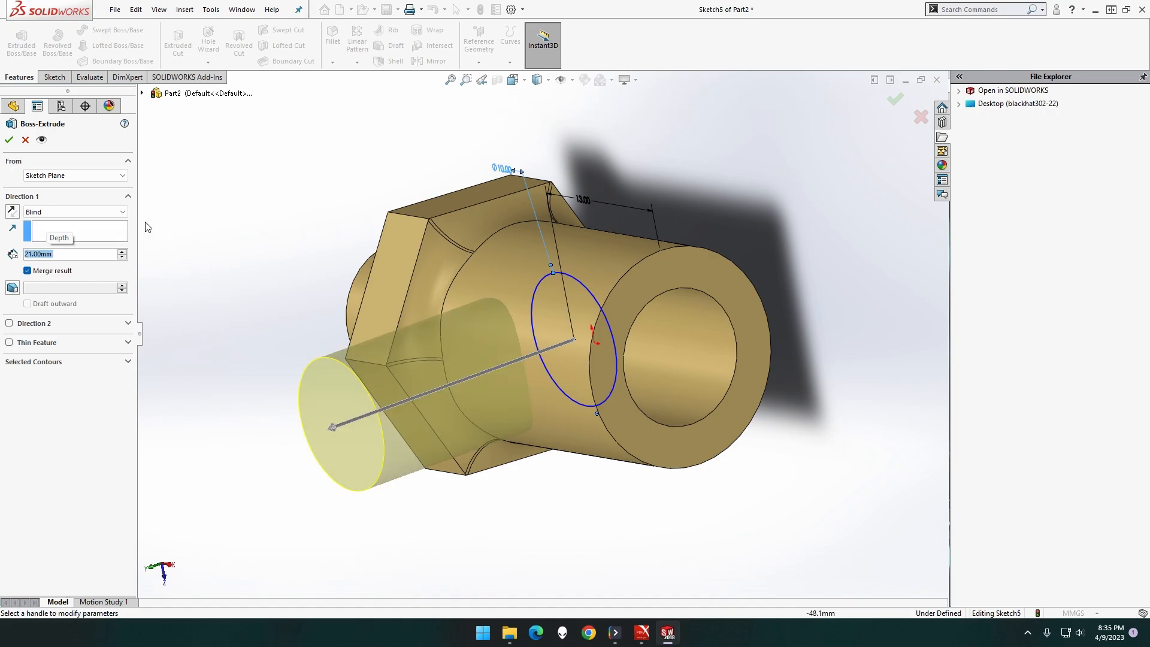
left_click(9, 142)
mouse_move(290, 259)
middle_mouse_down()
mouse_move(233, 239)
mouse_move(312, 257)
middle_mouse_up()
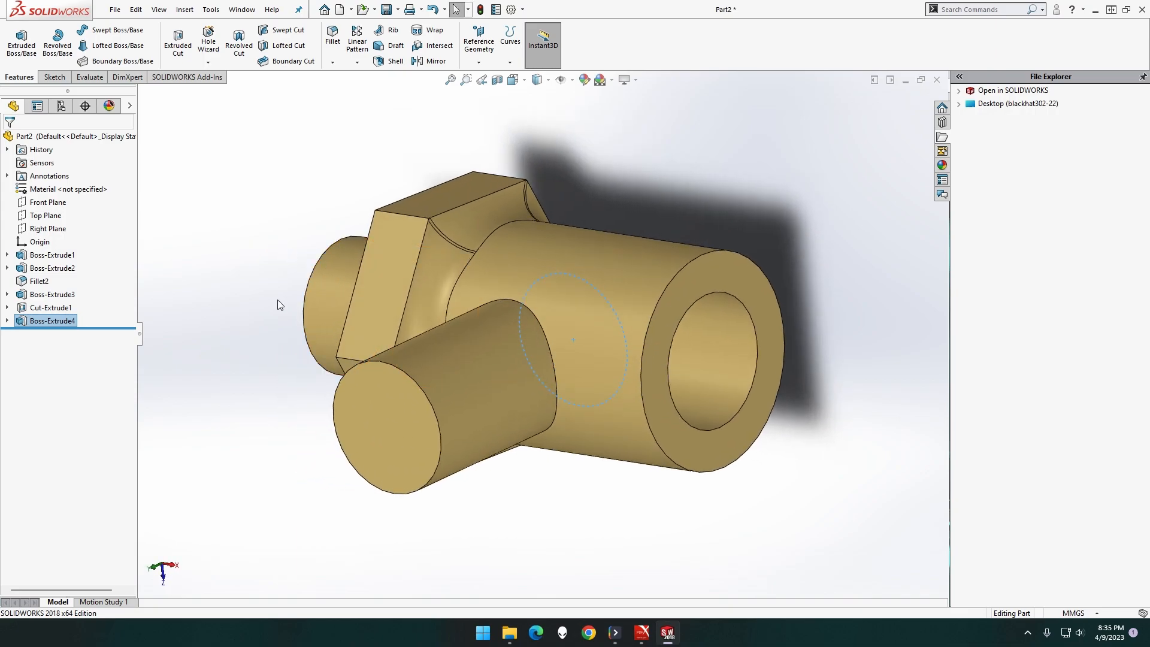
middle_click_drag(275, 302, 294, 300)
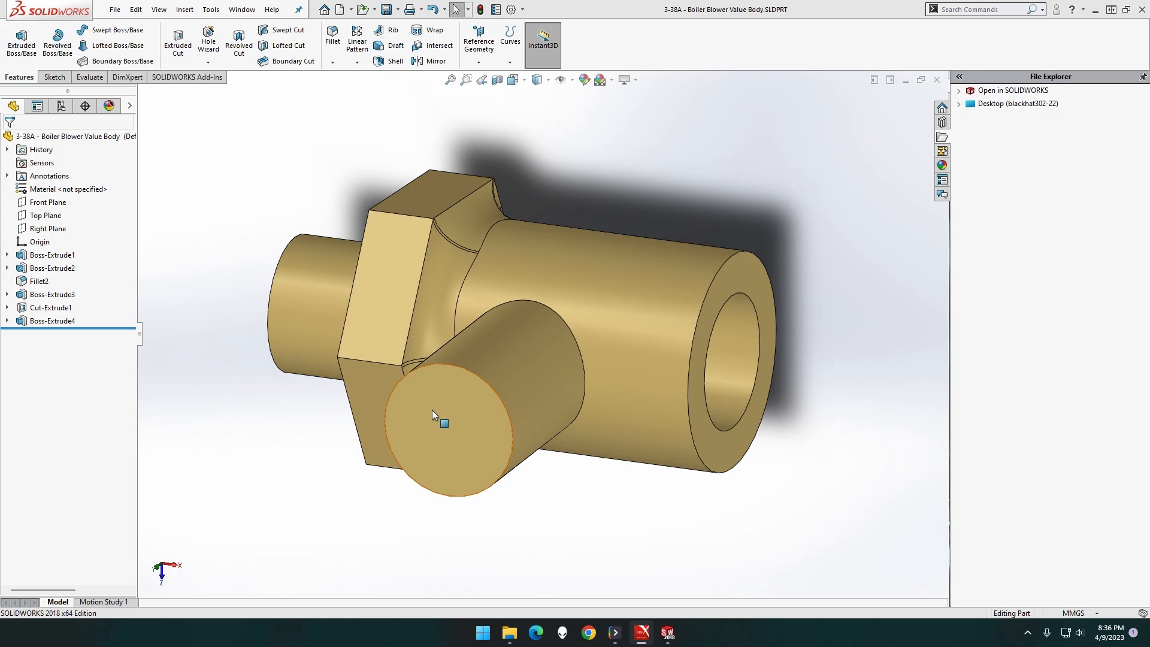
- On the end face of the side boss, sketch a circle about 5.29 mm in diameter concentric with the boss
right_click(432, 409)
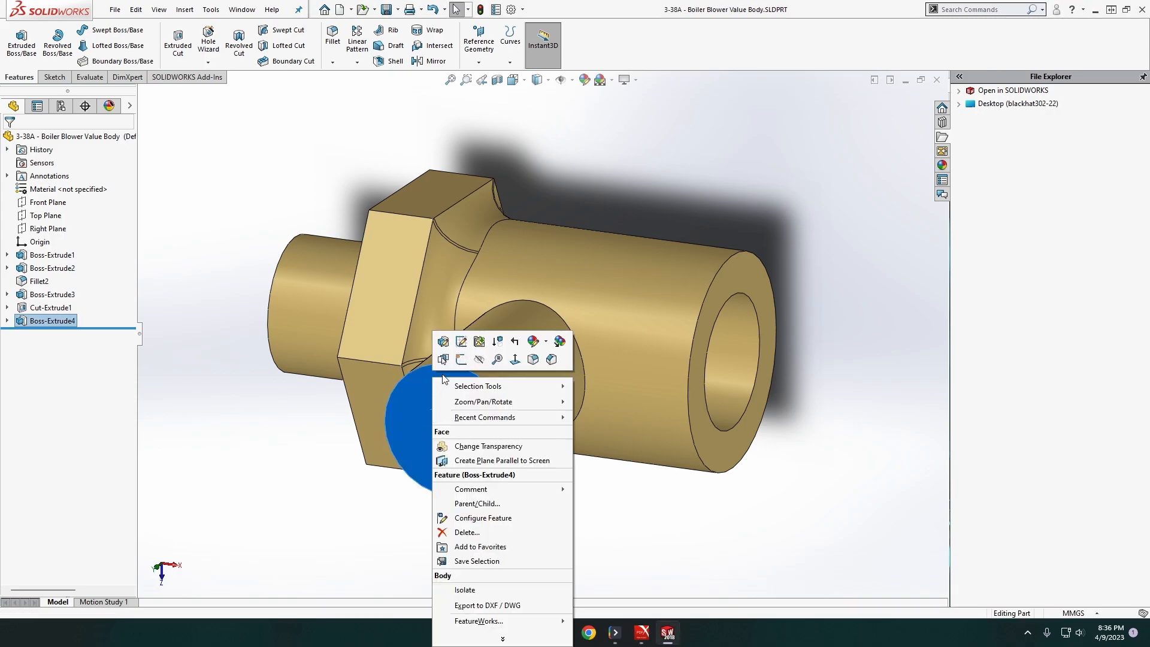
left_click(461, 358)
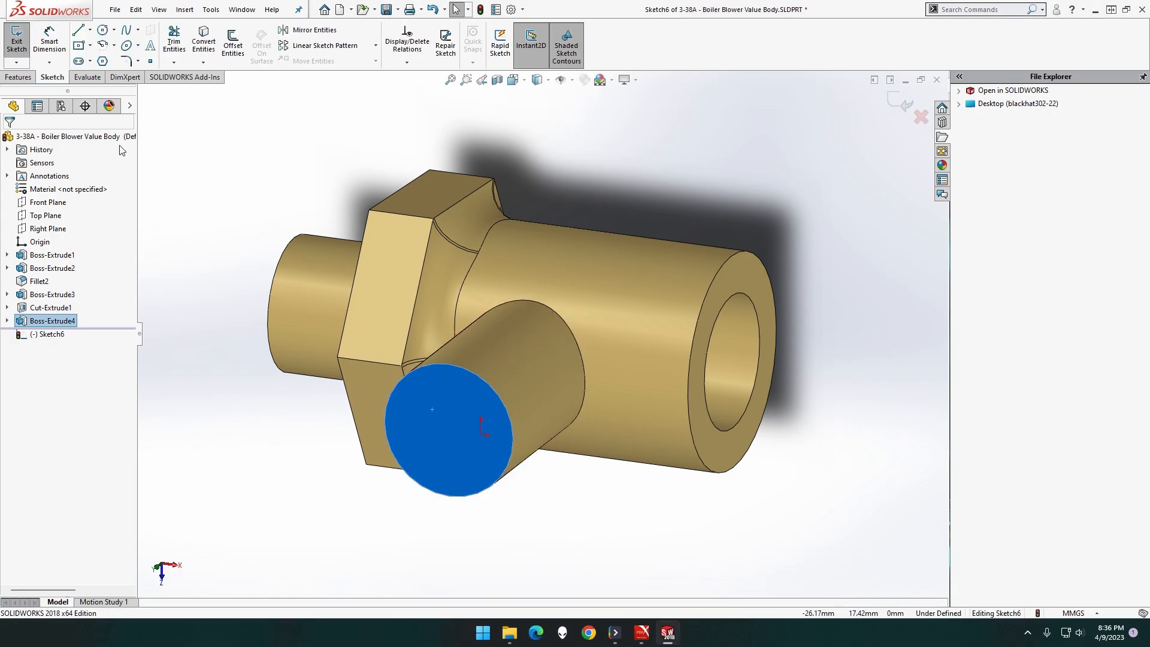
left_click(100, 35)
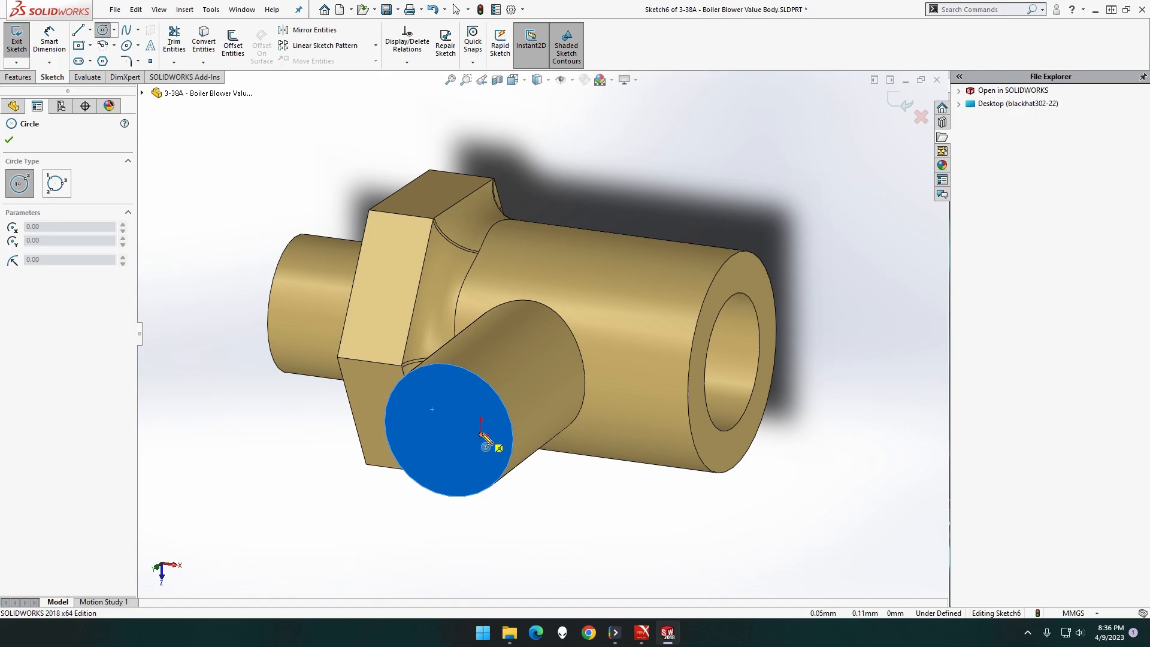
middle_click_drag(468, 455, 505, 412)
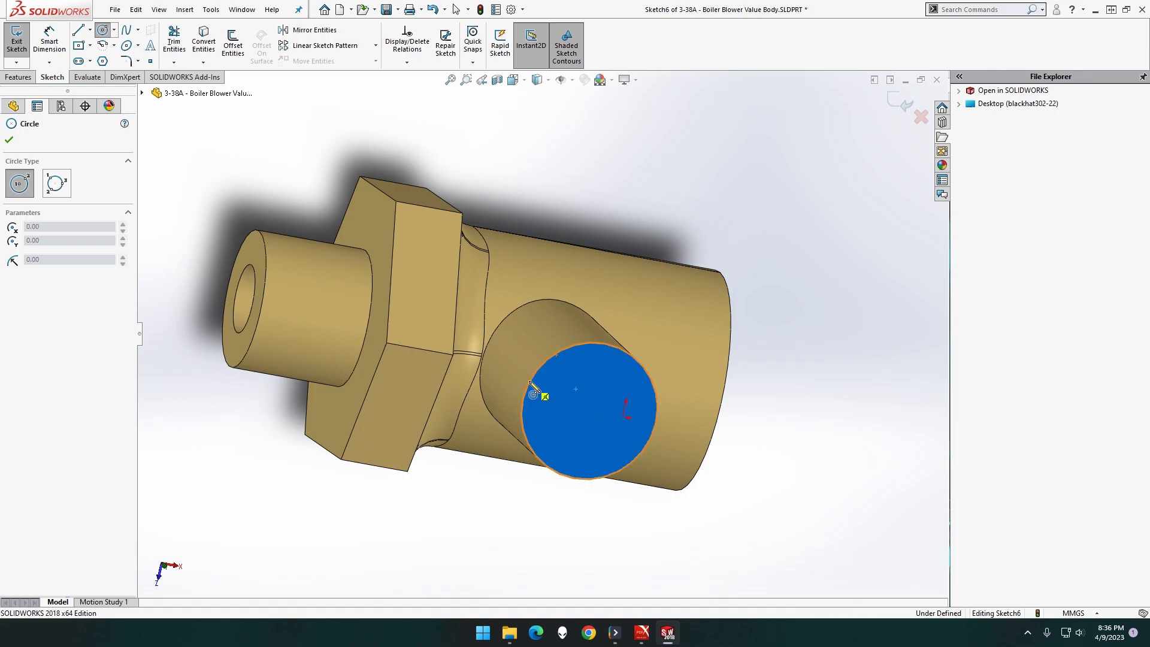
left_click(589, 411)
left_click(617, 442)
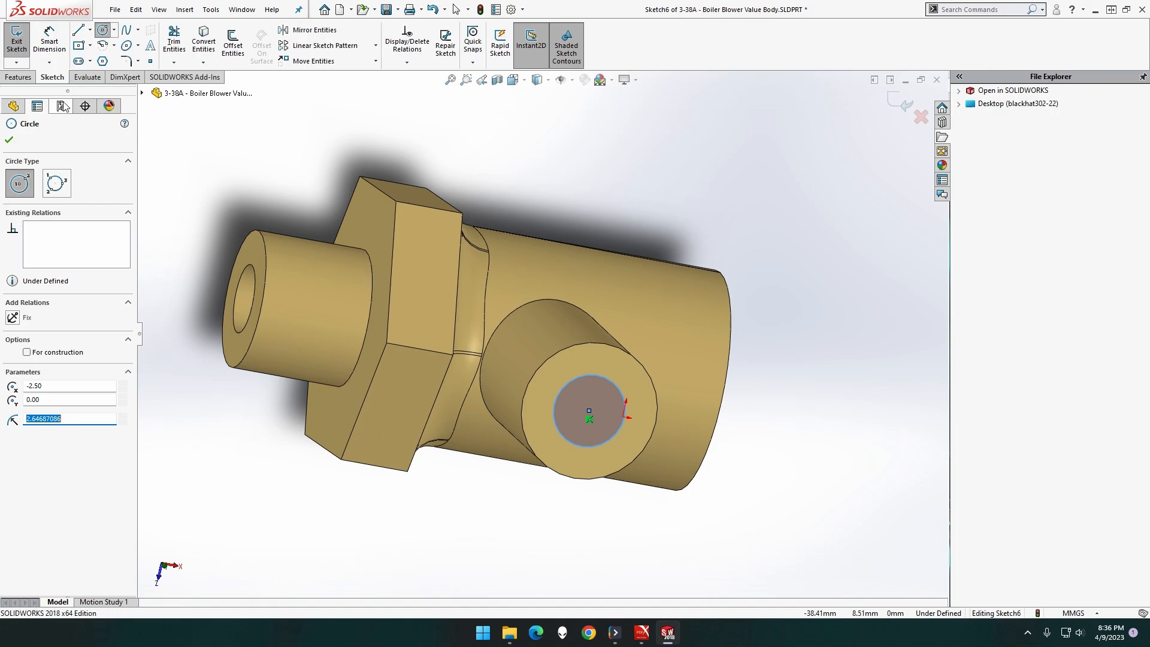
- Dimension the circle on the side boss's end face with a diameter of 5 mm
left_click(49, 42)
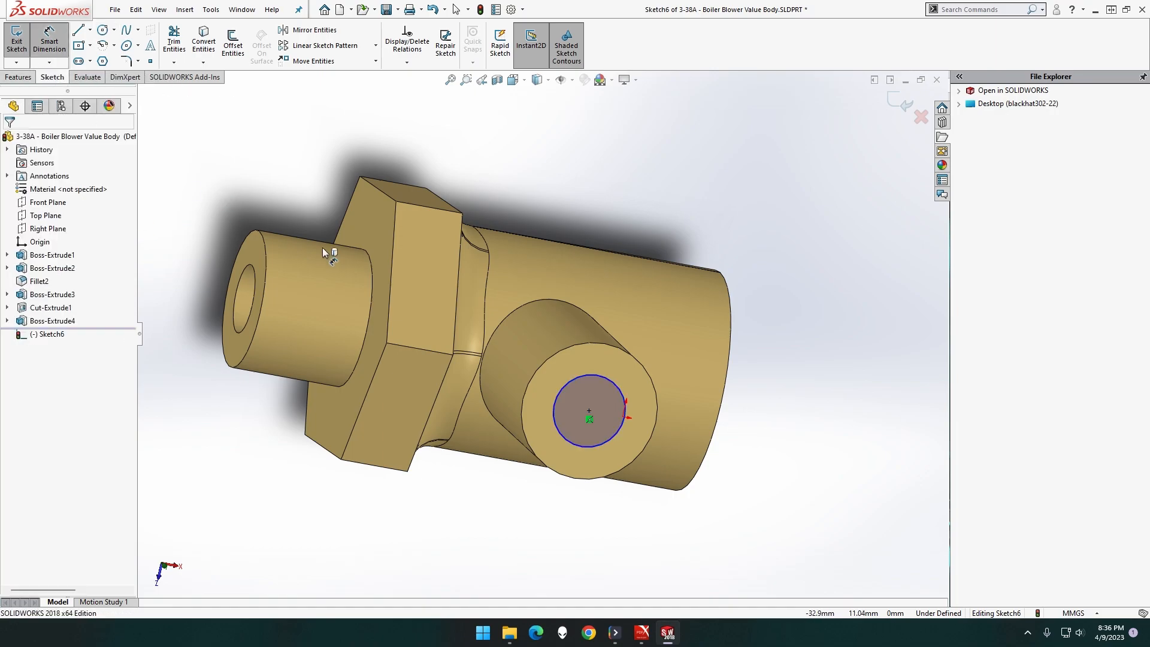
left_click(612, 389)
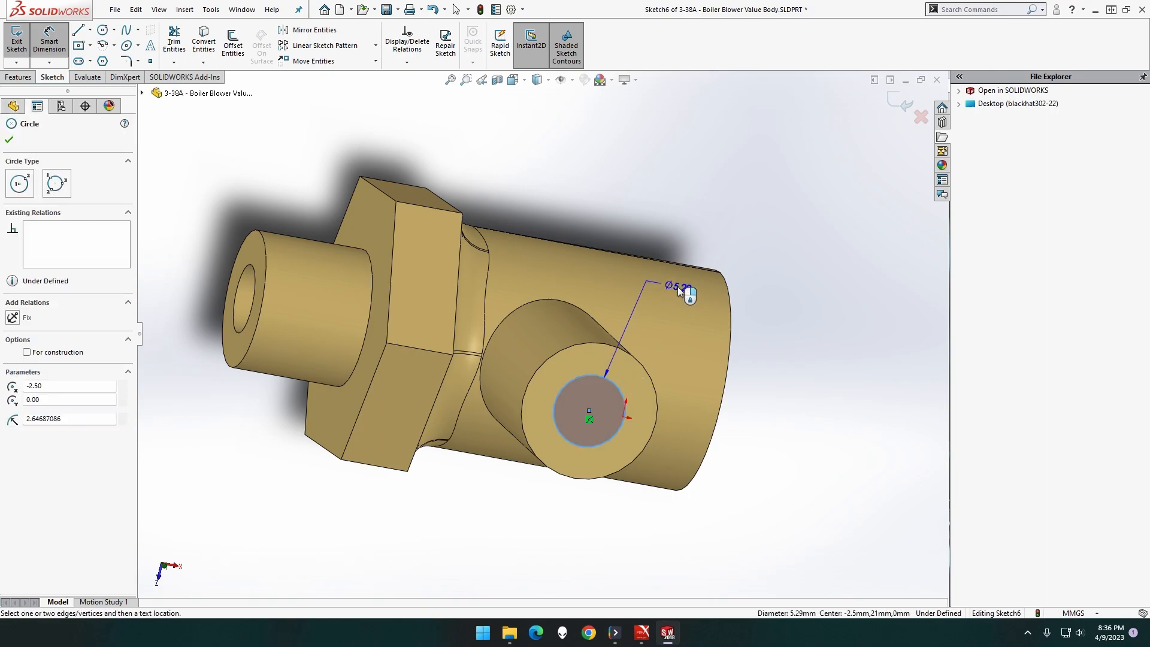
left_click(799, 215)
key("Return")
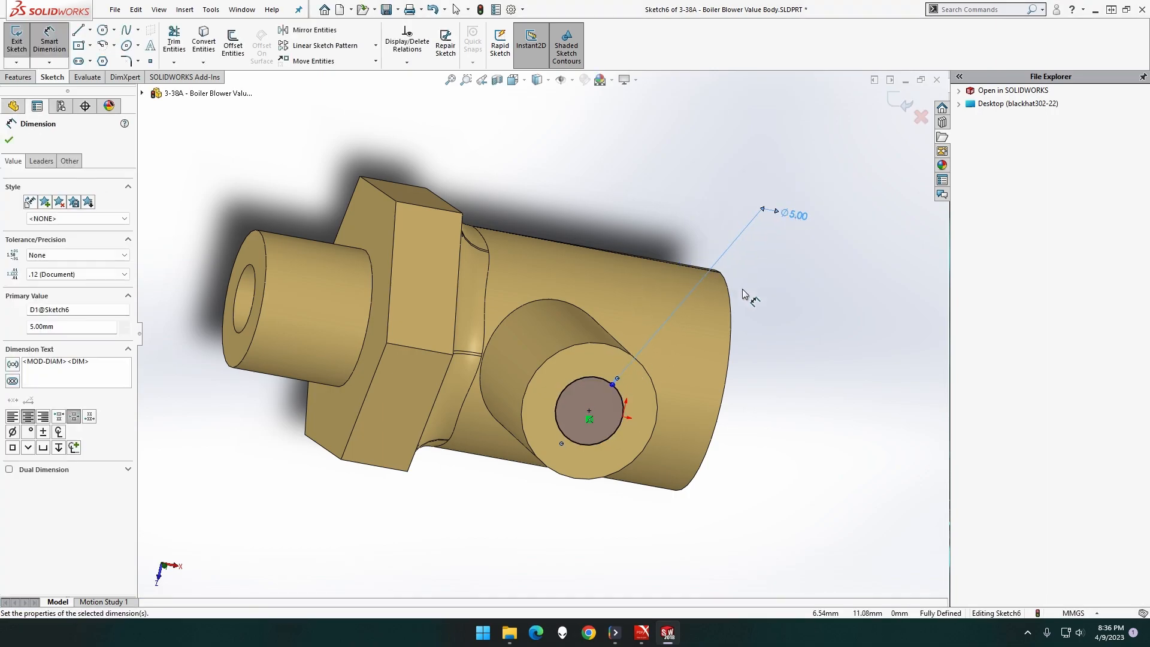
- Cut-extrude the 5 mm circle on the side boss's end face with the Up To Next end condition
middle_click_drag(234, 156, 204, 180)
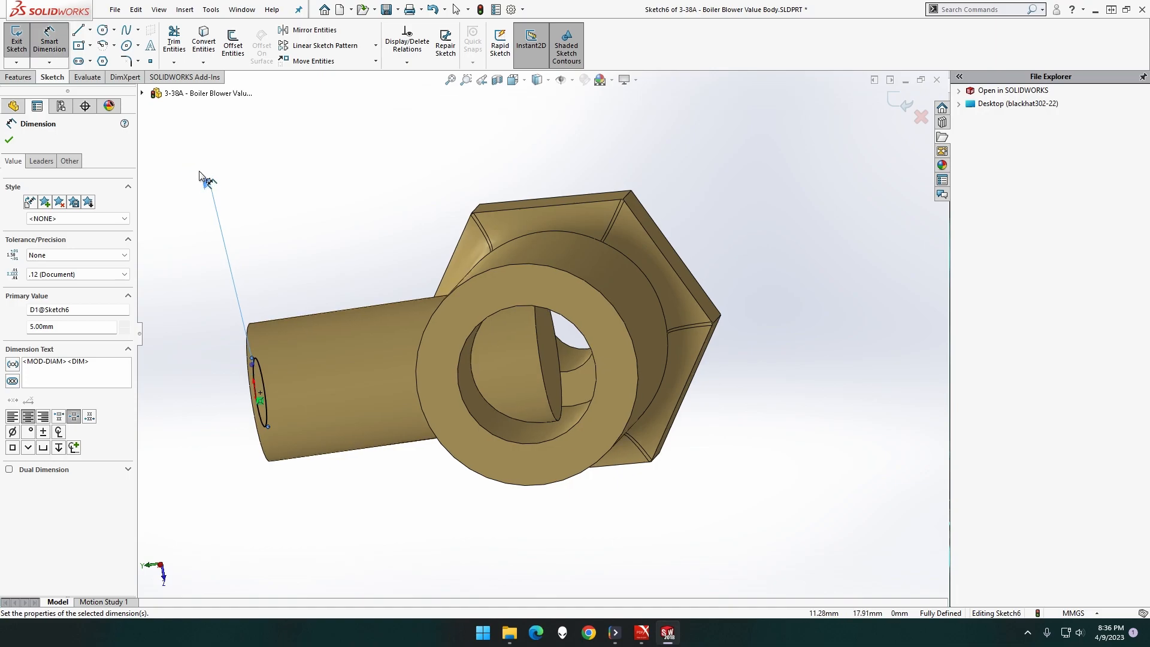
left_click(25, 77)
left_click(168, 48)
left_click(84, 213)
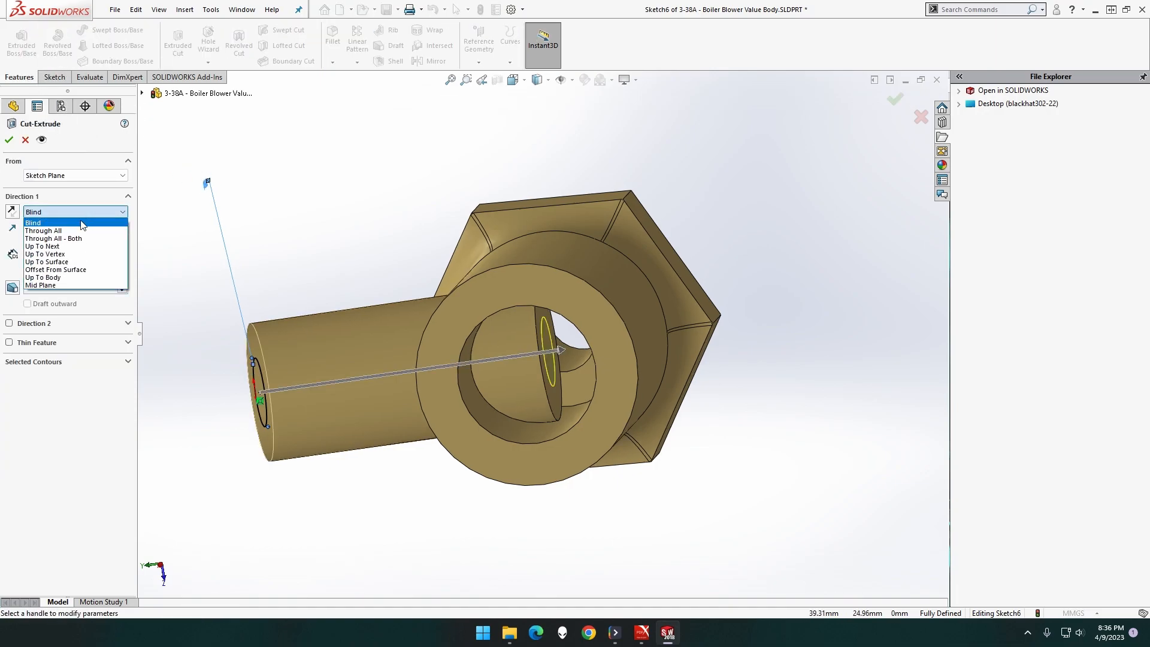
left_click(81, 247)
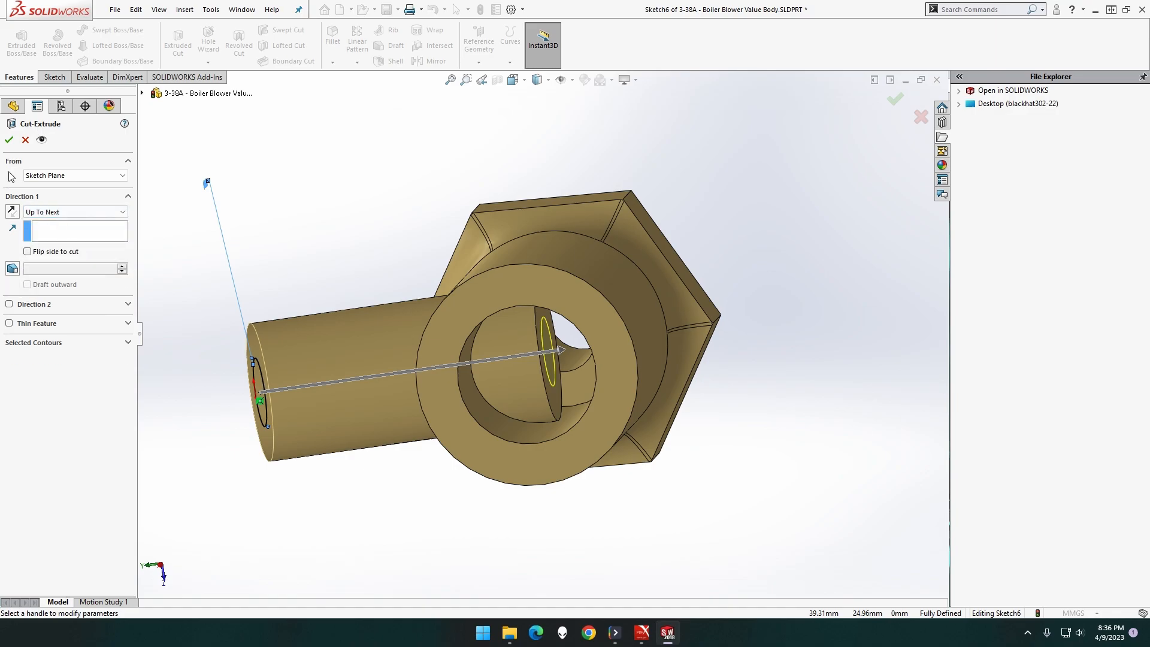
left_click(9, 142)
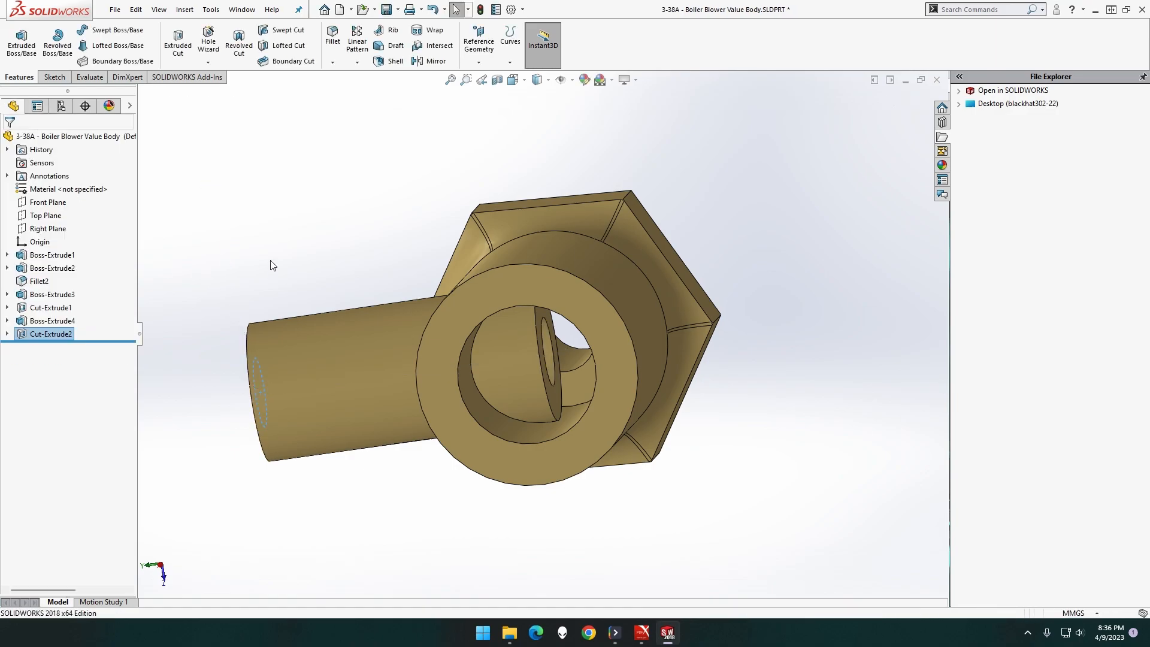
- On the open end face of the main cylinder, sketch a circle of 5 mm radius centred on the origin and matching the bore edge
middle_click_drag(260, 236, 275, 237)
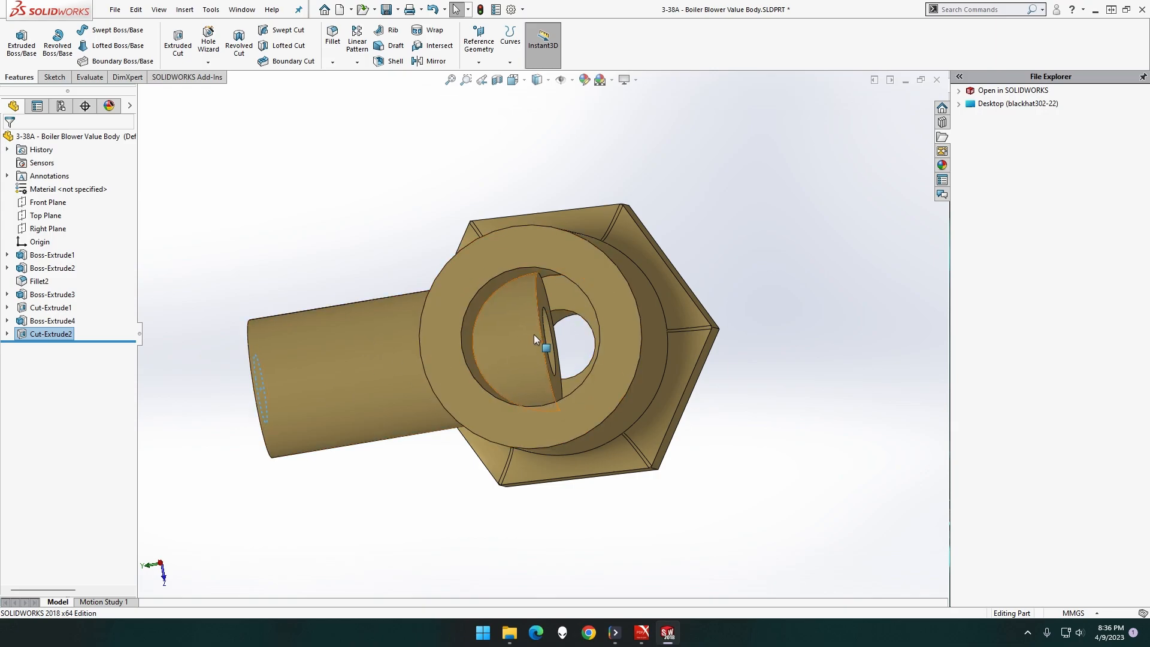
right_click(483, 272)
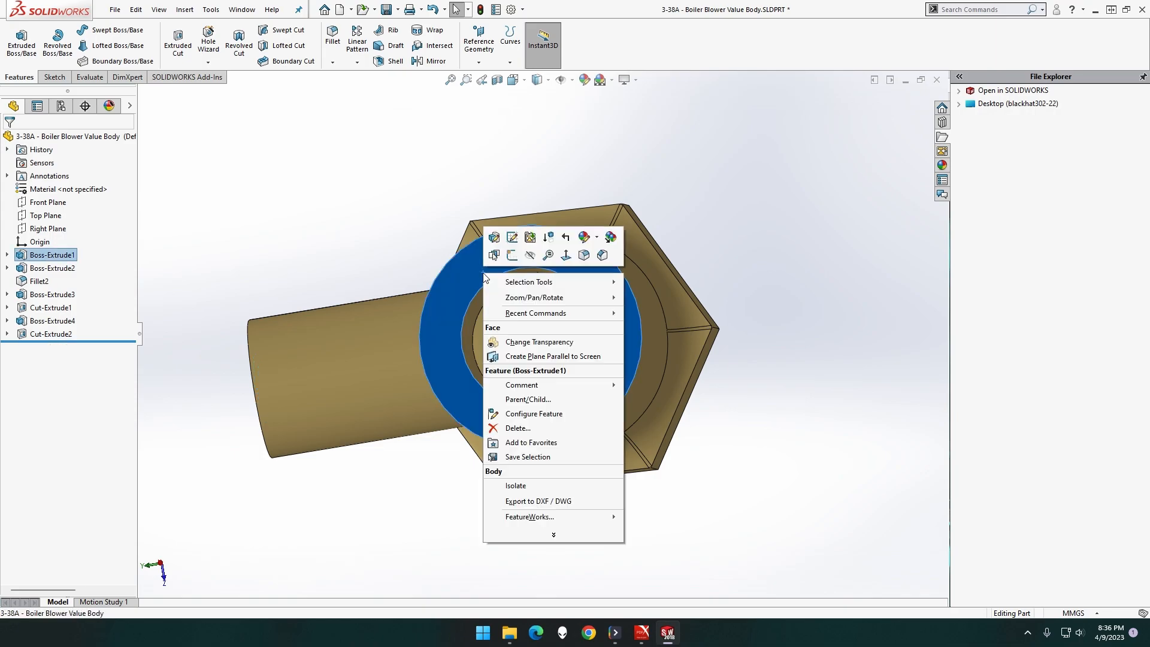
left_click(515, 260)
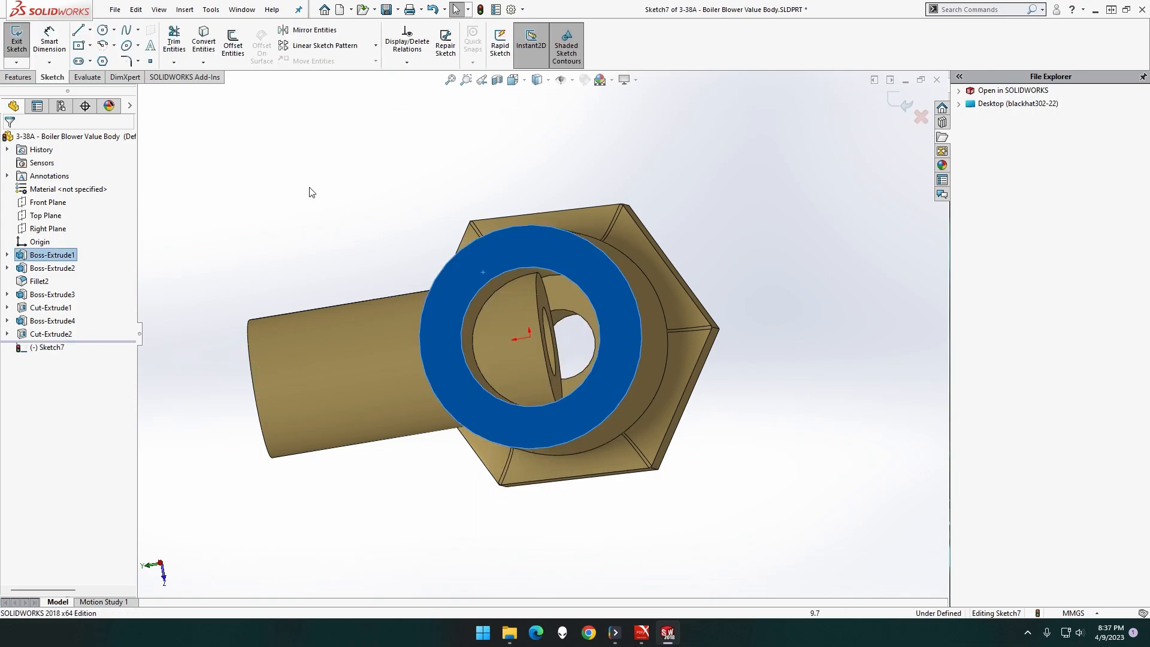
left_click(103, 31)
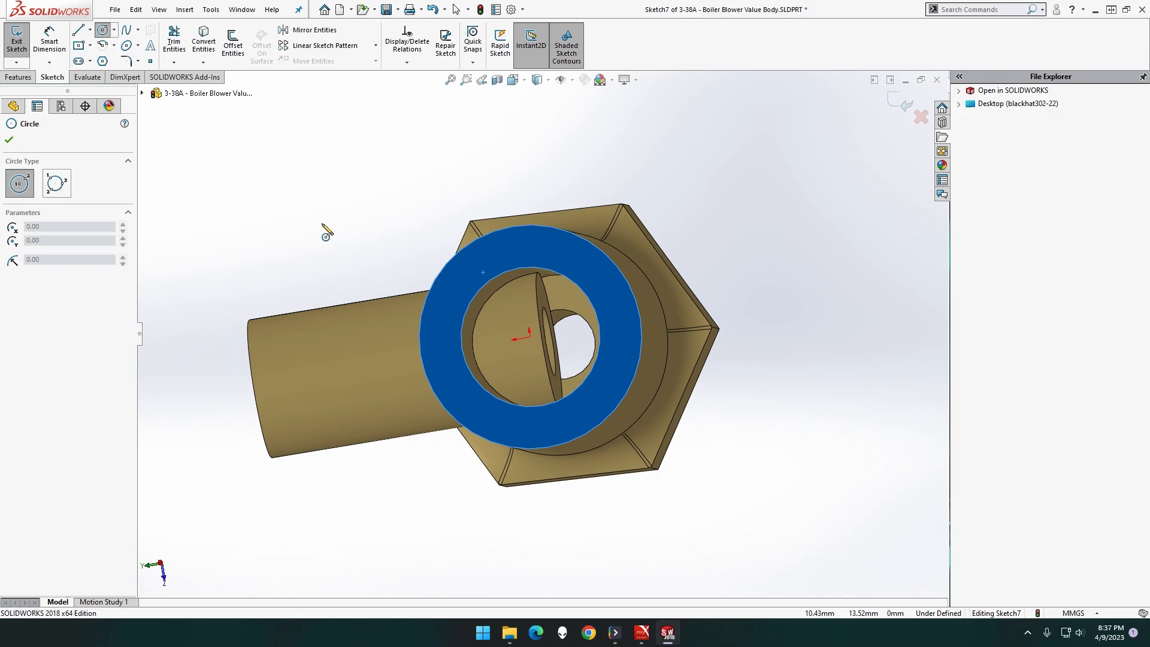
left_click(530, 337)
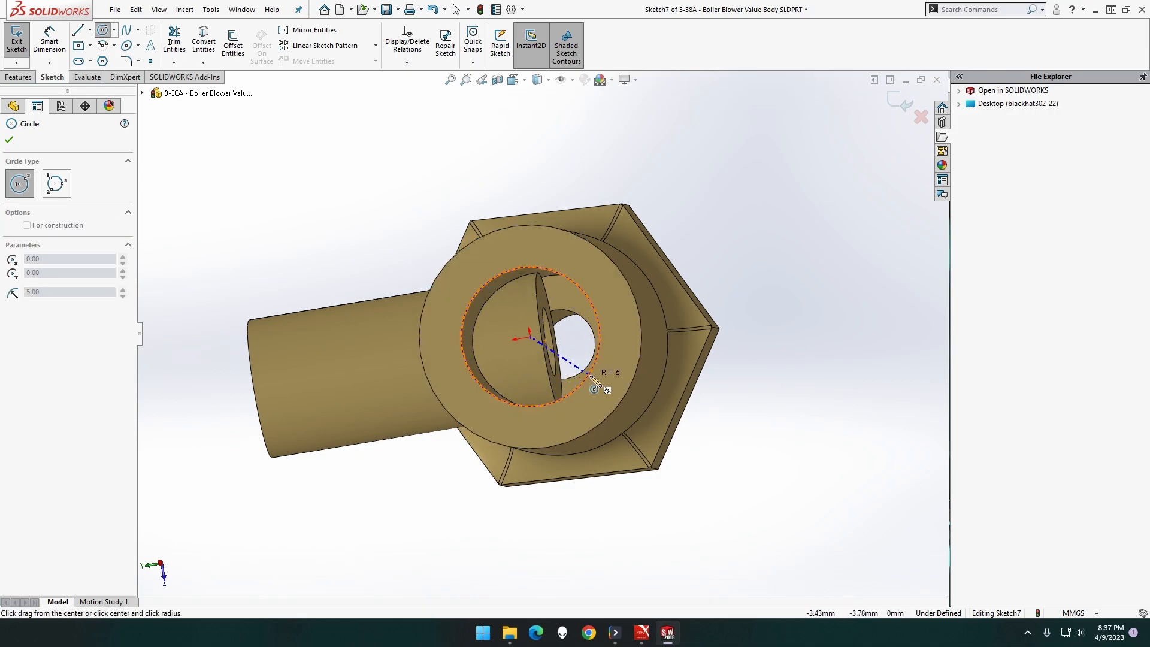
left_click(603, 385)
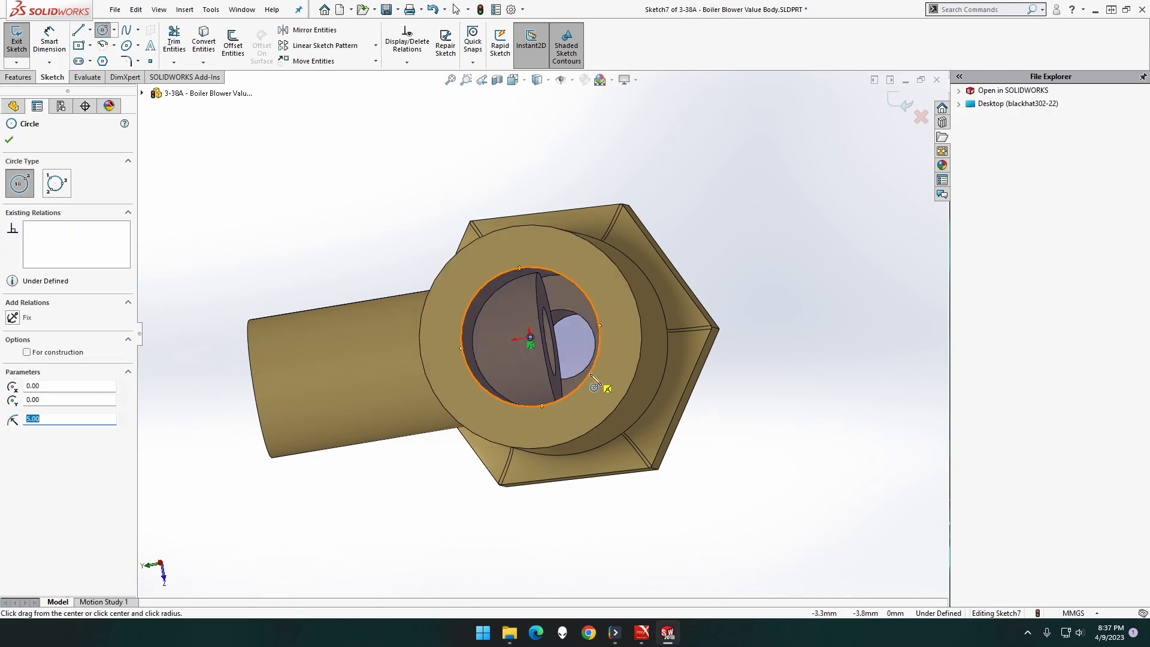
- Cut-extrude the bore circle from the main cylinder's end face as a Blind cut 21 mm deep
left_click(21, 76)
left_click(170, 45)
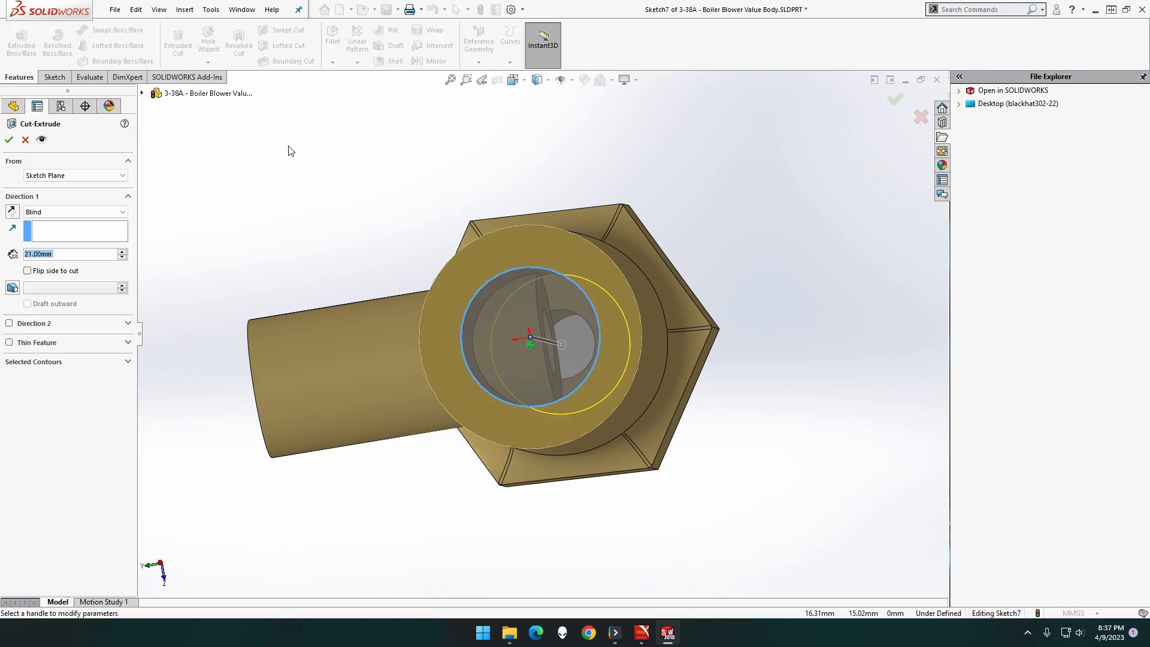
left_click(90, 213)
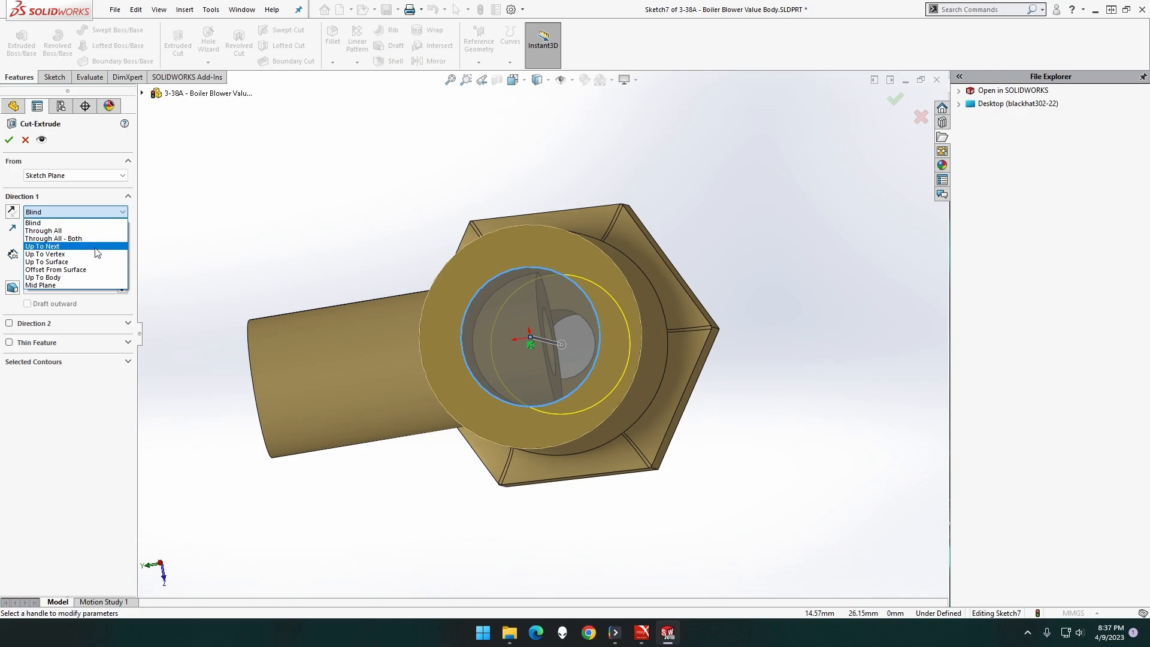
left_click(96, 246)
left_click(79, 214)
key("Up")
key("Up")
key("Up")
key("Return")
left_click(562, 293)
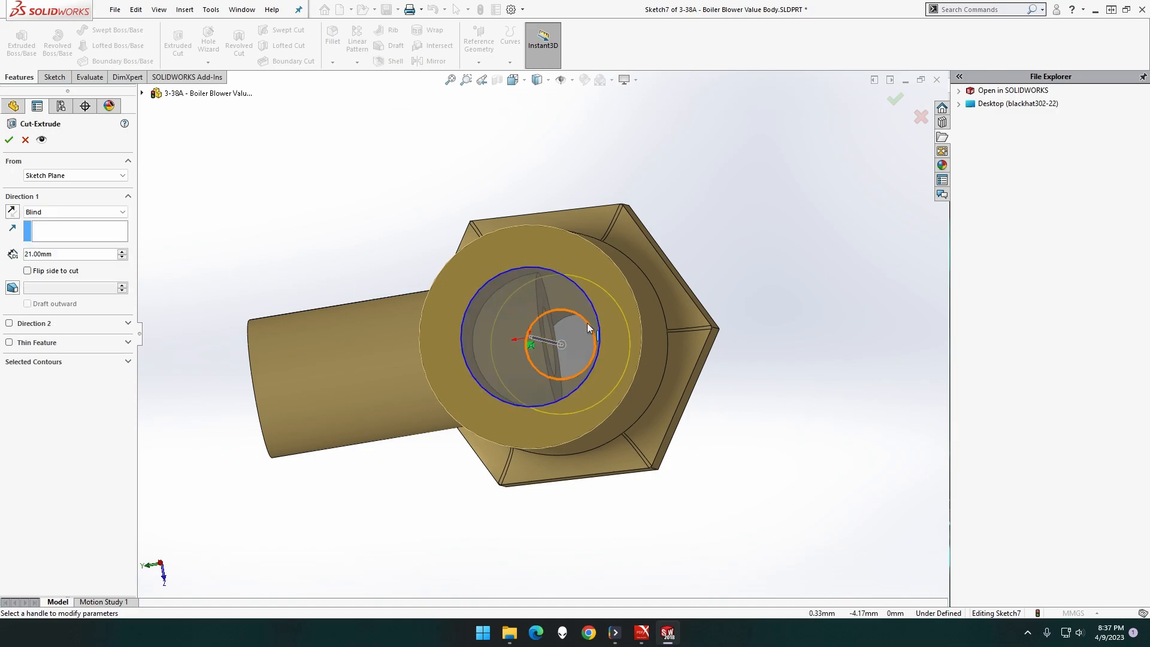
scroll(587, 323, "down", 10)
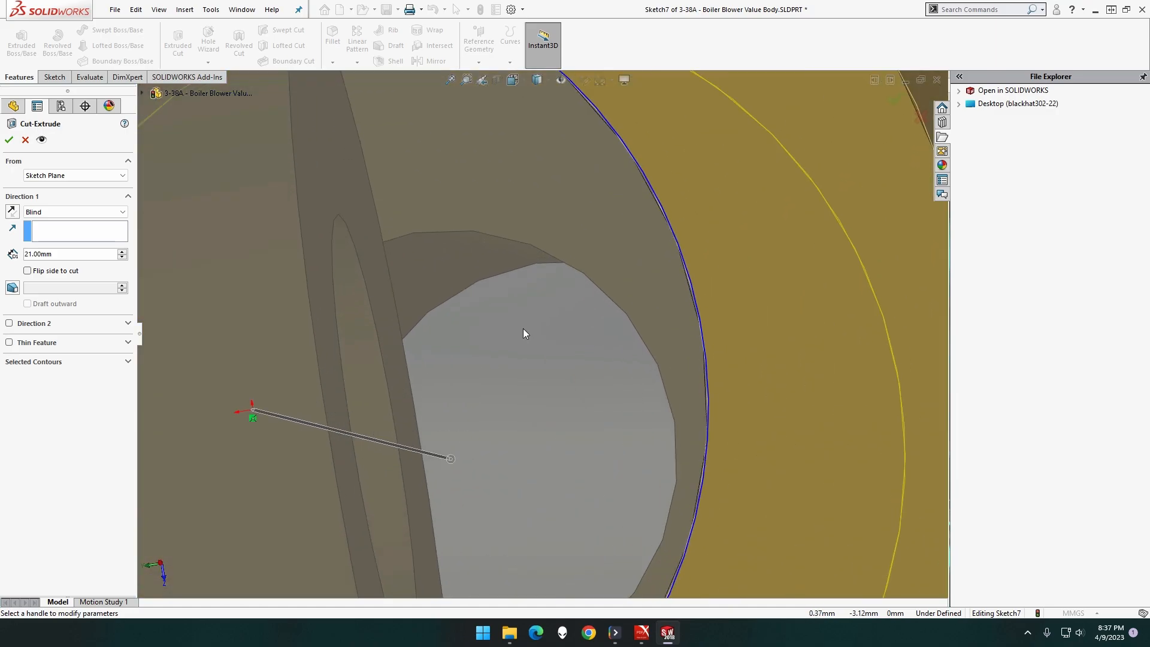
scroll(523, 323, "down", 2)
scroll(524, 322, "up", 8)
middle_click_drag(523, 321, 505, 305)
scroll(508, 304, "up", 3)
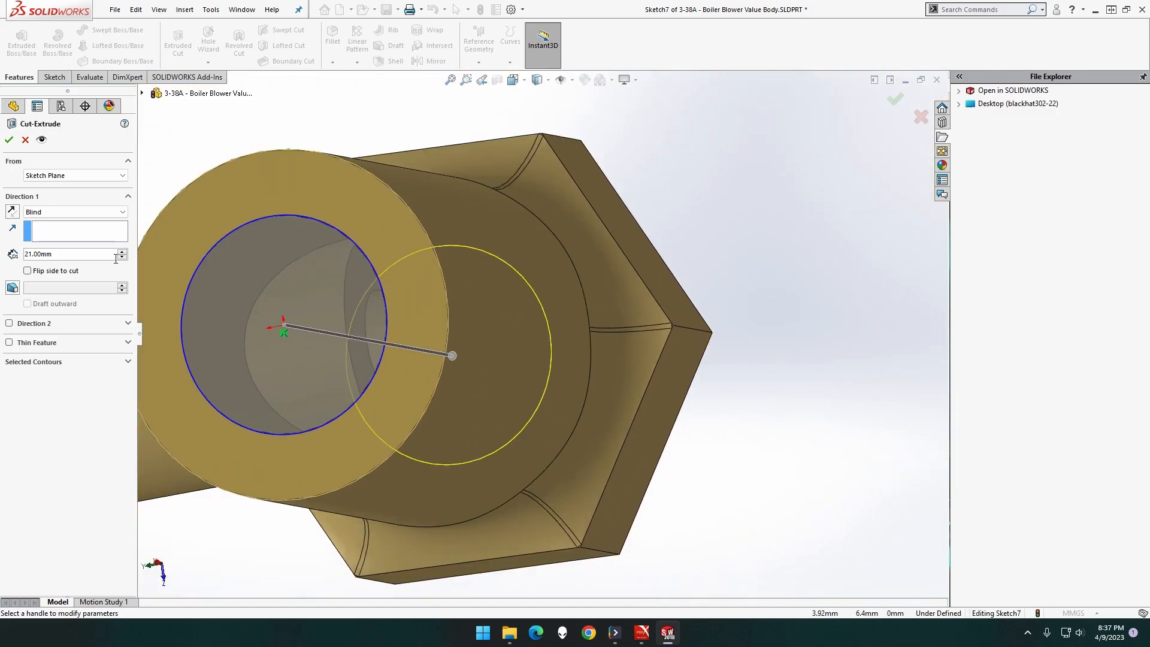
left_click(68, 213)
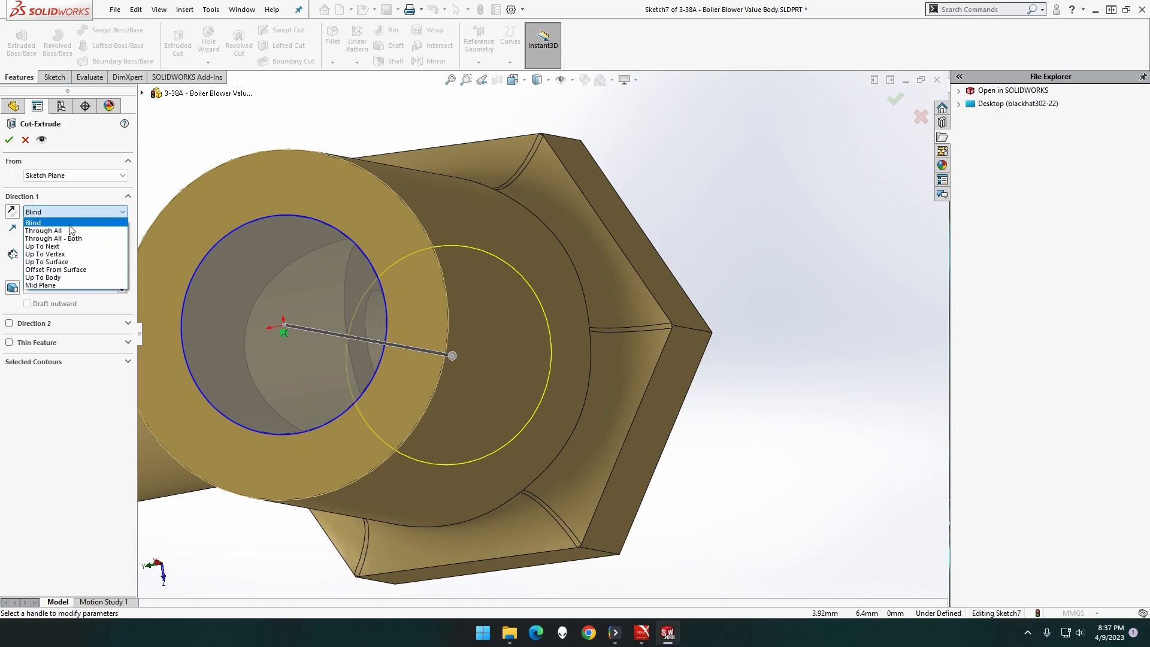
left_click(63, 222)
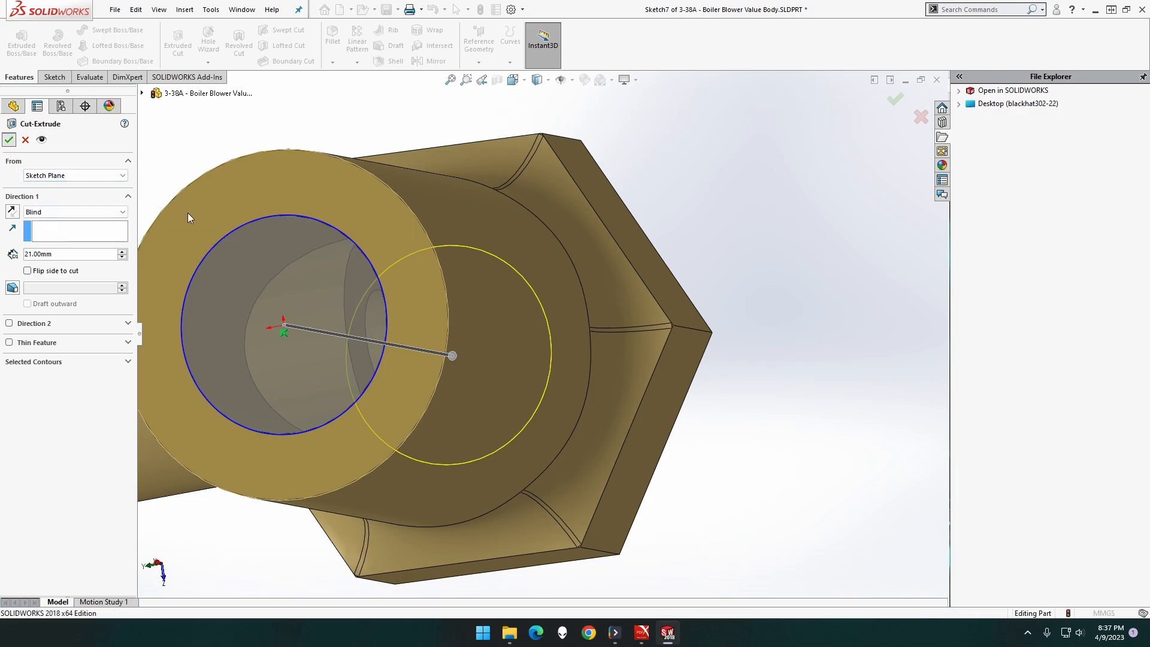
- Chamfer the bore edge on the side boss's end face with a distance of 1 mm at 45 degrees
scroll(227, 247, "up", 4)
middle_click_drag(230, 249, 570, 465)
scroll(273, 240, "down", 3)
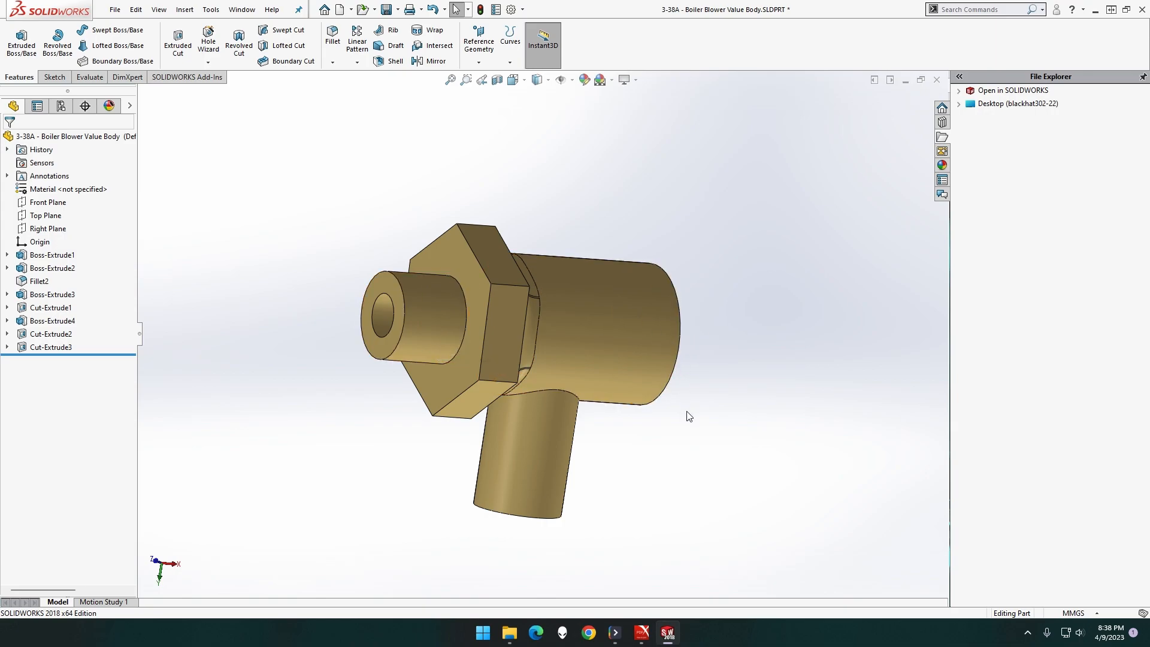
middle_click_drag(628, 517, 623, 386)
scroll(528, 431, "down", 5)
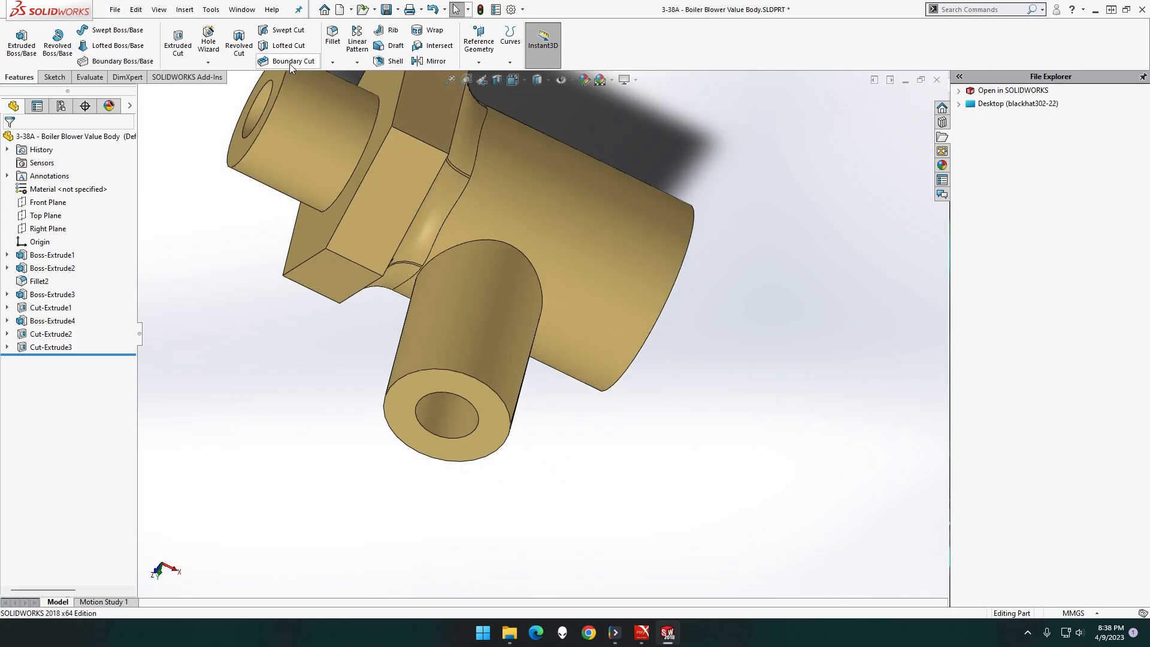
left_click(331, 63)
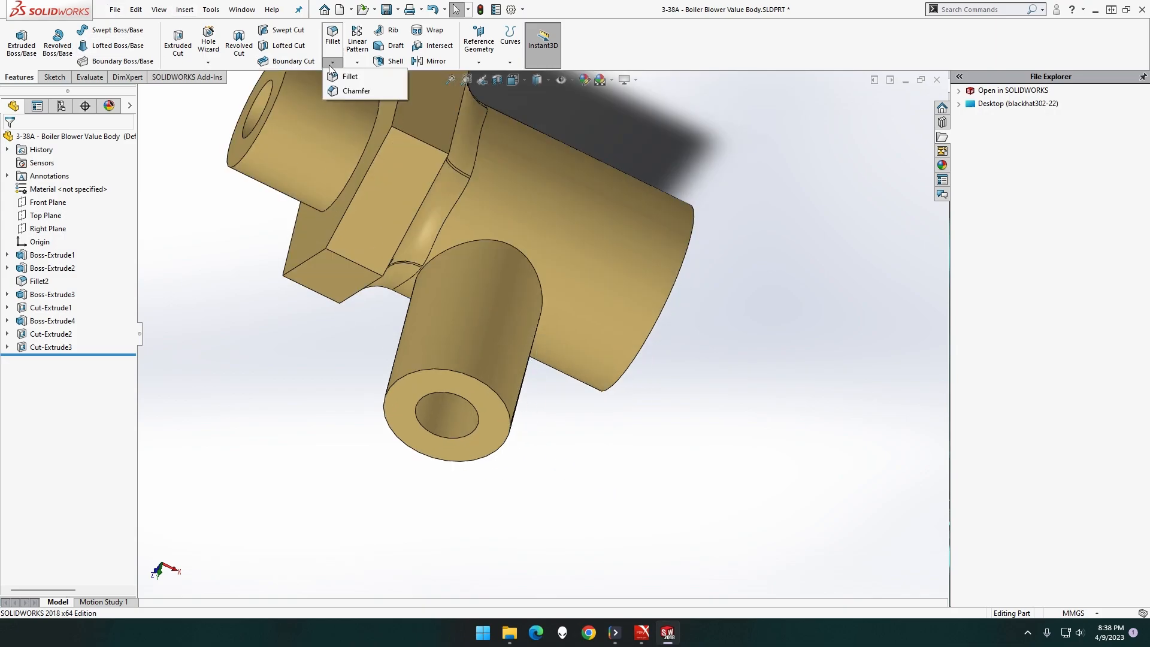
left_click(356, 90)
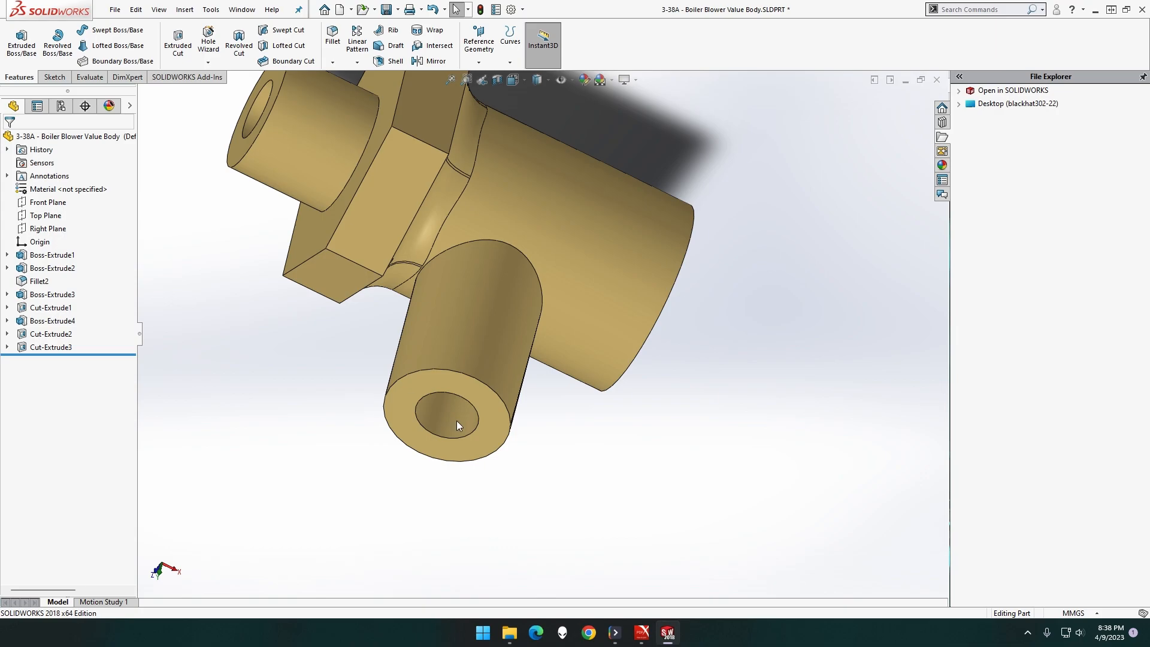
left_click(448, 395)
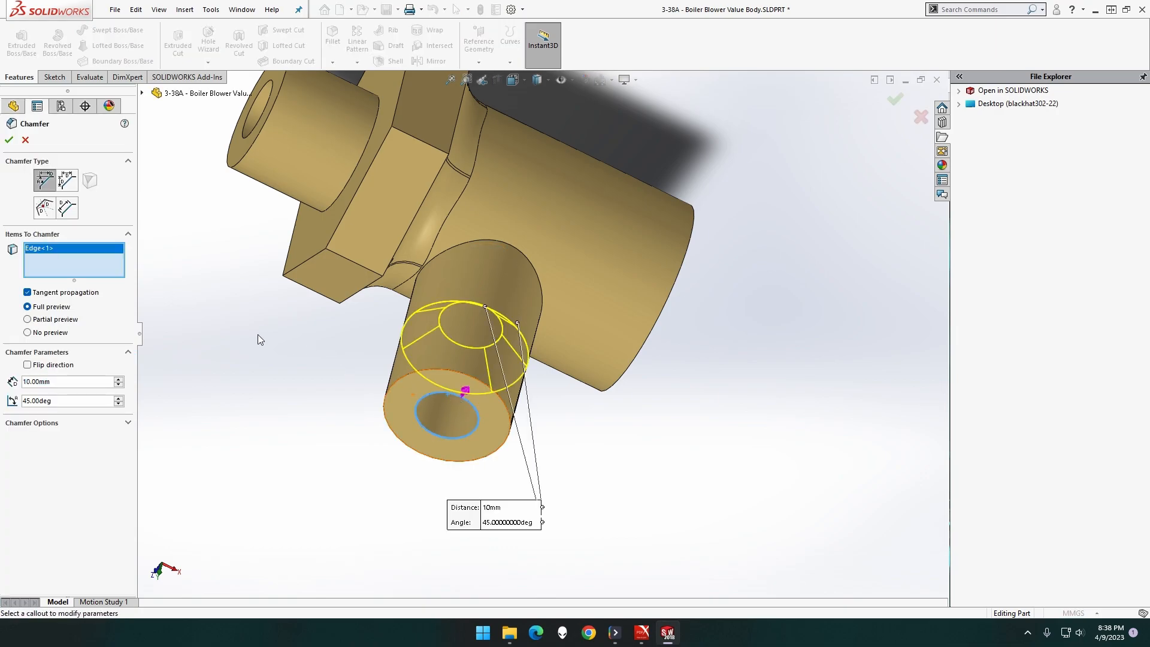
middle_click_drag(289, 354, 238, 321)
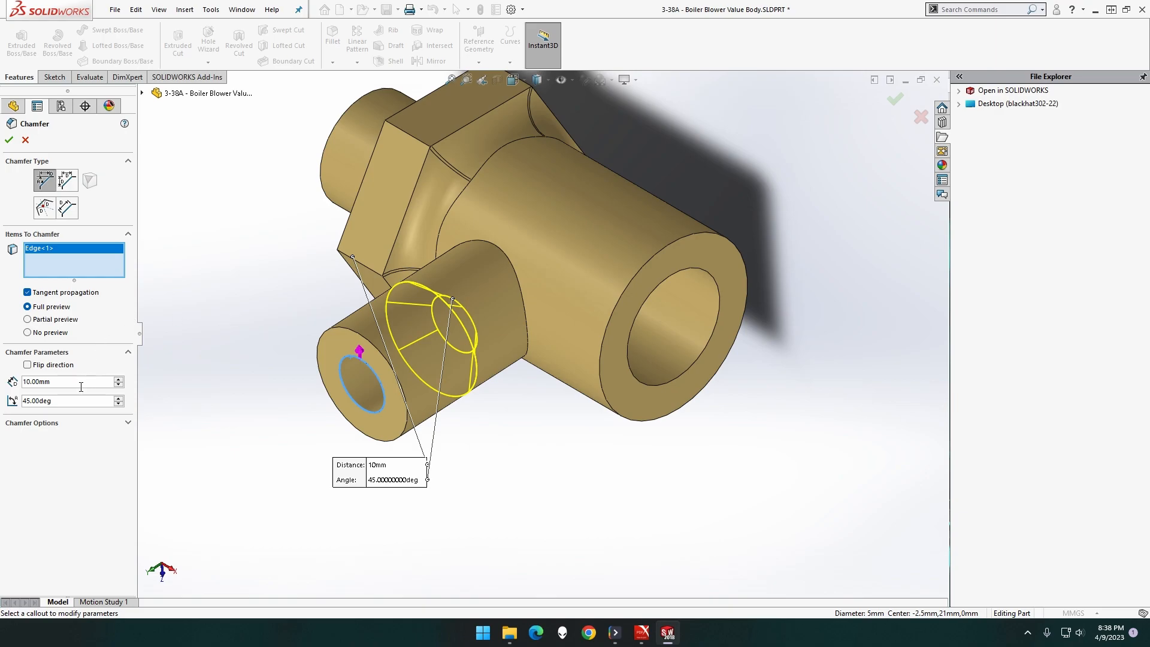
type("1")
key("Tab")
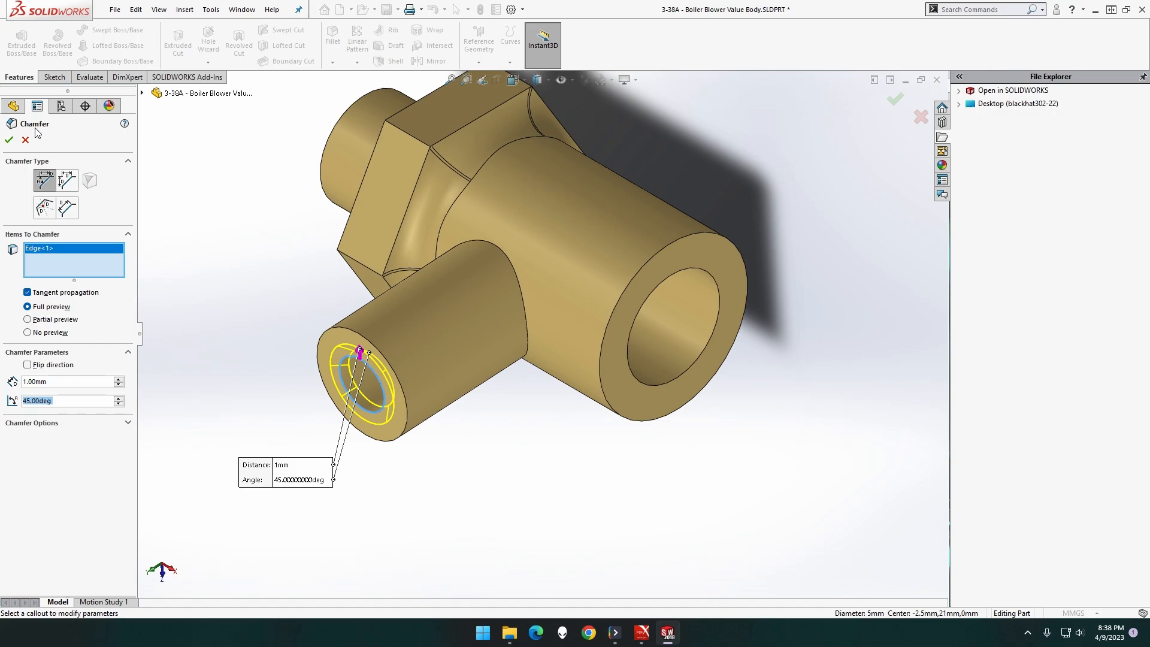
left_click(10, 140)
- Start a Thread feature and set its Metric Tap size to M10x1.5
middle_click_drag(225, 338, 472, 441)
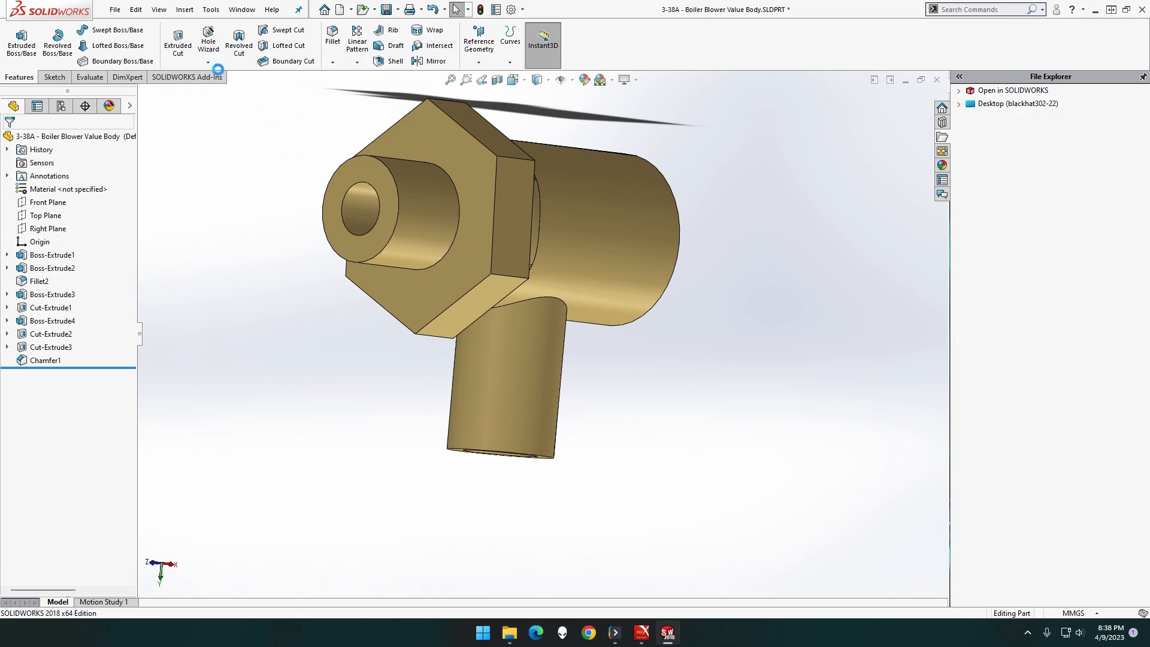
left_click(208, 63)
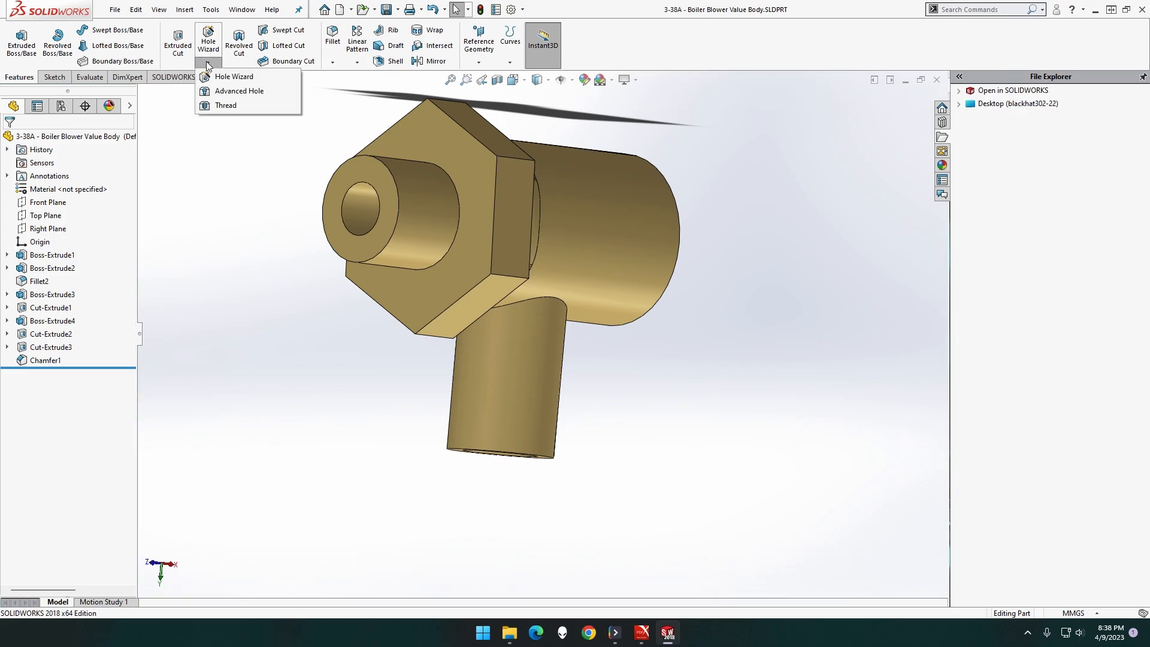
left_click(235, 107)
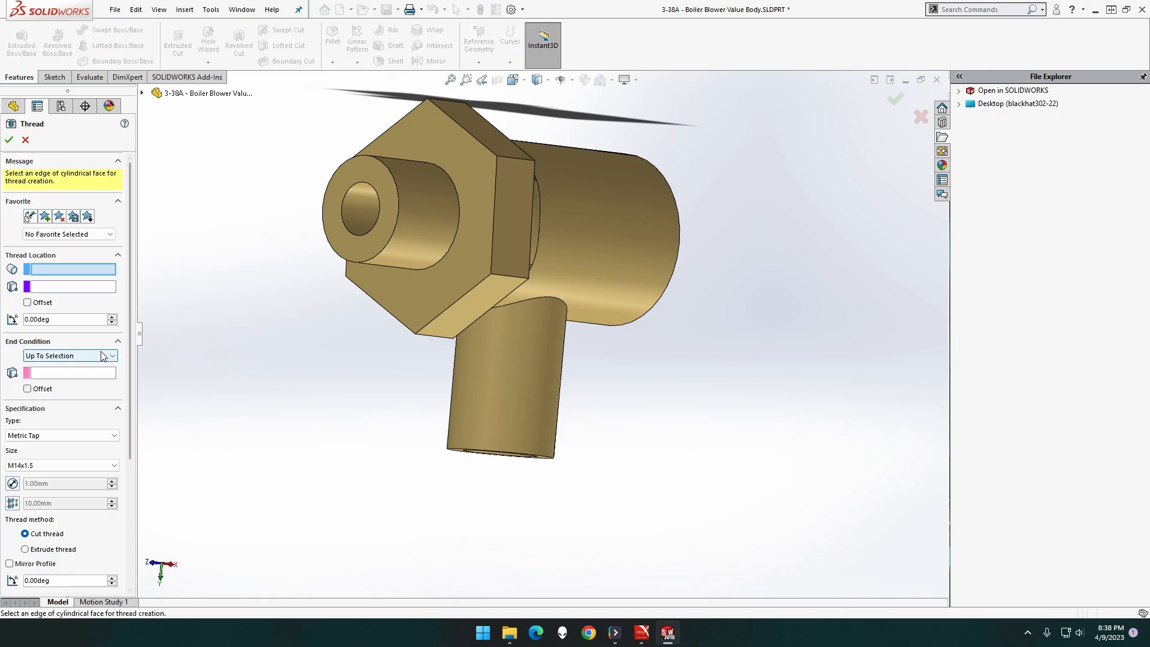
left_click(89, 467)
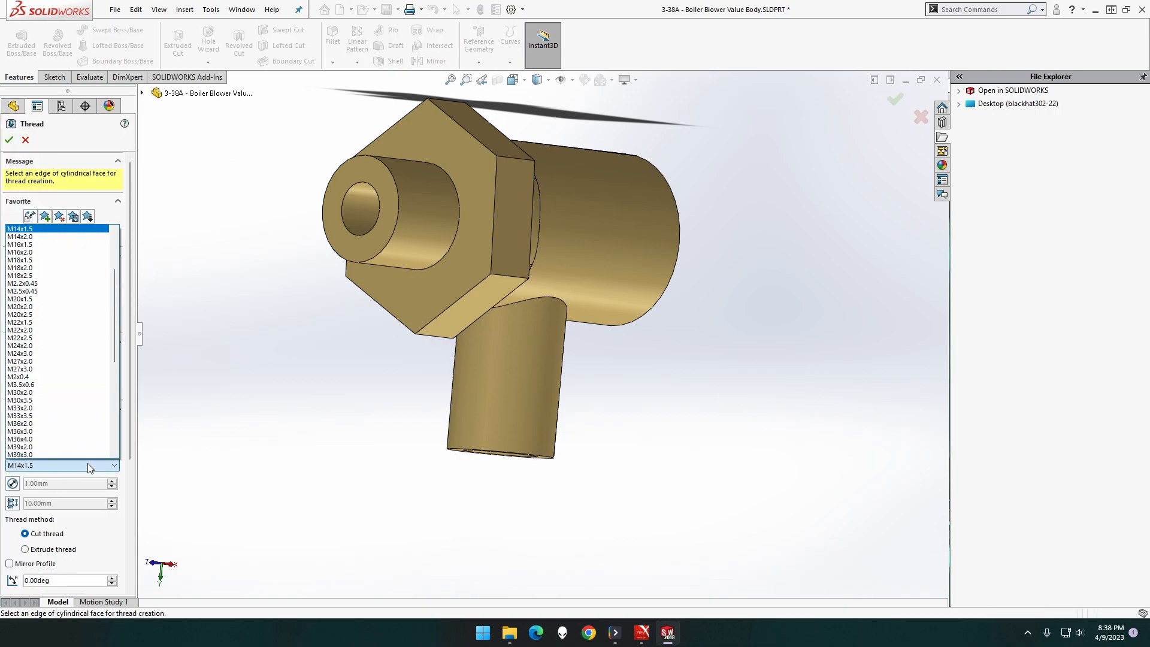
scroll(89, 346, "up", 4)
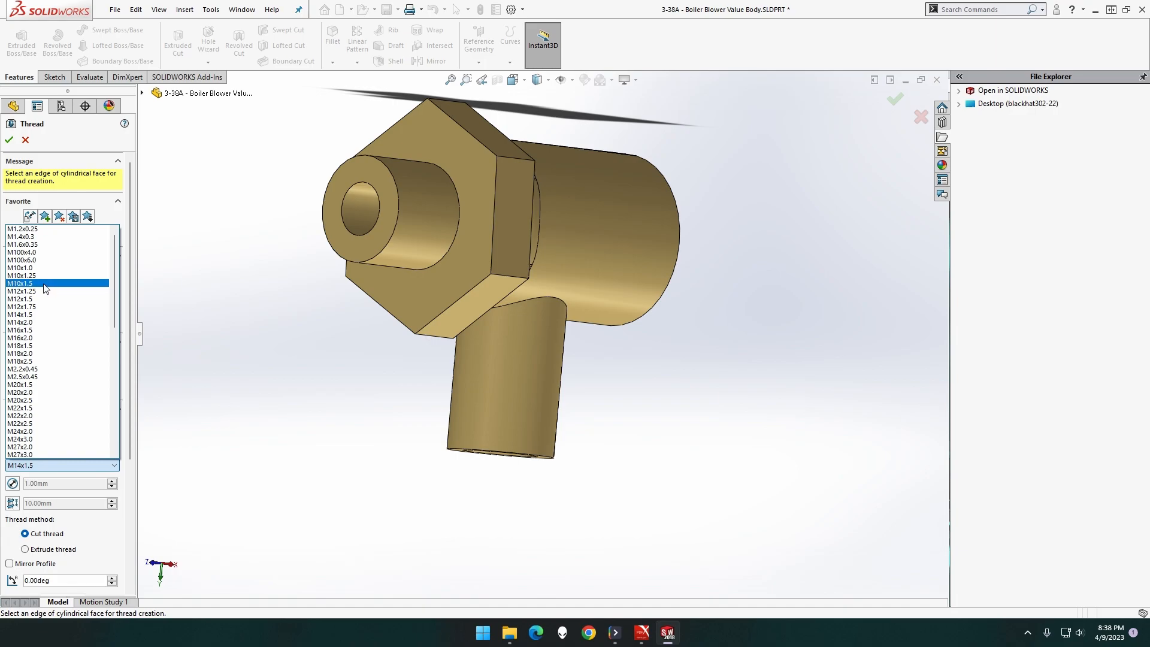
left_click(45, 284)
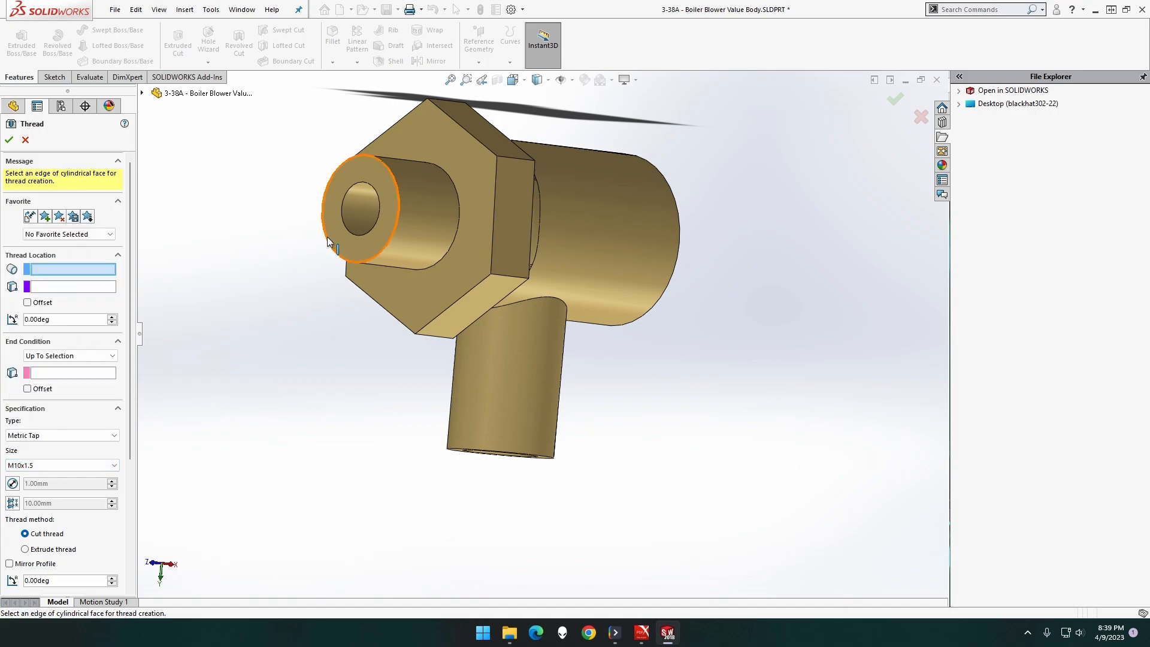
- Locate the thread on the end stub, starting at its edge against the hexagonal head and ending at the stub's end face
scroll(335, 228, "down", 3)
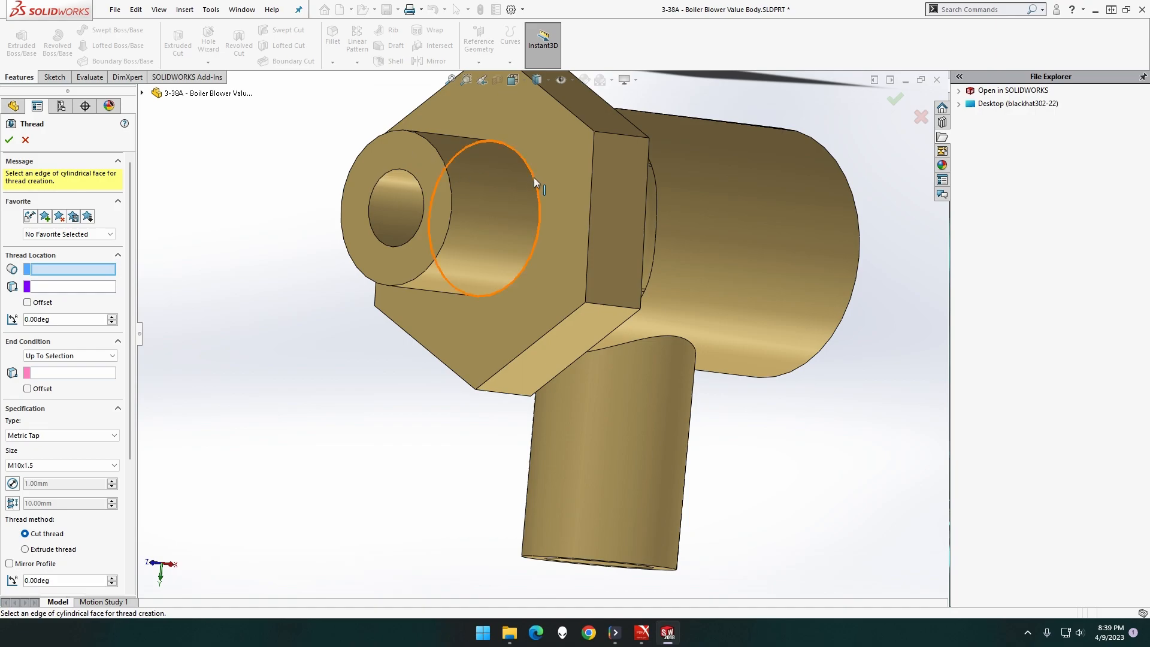
left_click(453, 195)
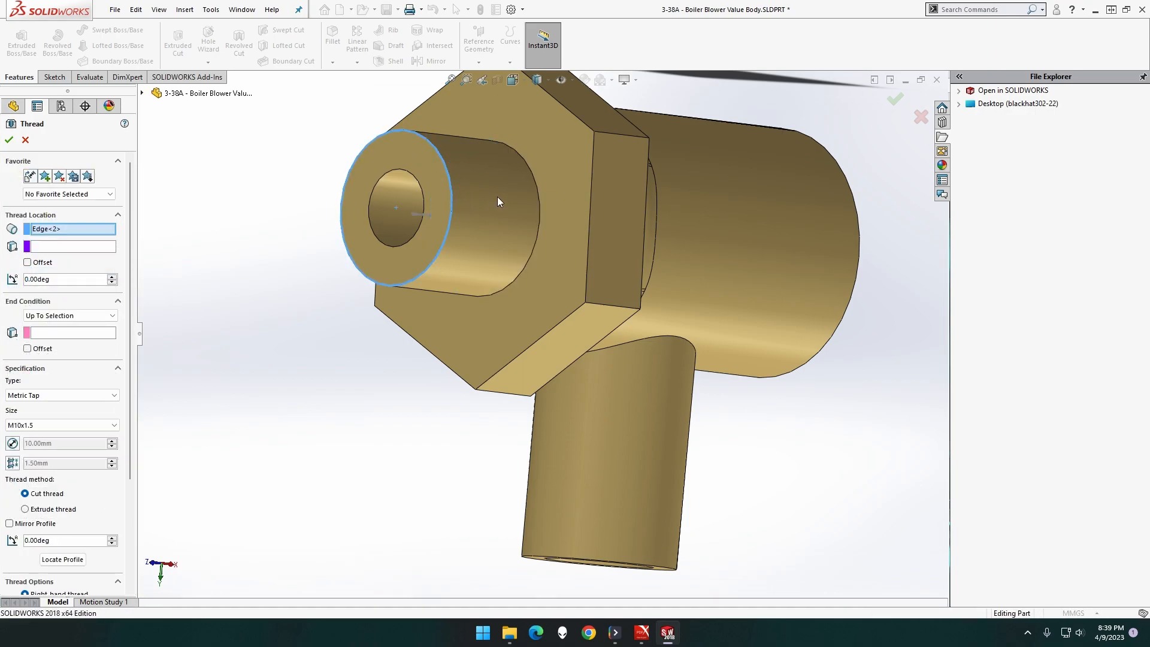
left_click(539, 198)
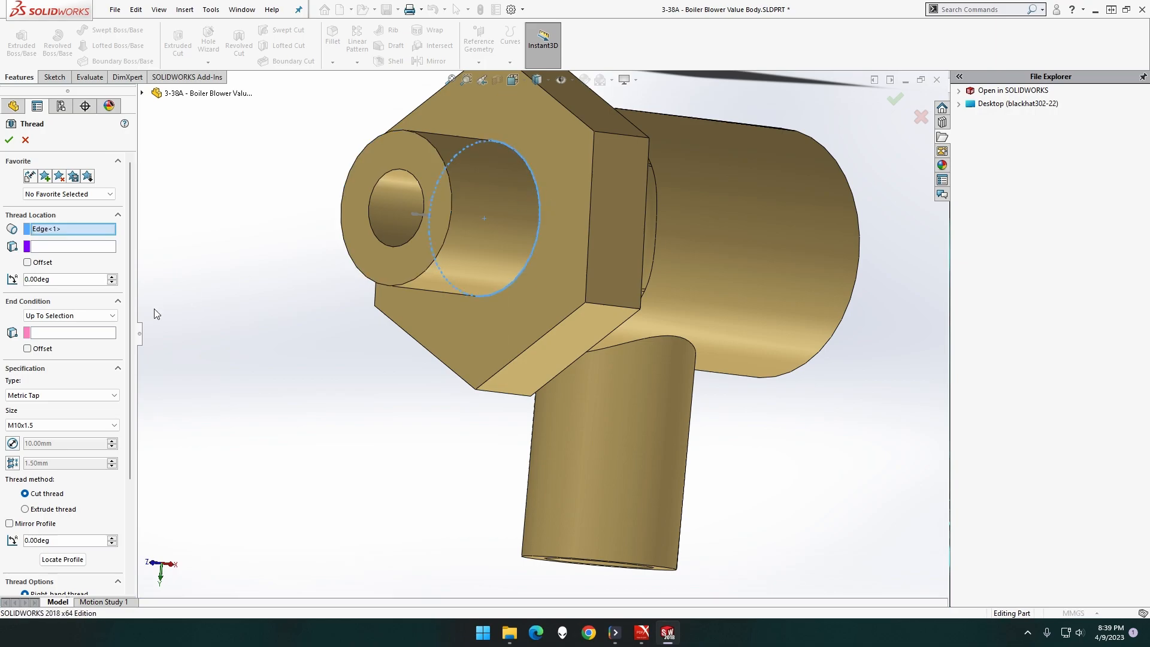
left_click(105, 334)
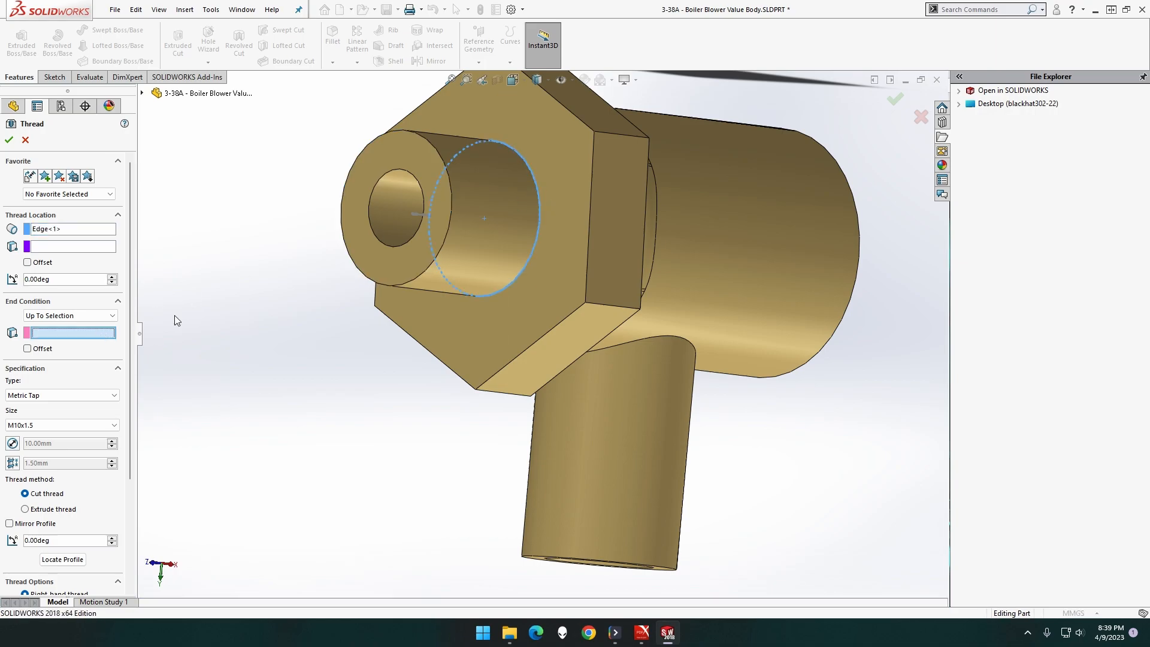
left_click(448, 222)
middle_click_drag(372, 240, 293, 242)
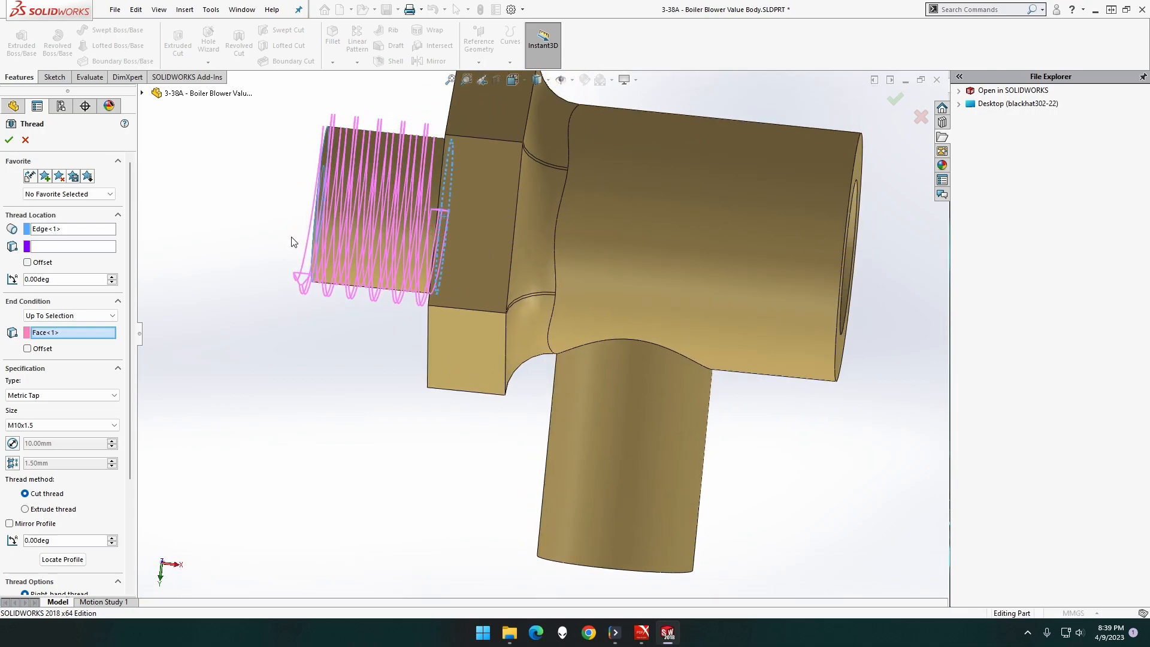
- Create the stub's thread with the Extrude thread method, trimmed with both the start face and the end face
left_click(70, 513)
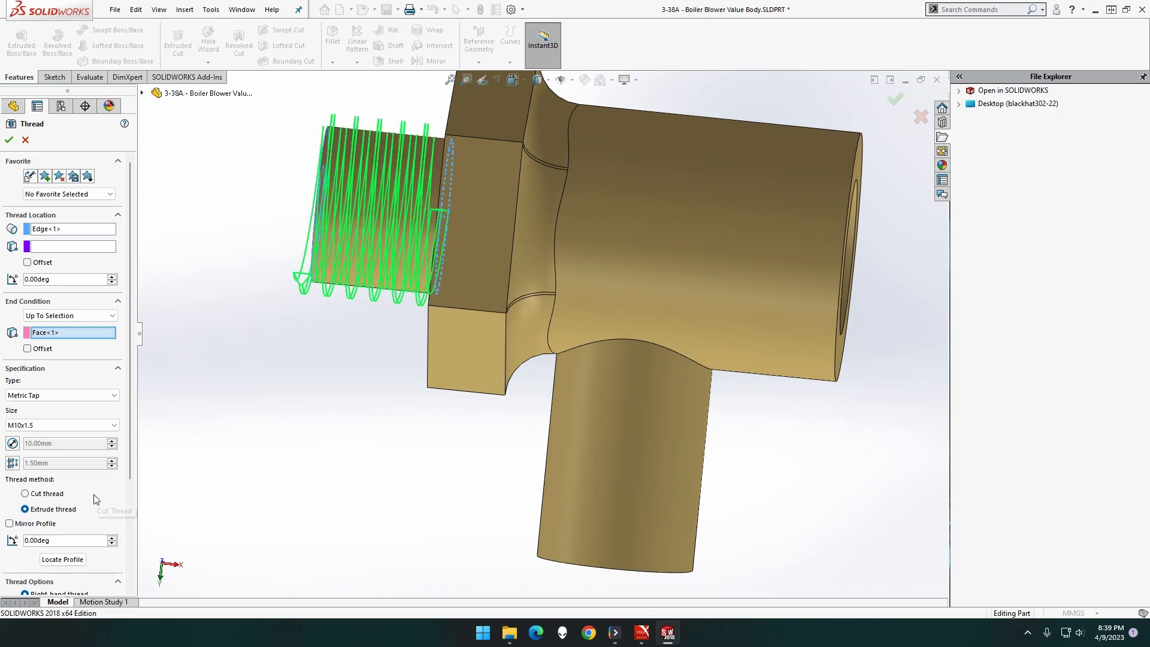
scroll(93, 499, "down", 5)
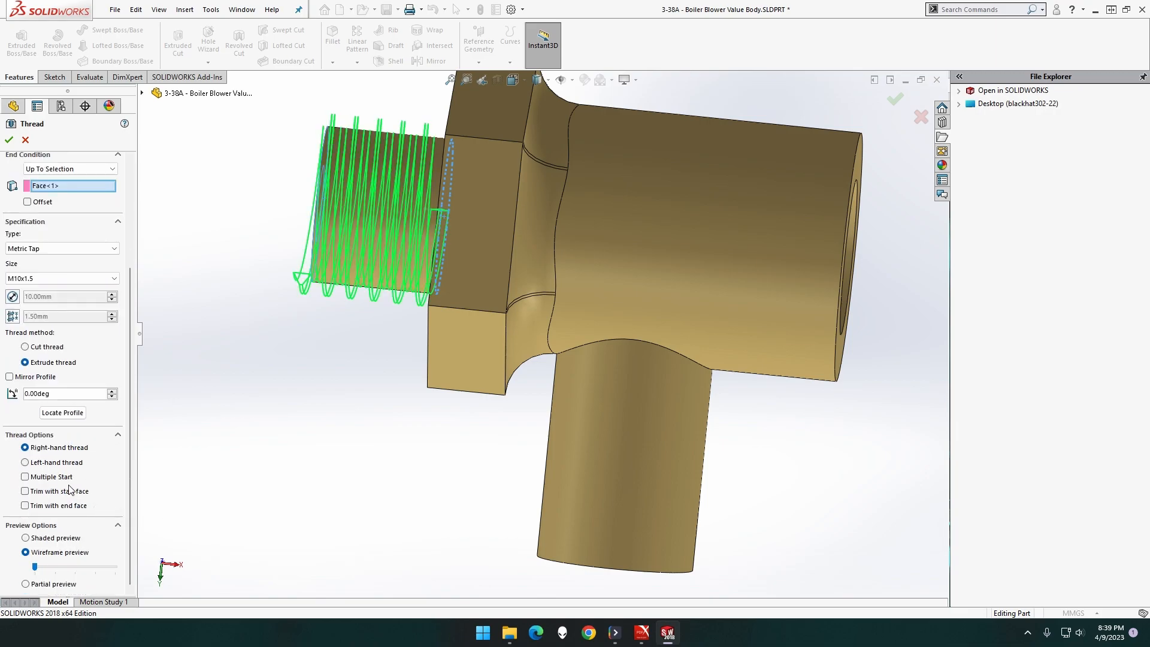
left_click(71, 492)
left_click(74, 506)
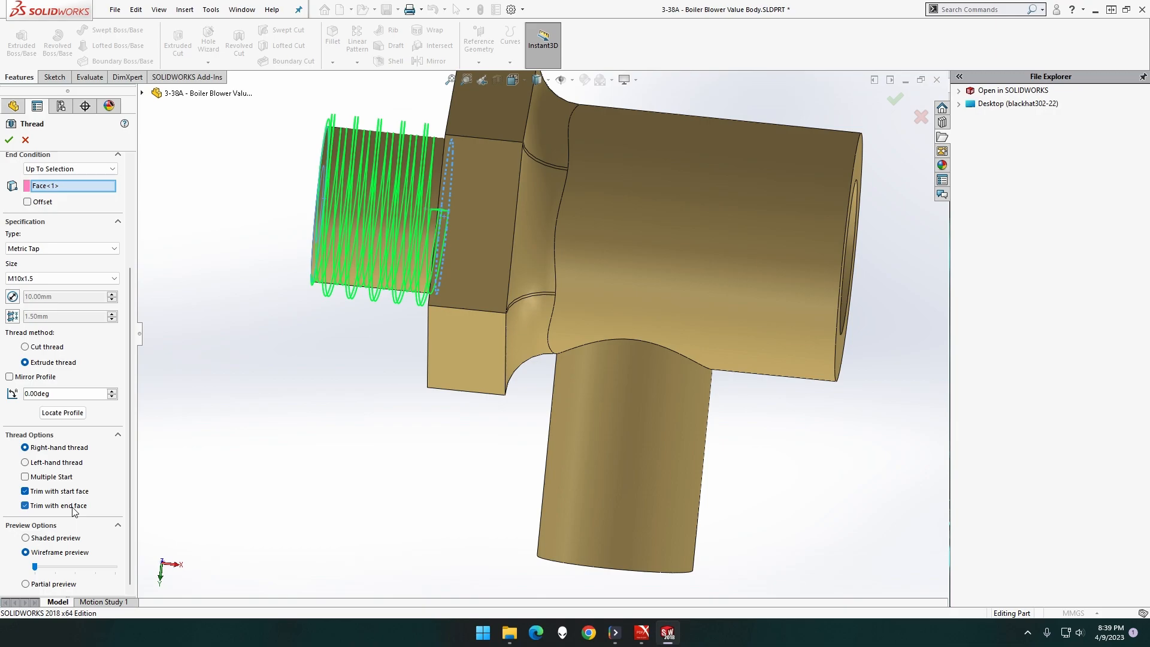
left_click(9, 139)
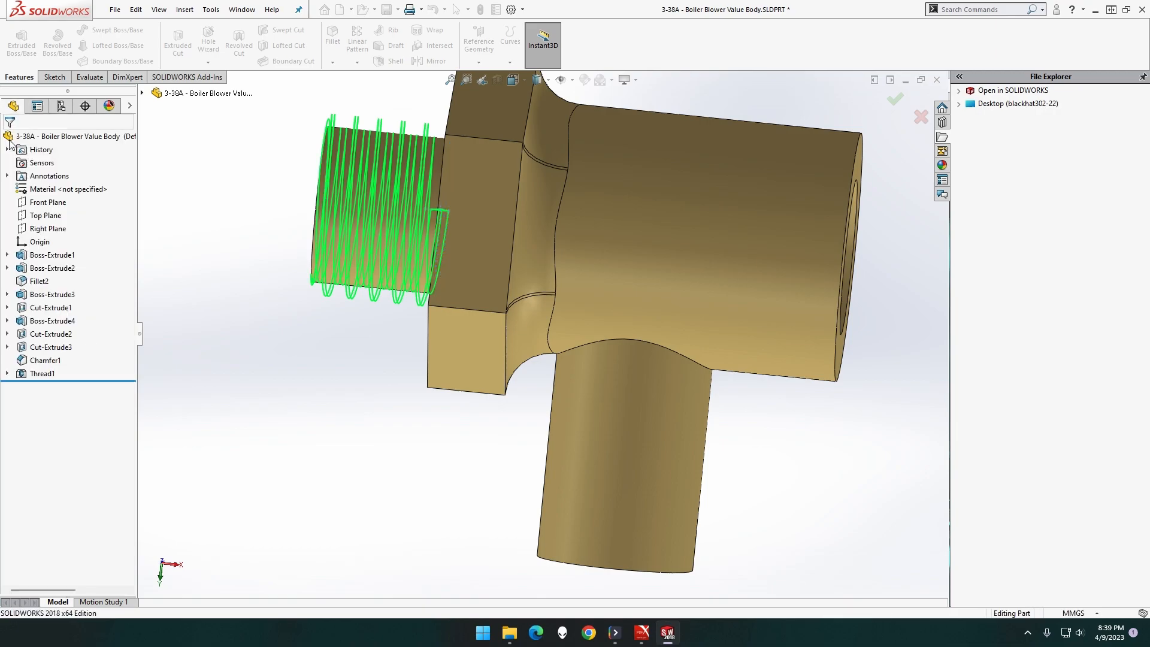
middle_click_drag(268, 193, 543, 214)
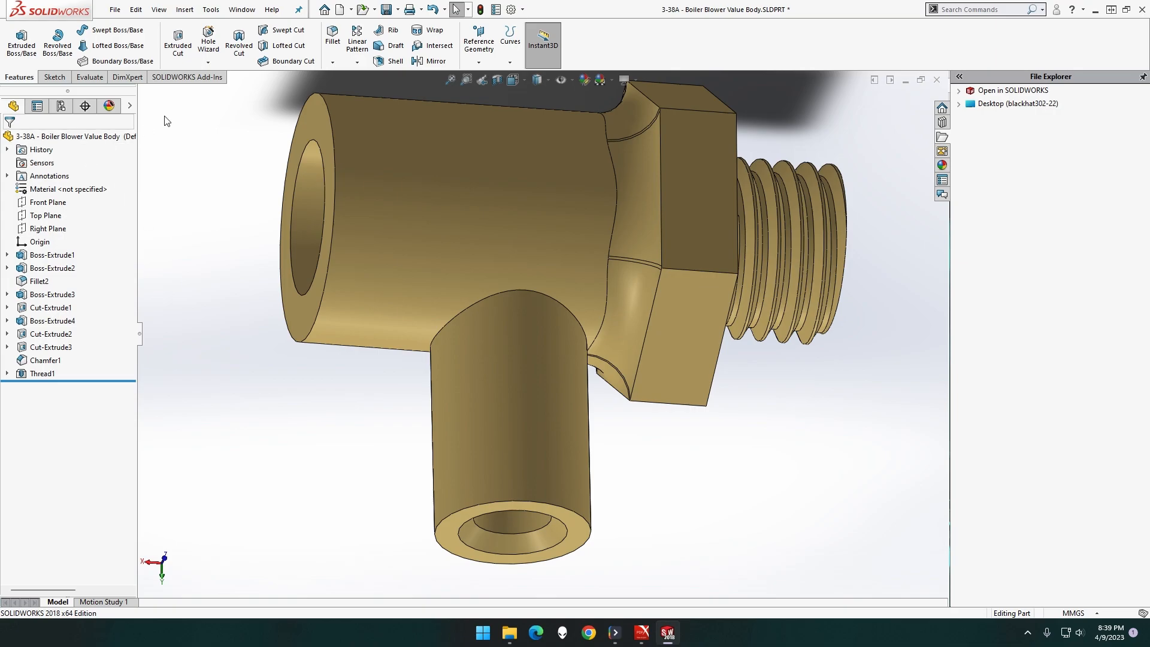
left_click(210, 63)
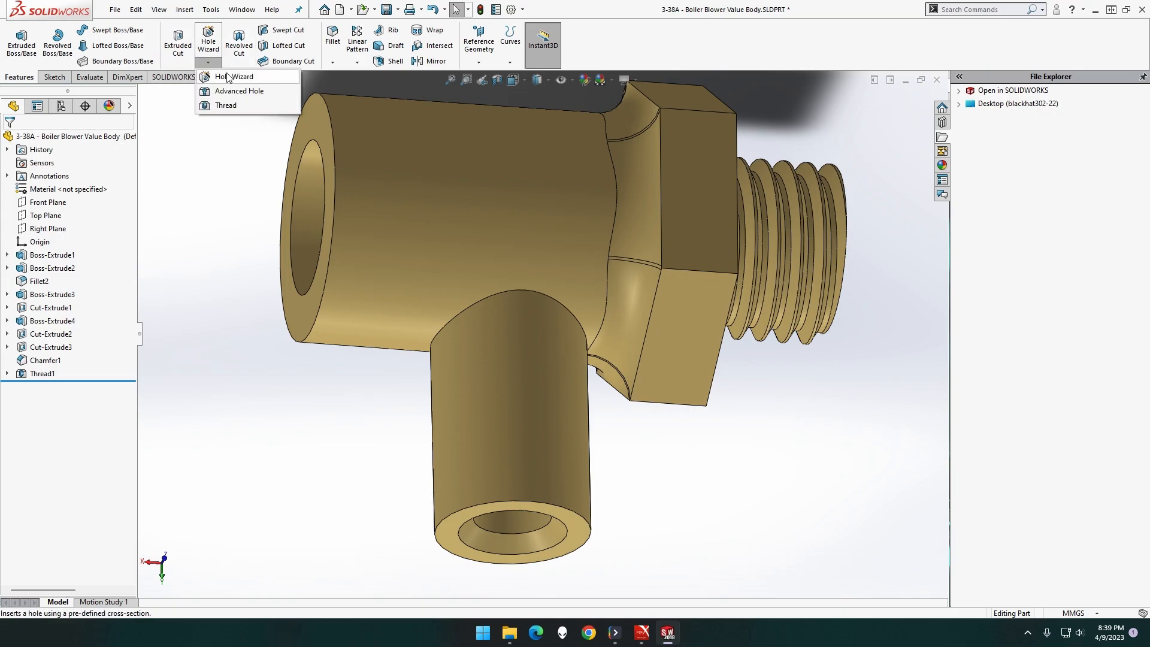
left_click(230, 106)
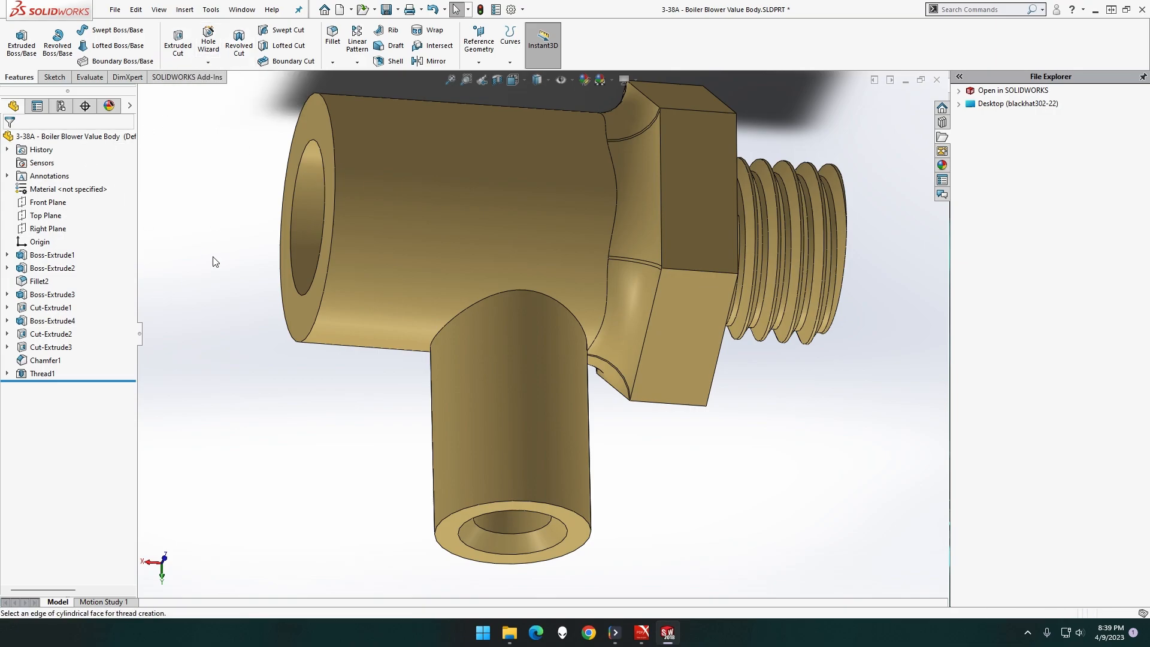
left_click(509, 292)
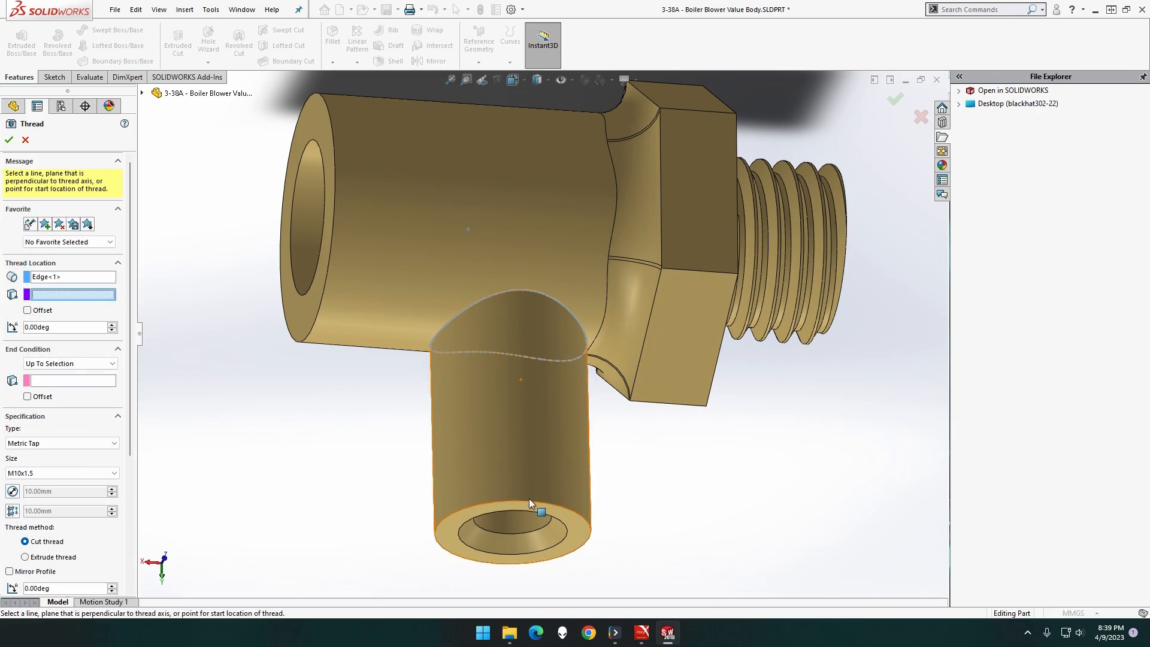
left_click(113, 385)
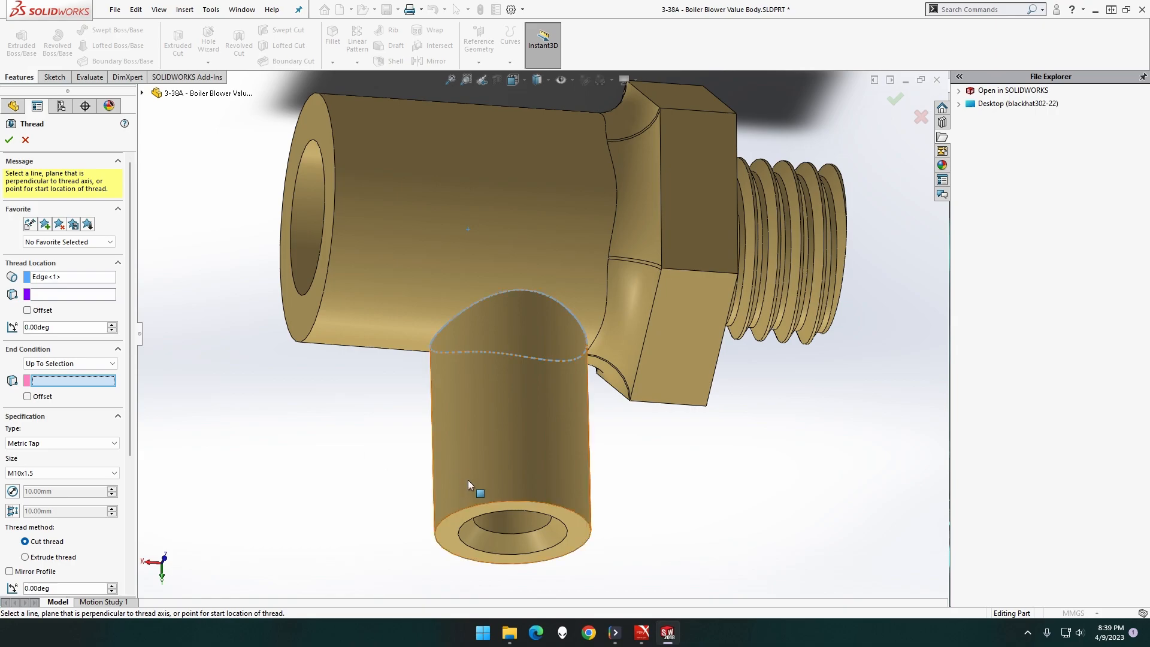
left_click(495, 504)
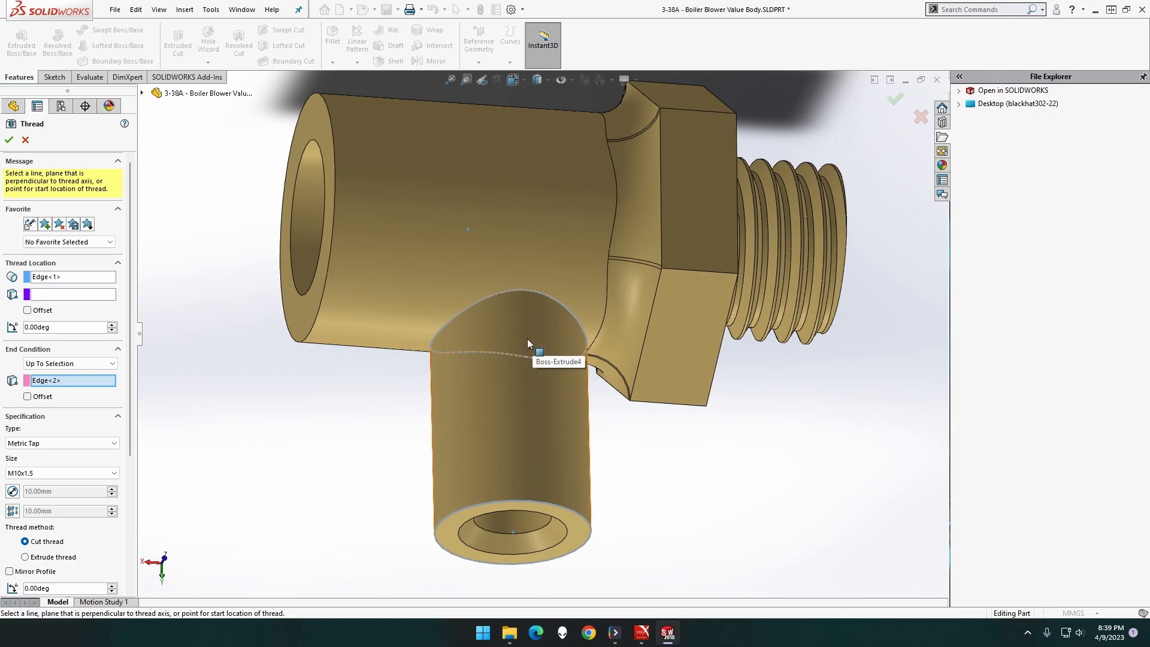
middle_click_drag(608, 406, 602, 443)
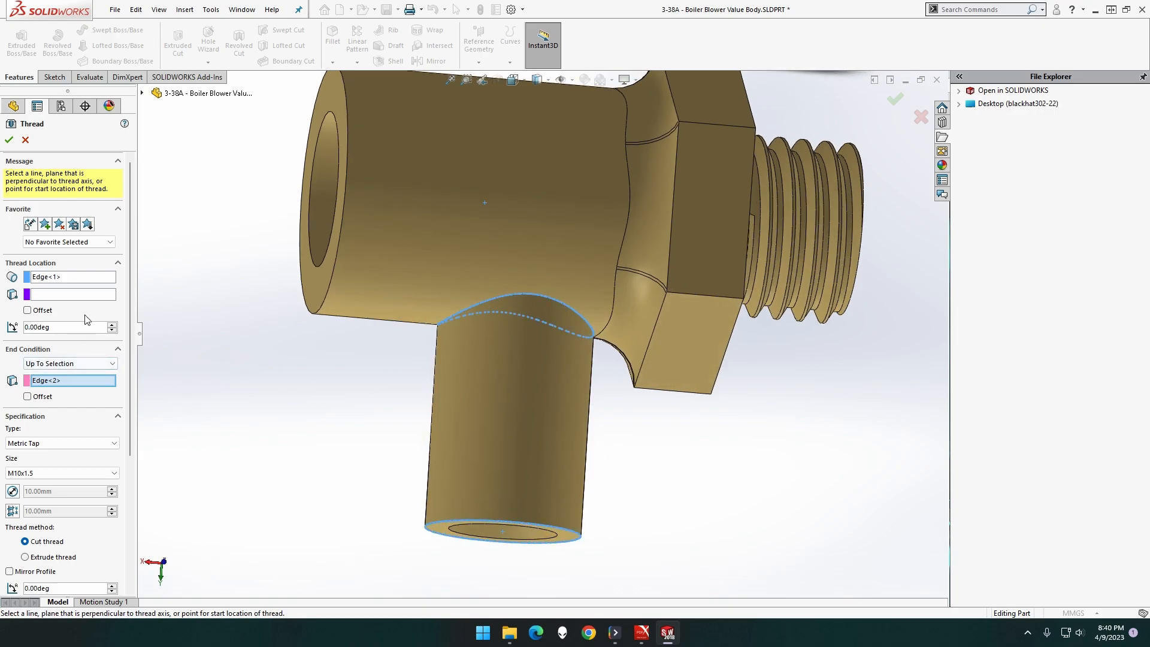
left_click(73, 364)
left_click(76, 365)
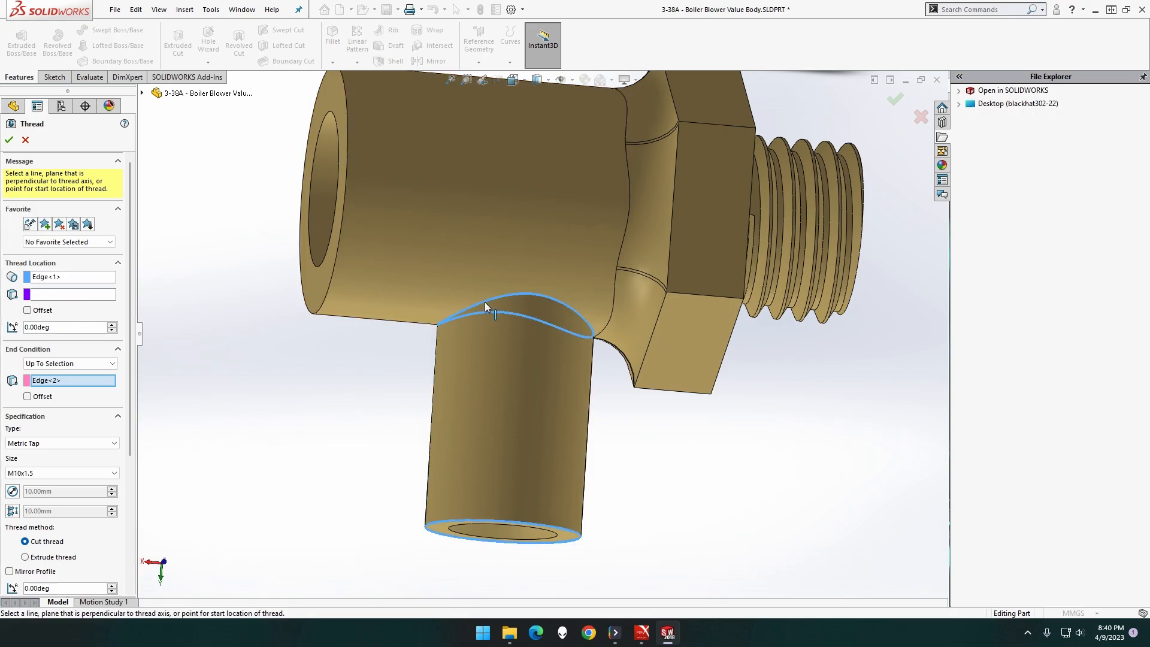
left_click(82, 277)
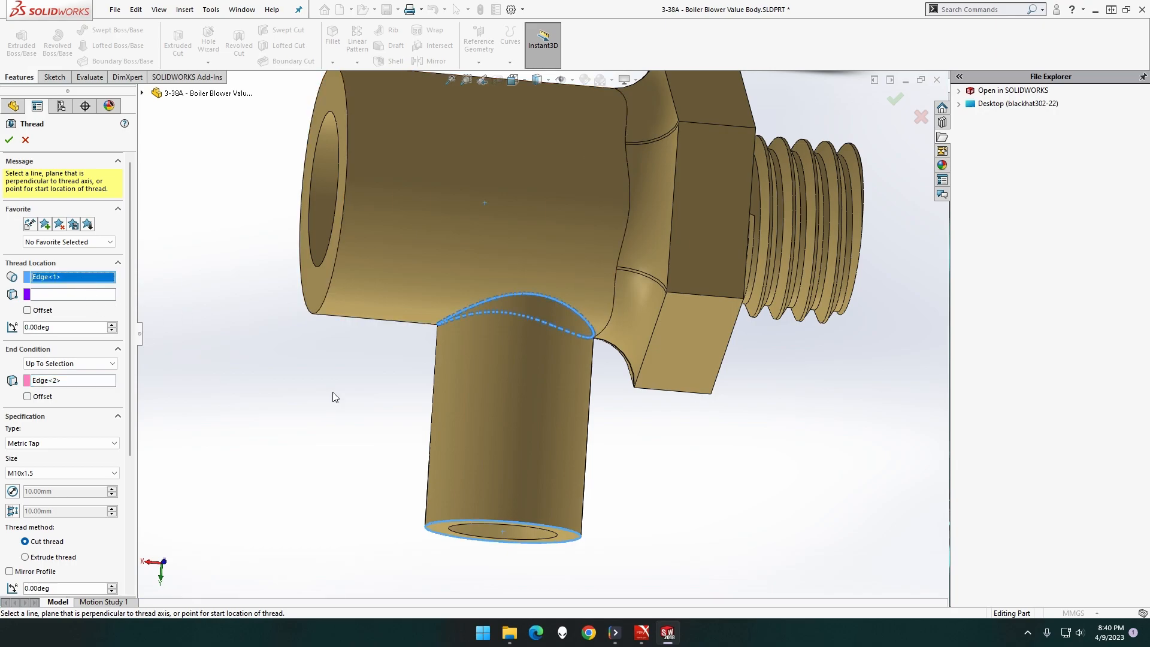
left_click(495, 520)
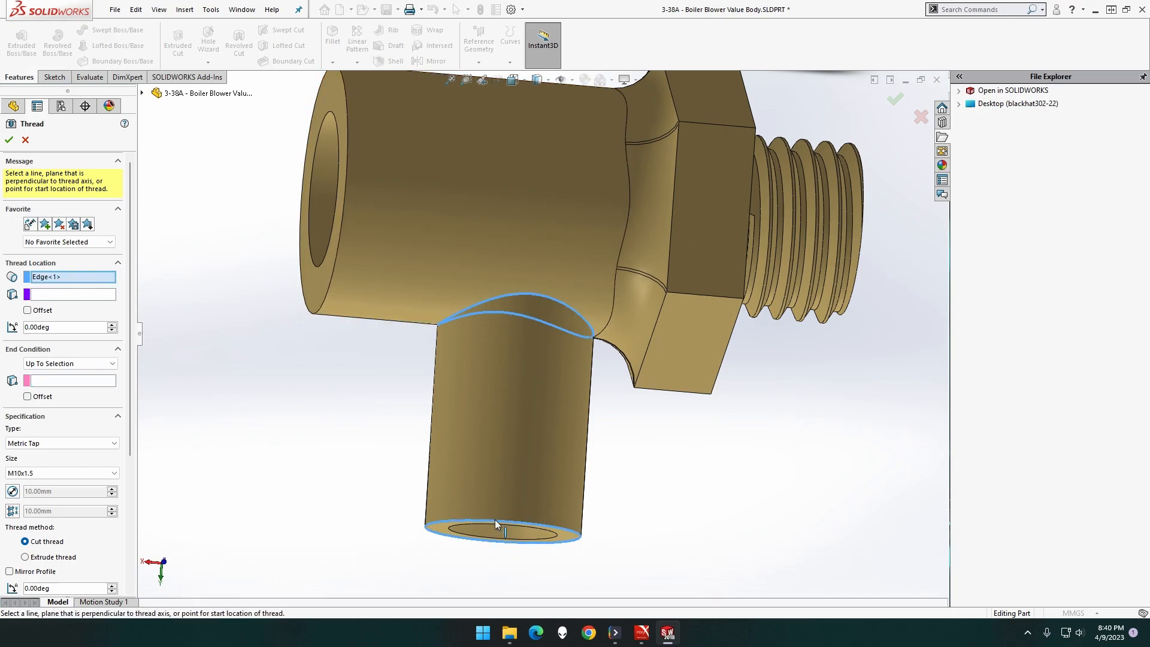
right_click(64, 280)
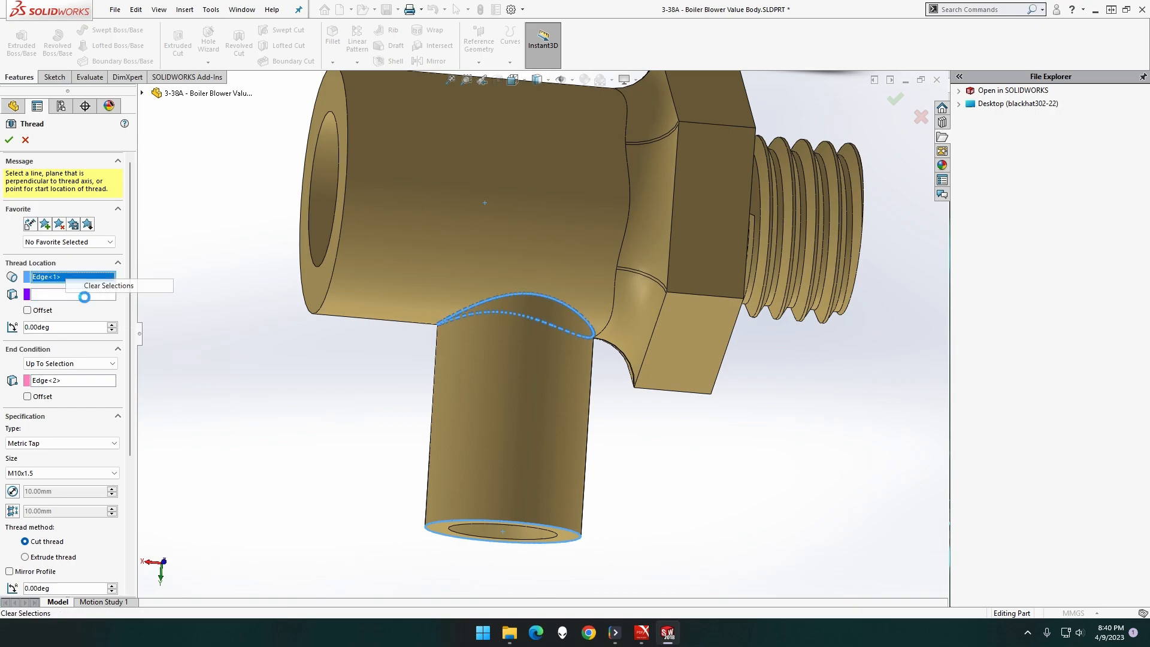
left_click(86, 286)
right_click(88, 373)
left_click(108, 381)
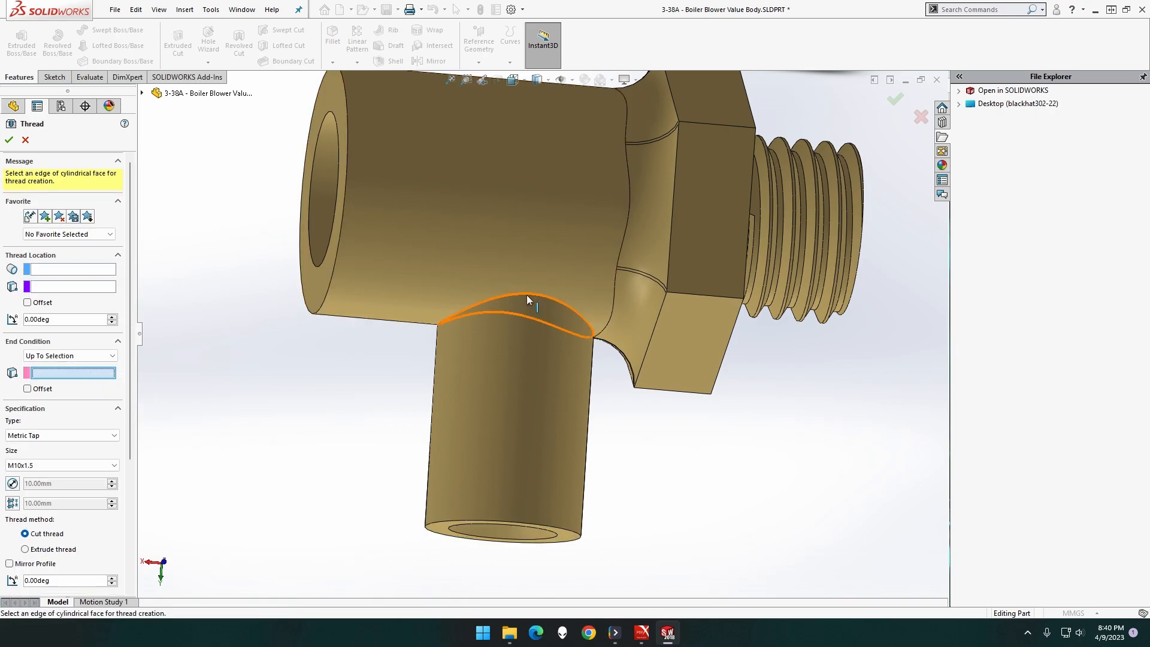
left_click(507, 297)
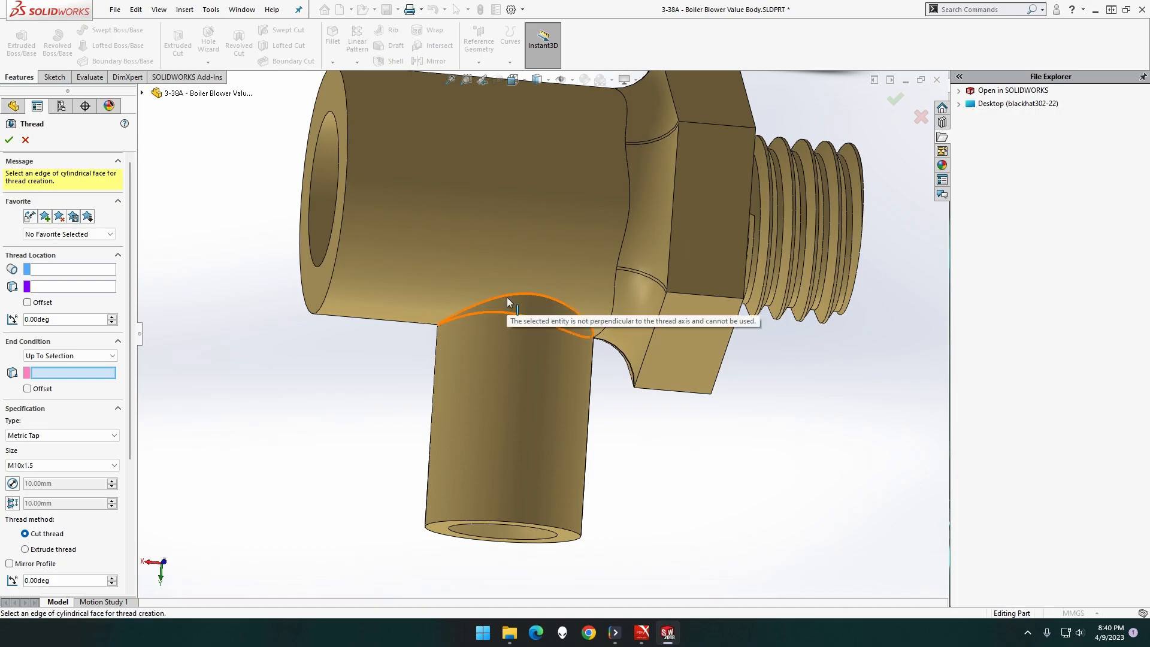
left_click(72, 271)
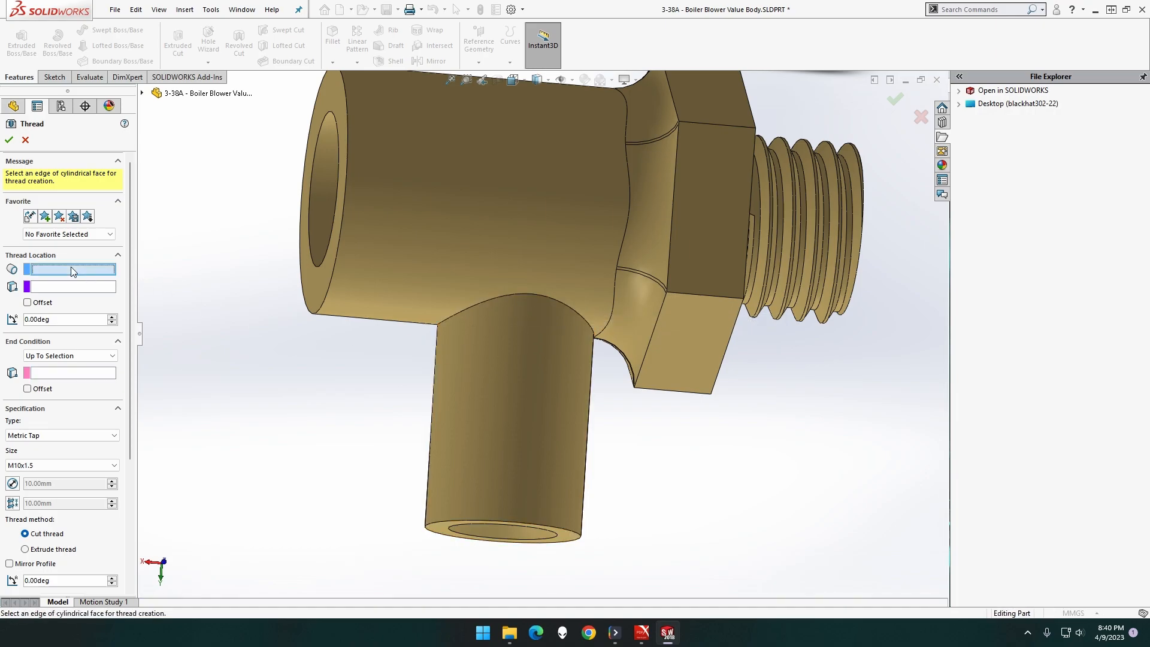
left_click(489, 523)
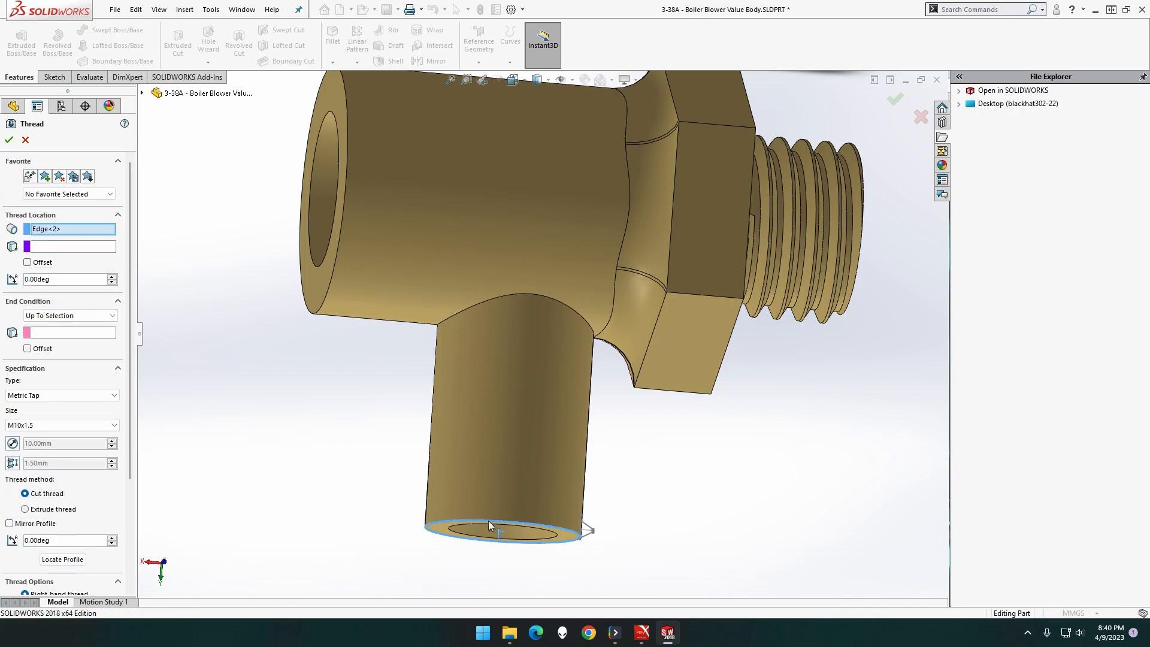
left_click(97, 333)
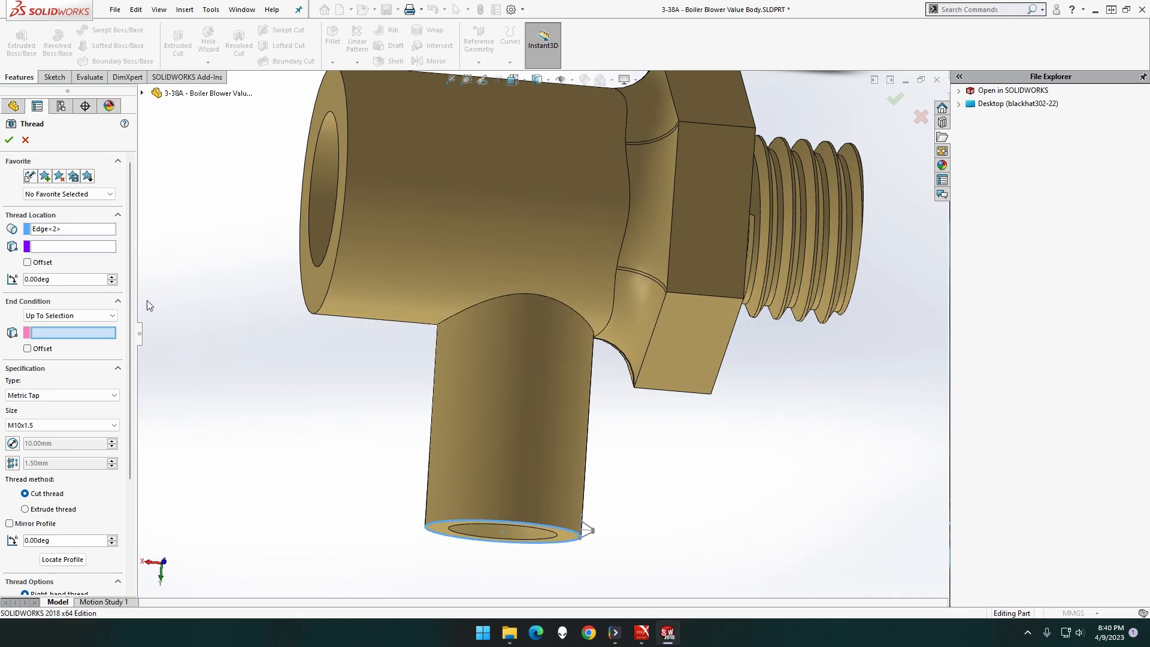
left_click(77, 234)
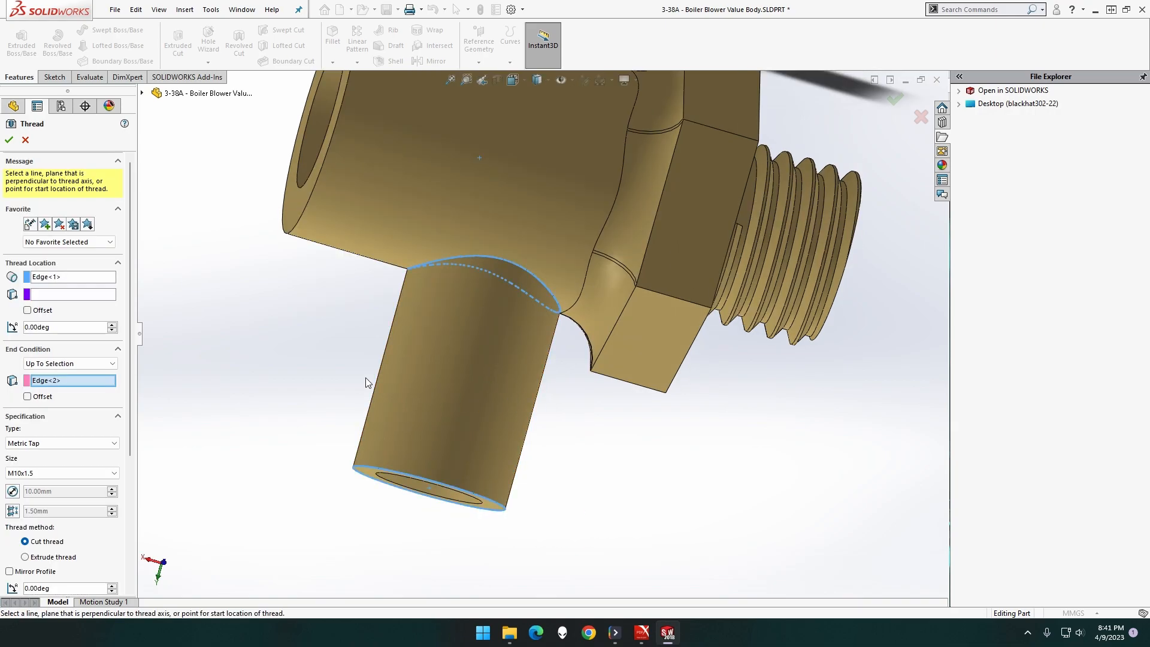
middle_click_drag(385, 513, 412, 470)
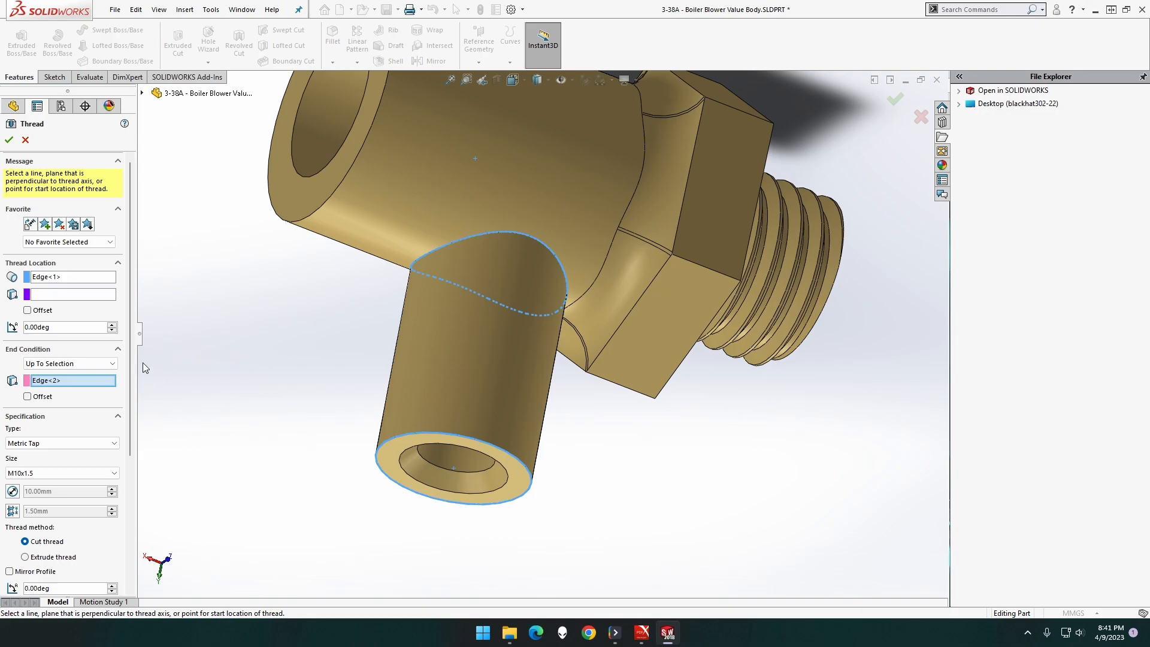
left_click(25, 142)
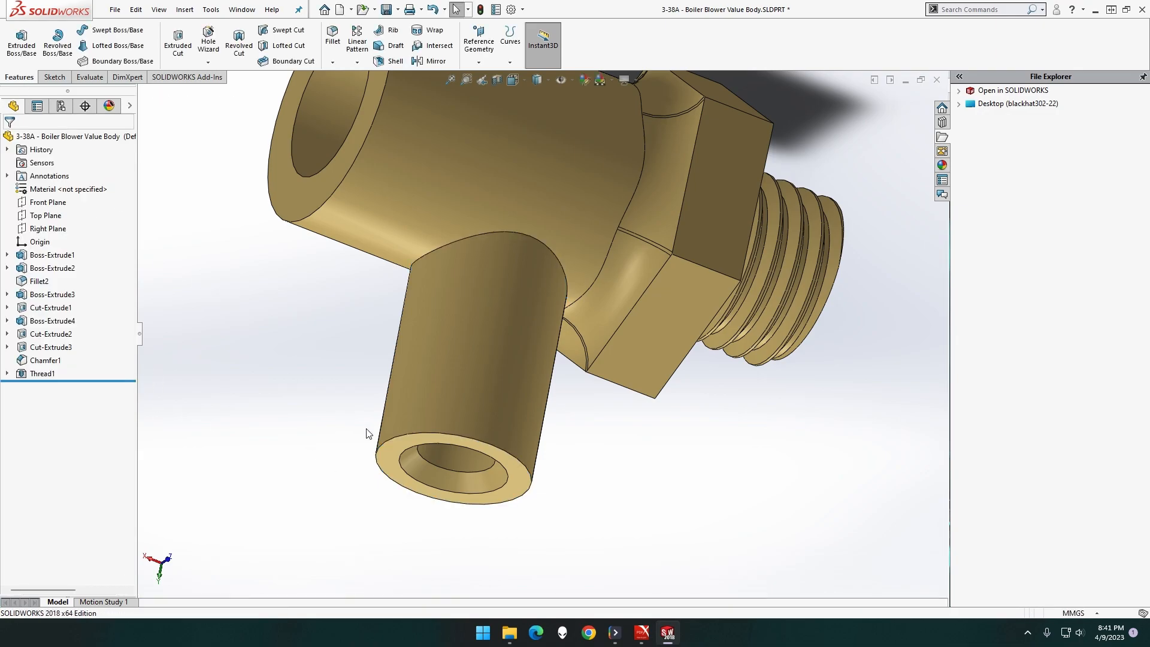
- Open a sketch on the side boss's end face and draw a circle of about 0.4 mm radius centred on the boss
right_click(390, 452)
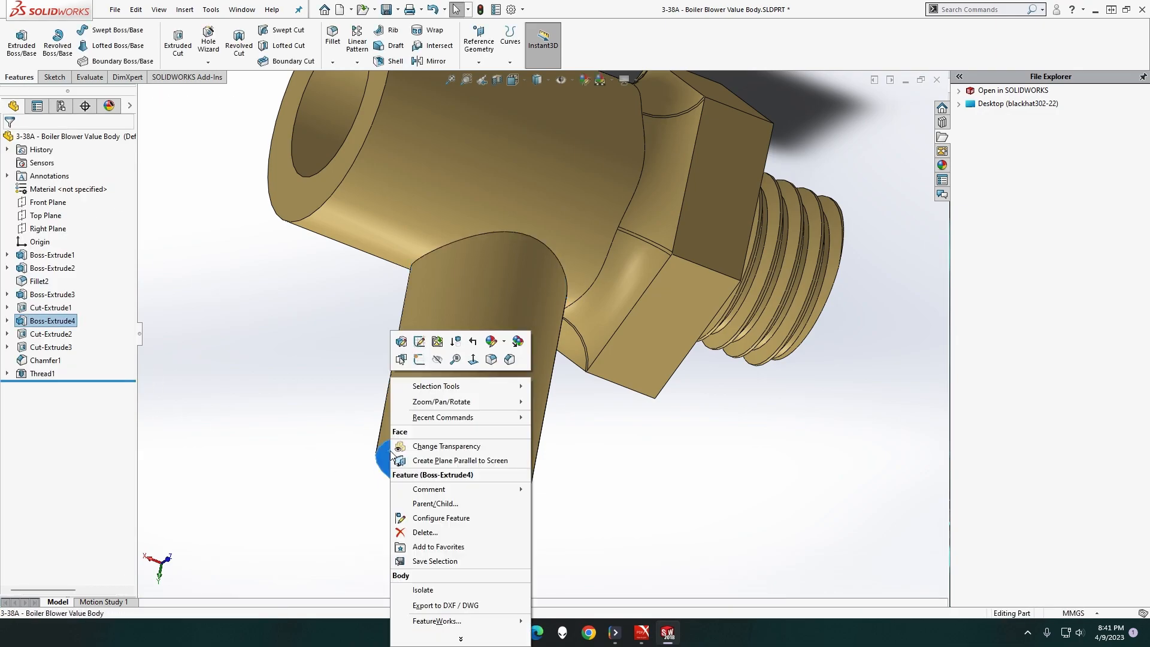
left_click(473, 359)
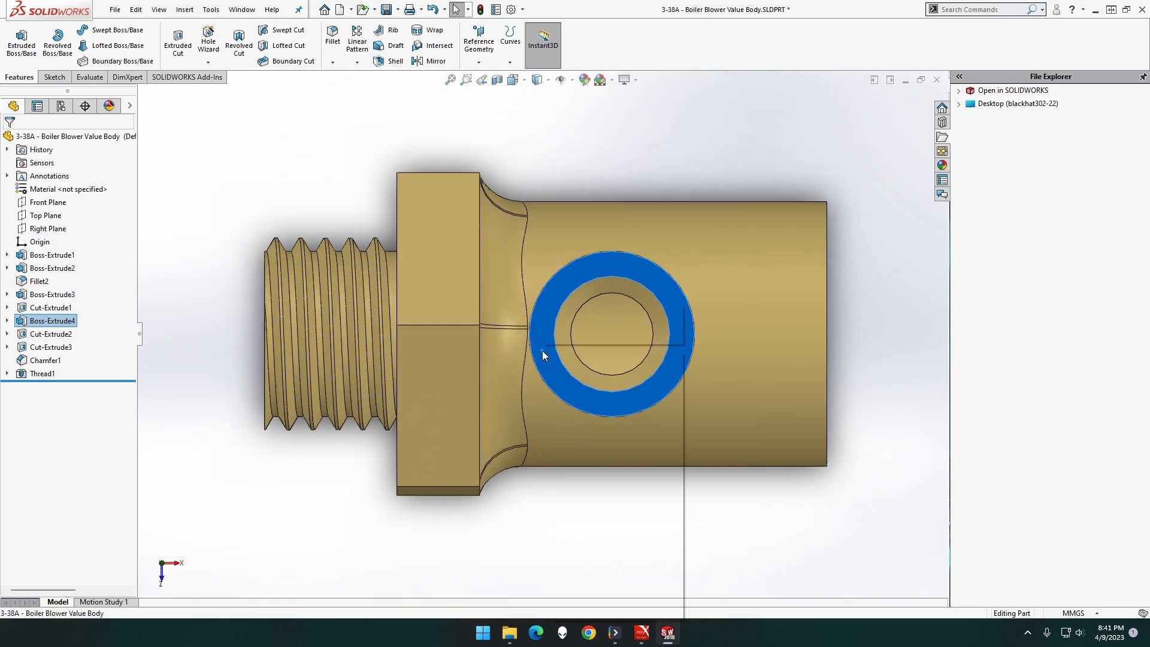
right_click(542, 351)
left_click(571, 334)
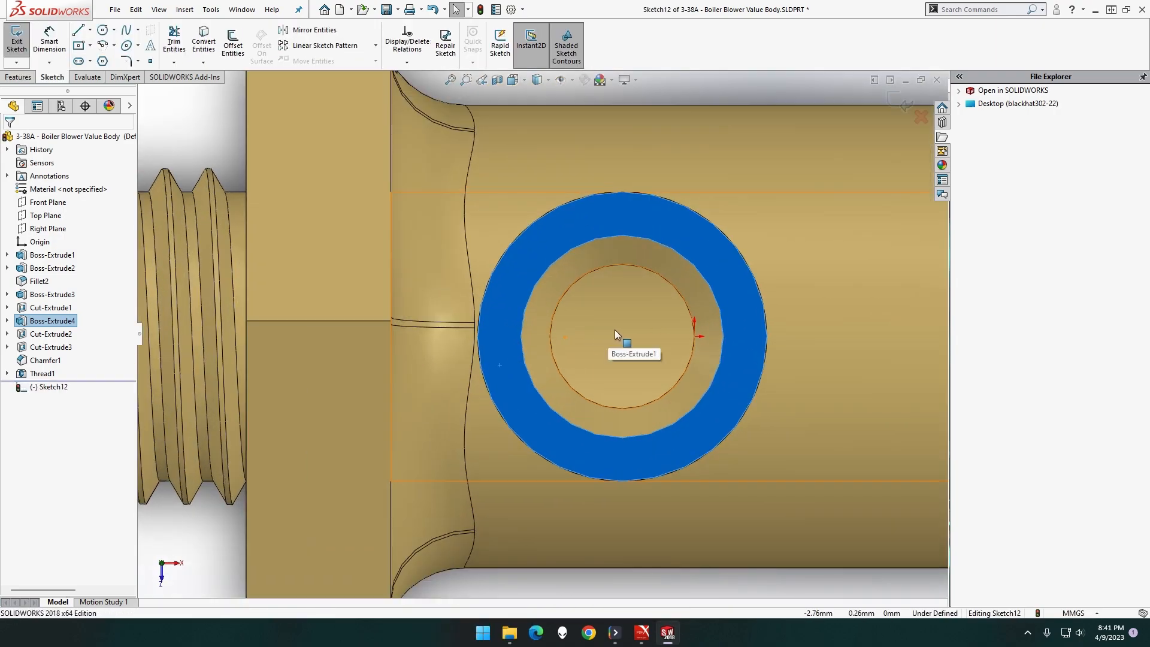
left_click(173, 108)
left_click(103, 30)
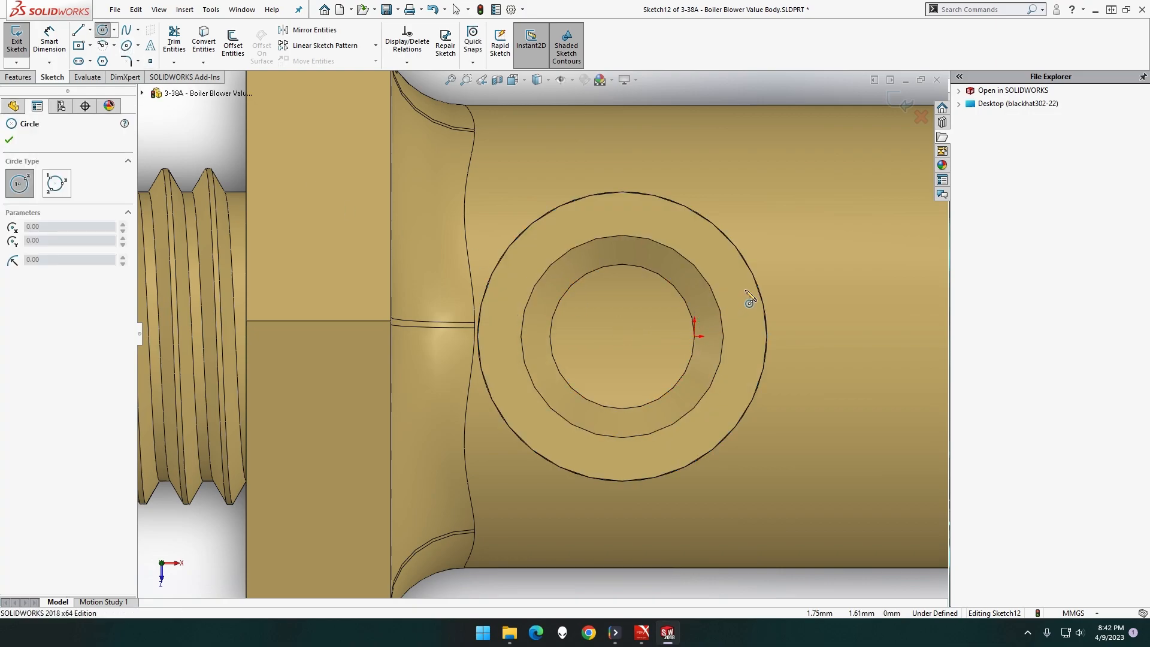
mouse_move(760, 295)
left_click(622, 337)
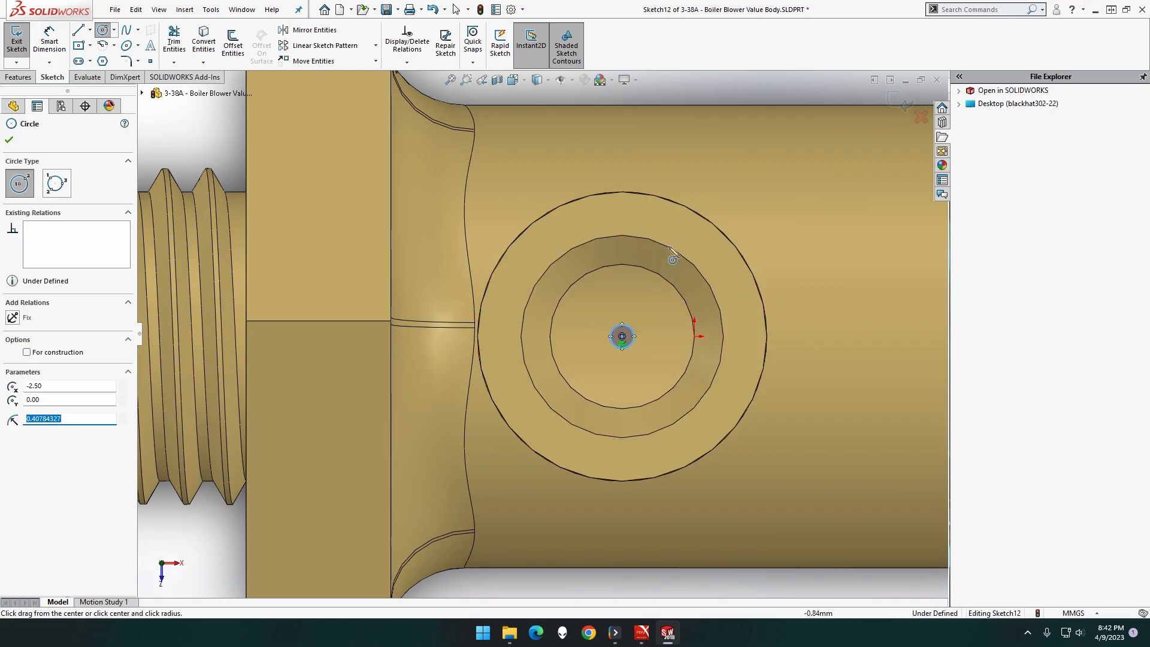
- Set the diameter of the small circle centred on the side boss to 9.95 mm
left_click(64, 49)
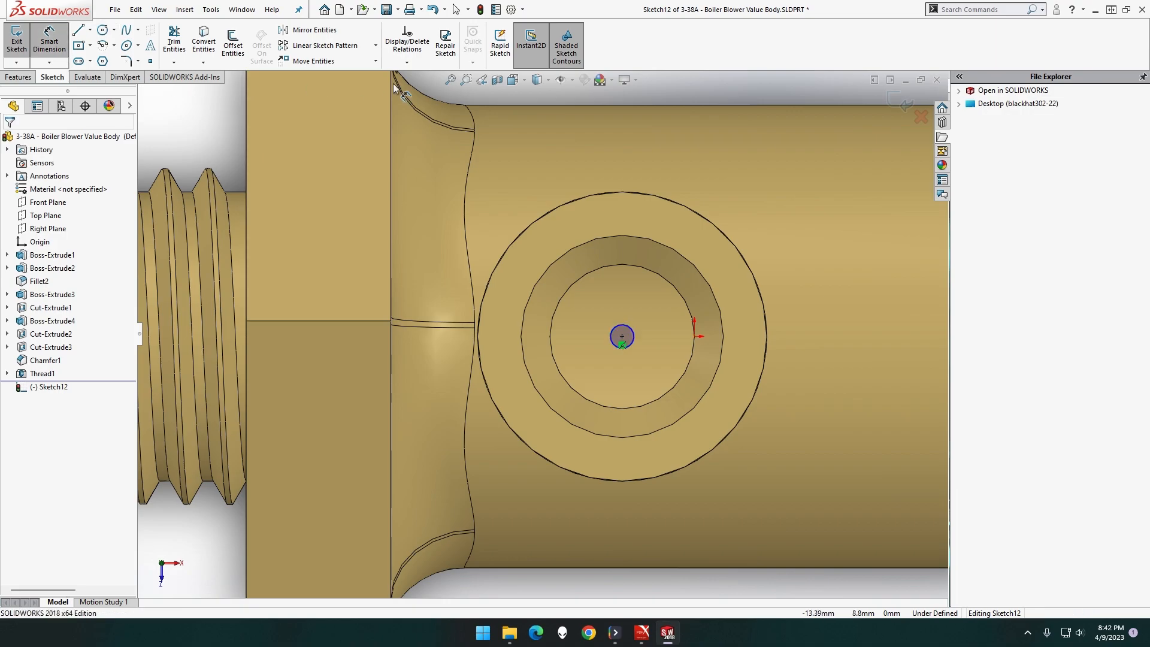
left_click(640, 193)
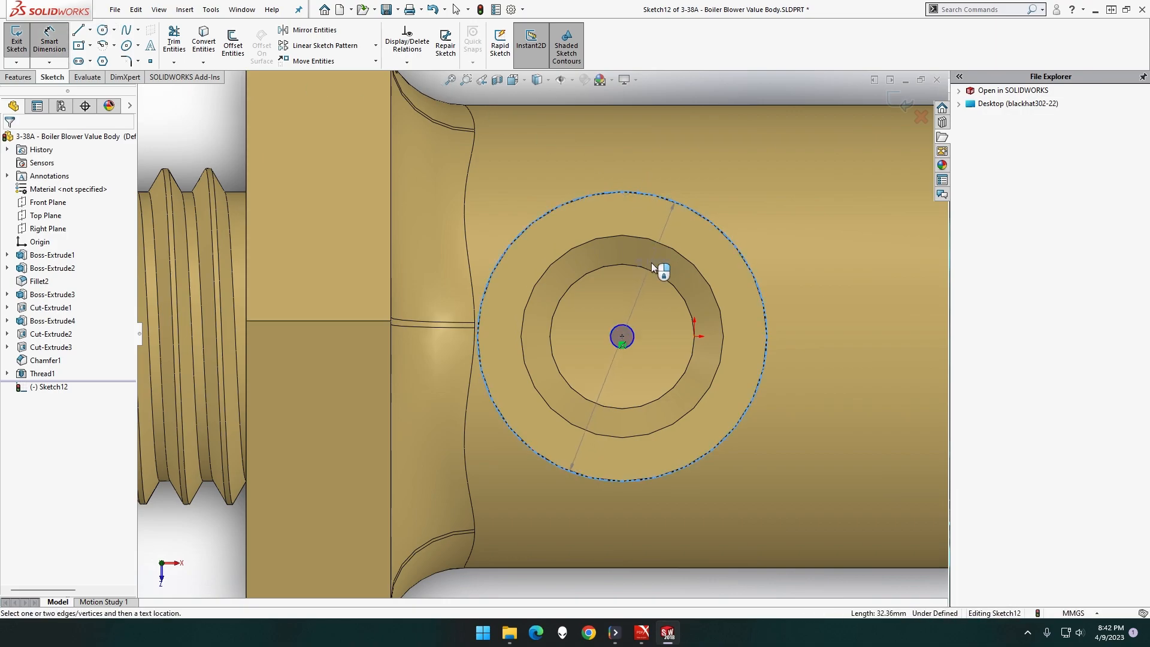
left_click(627, 329)
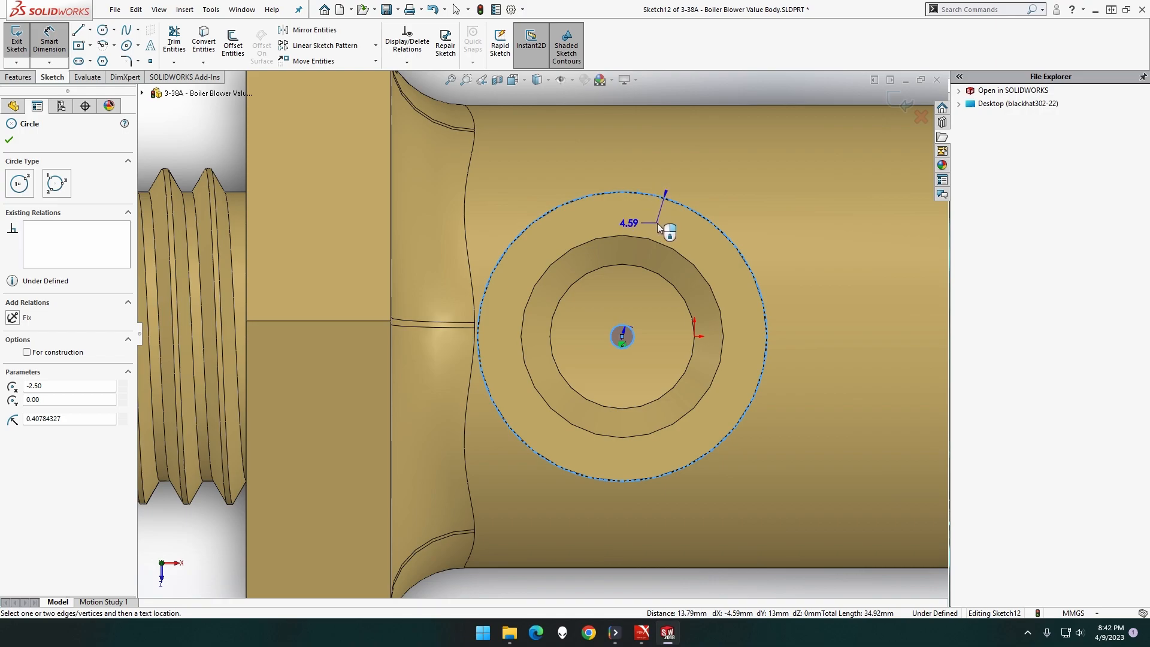
key("Escape")
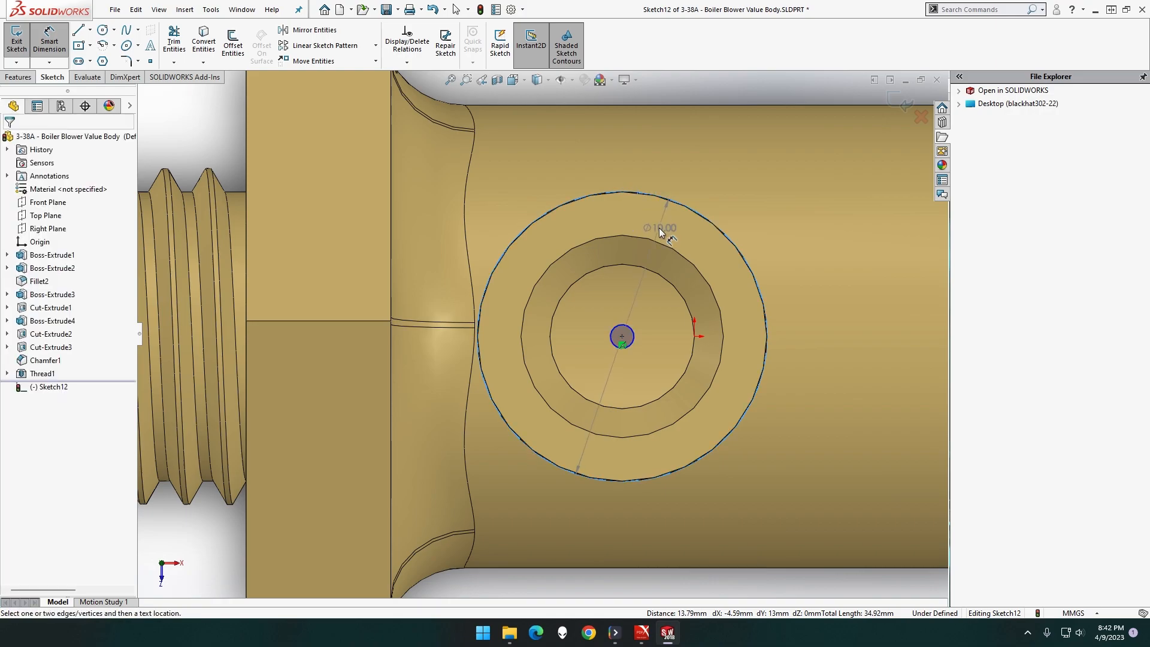
left_click(634, 346)
left_click(800, 225)
type("9.9")
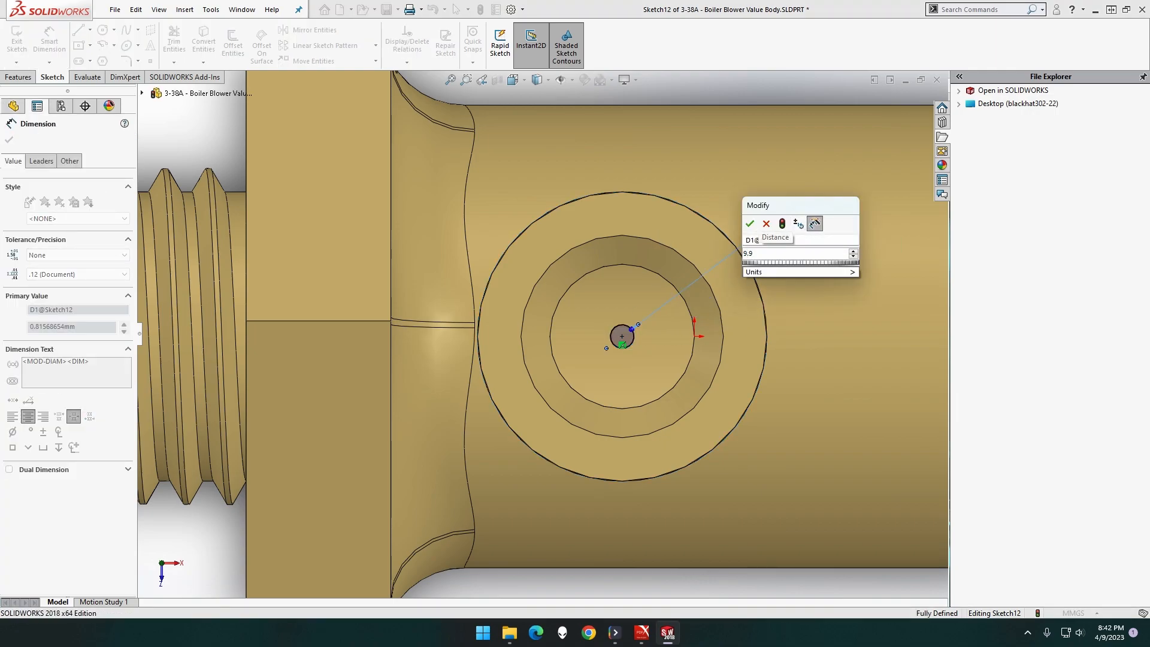
type("5")
key("Return")
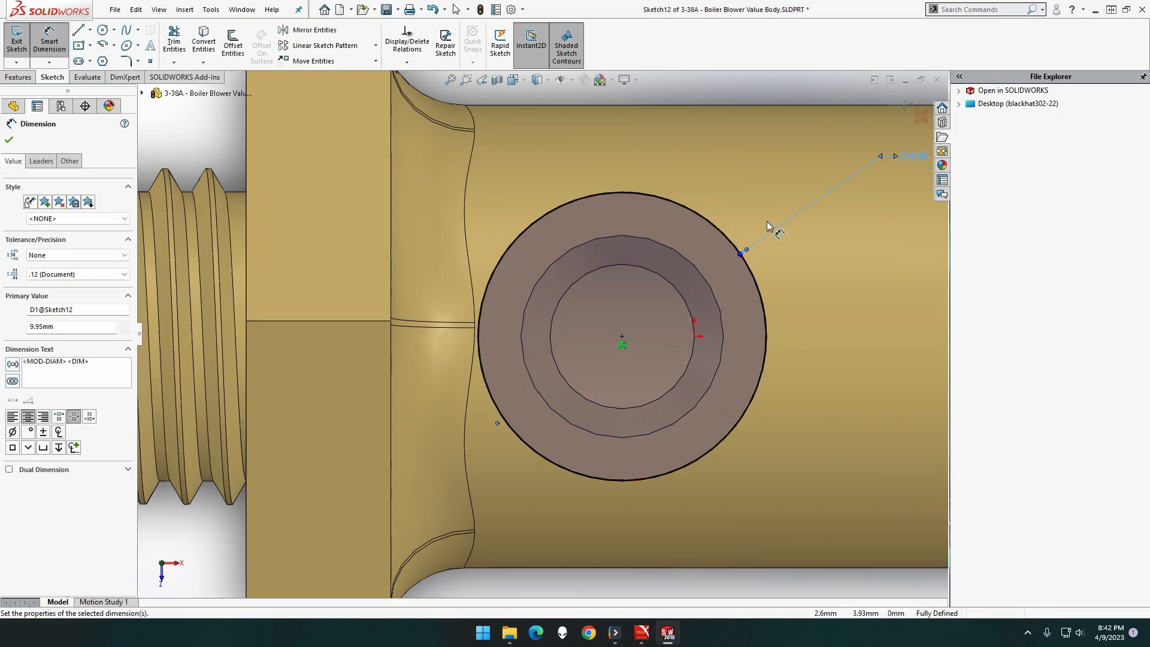
mouse_move(479, 170)
middle_mouse_down()
mouse_move(448, 199)
mouse_move(488, 171)
middle_mouse_up()
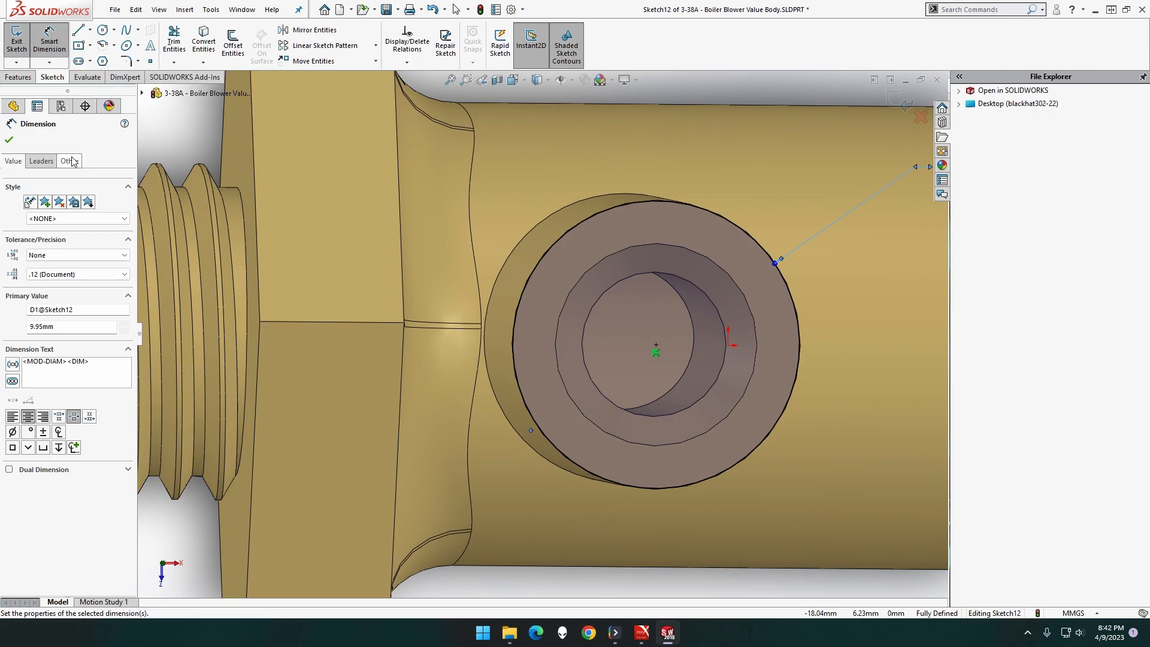
left_click(10, 141)
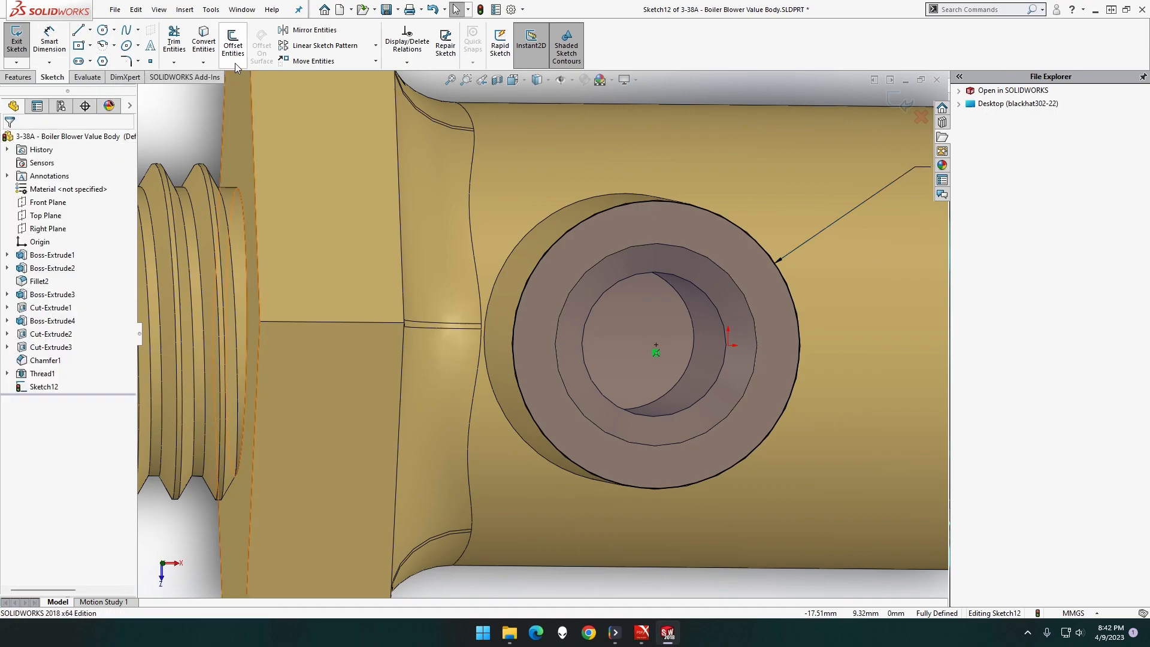
- Draw a second circle of about 6 mm radius from the same centre and set its diameter to 10 mm
left_click(103, 30)
left_click(657, 346)
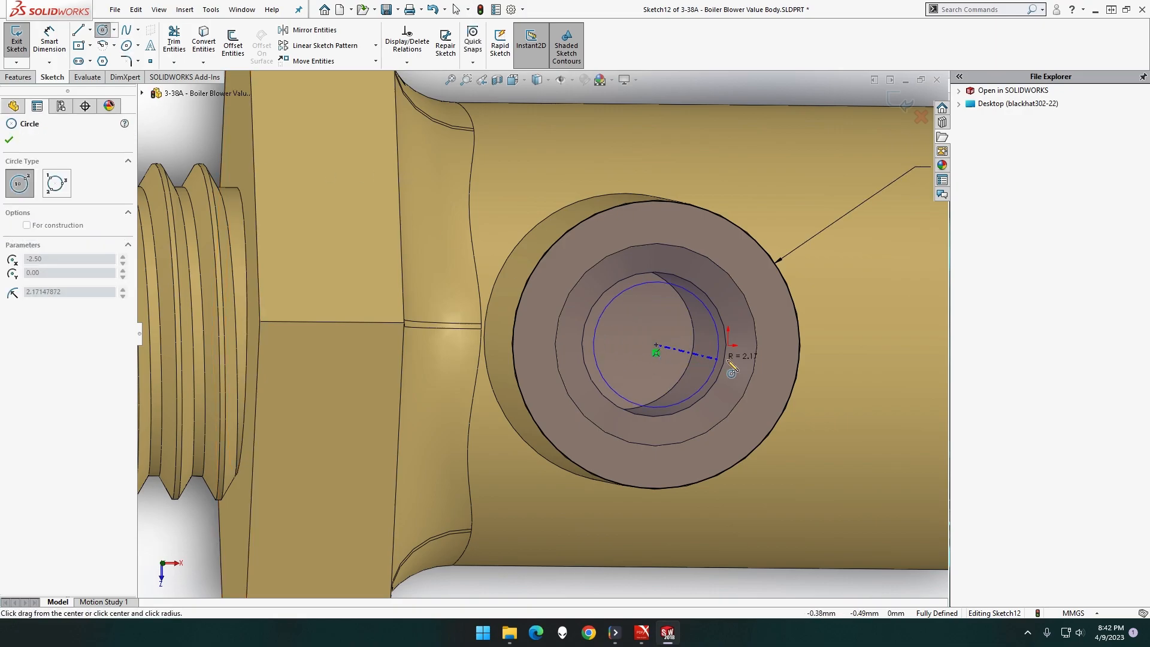
left_click(822, 385)
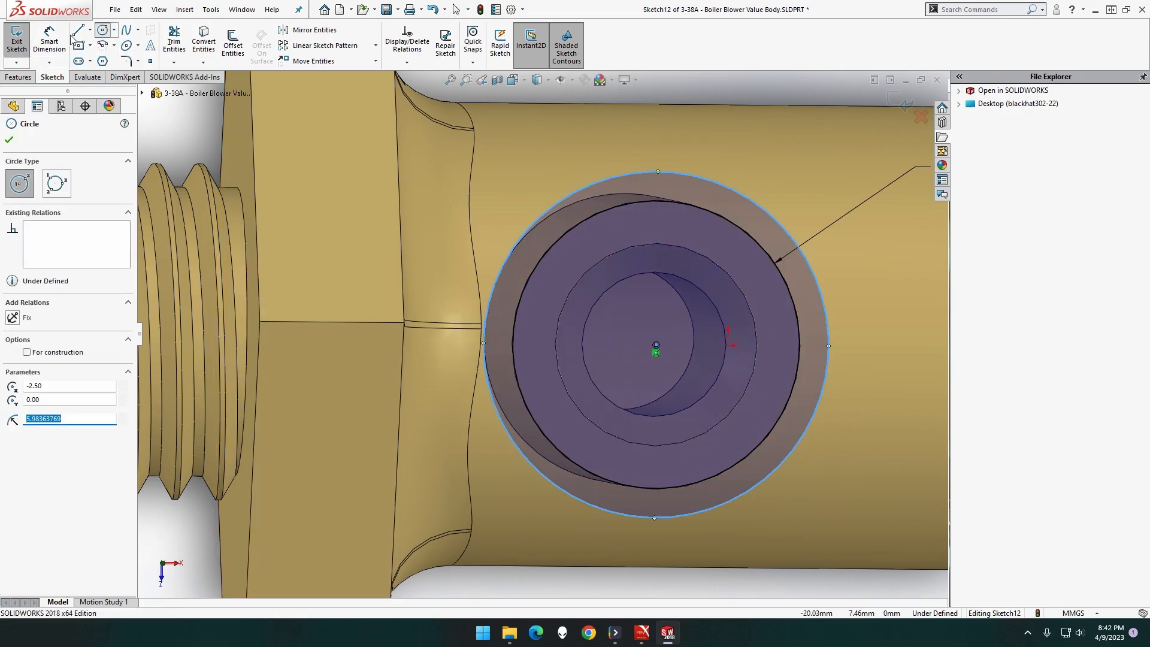
left_click(50, 42)
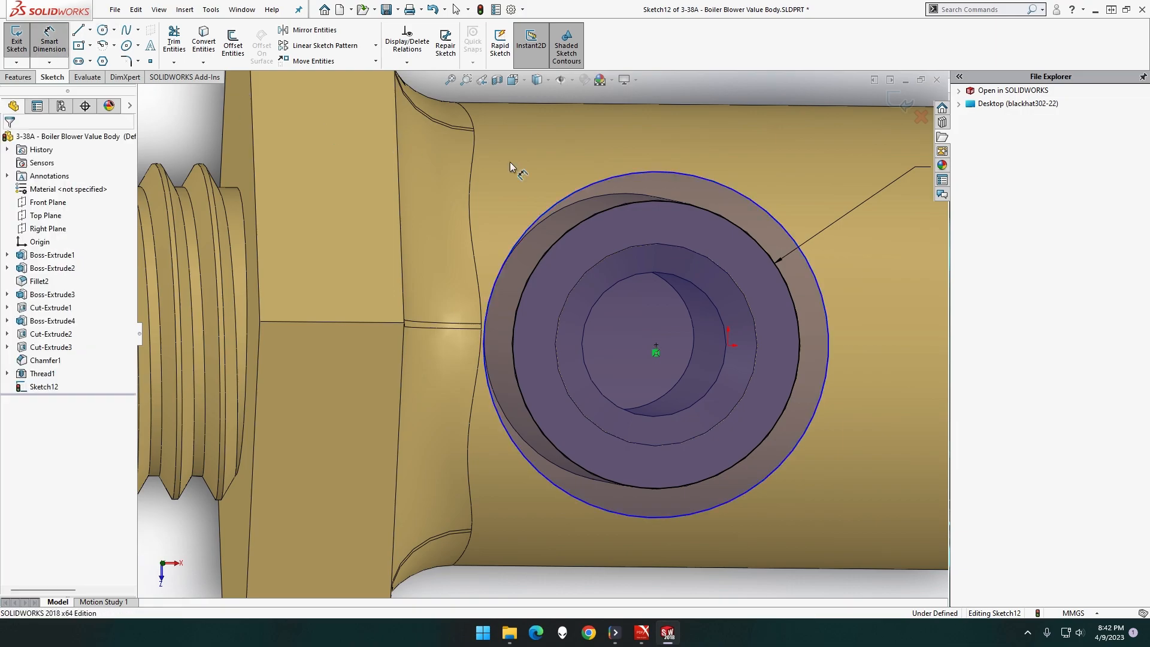
left_click(588, 185)
left_click(368, 152)
type("10")
key("Return")
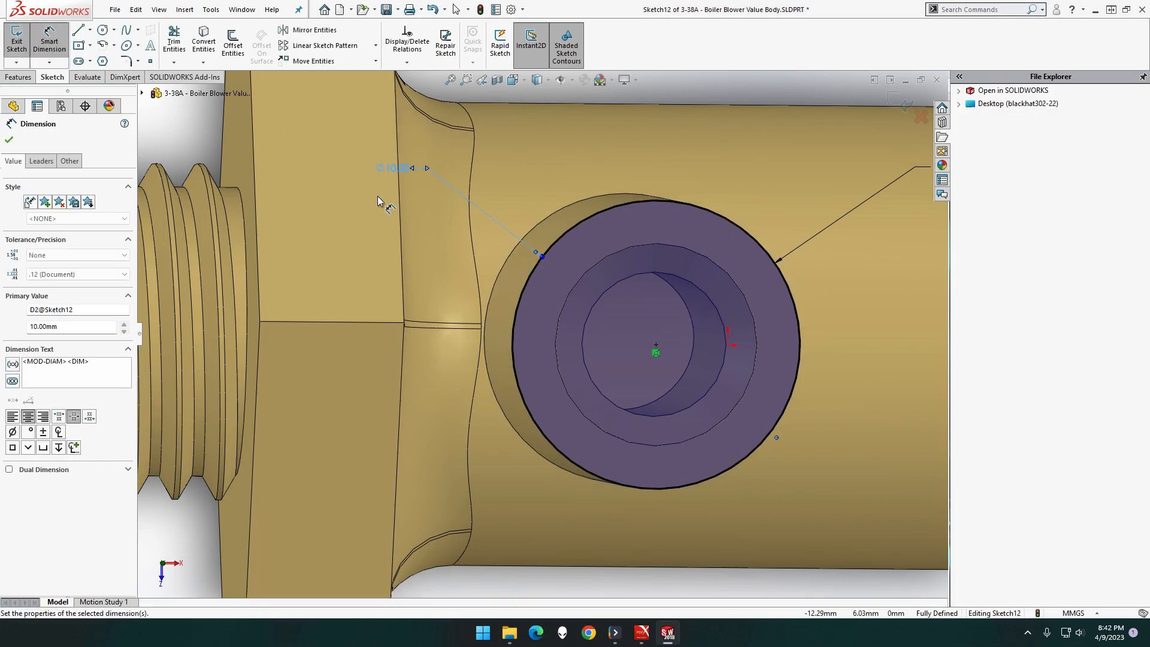
- Cut-extrude the thin ring between the two circles 13 mm blind along the side boss
middle_click_drag(469, 249, 476, 298)
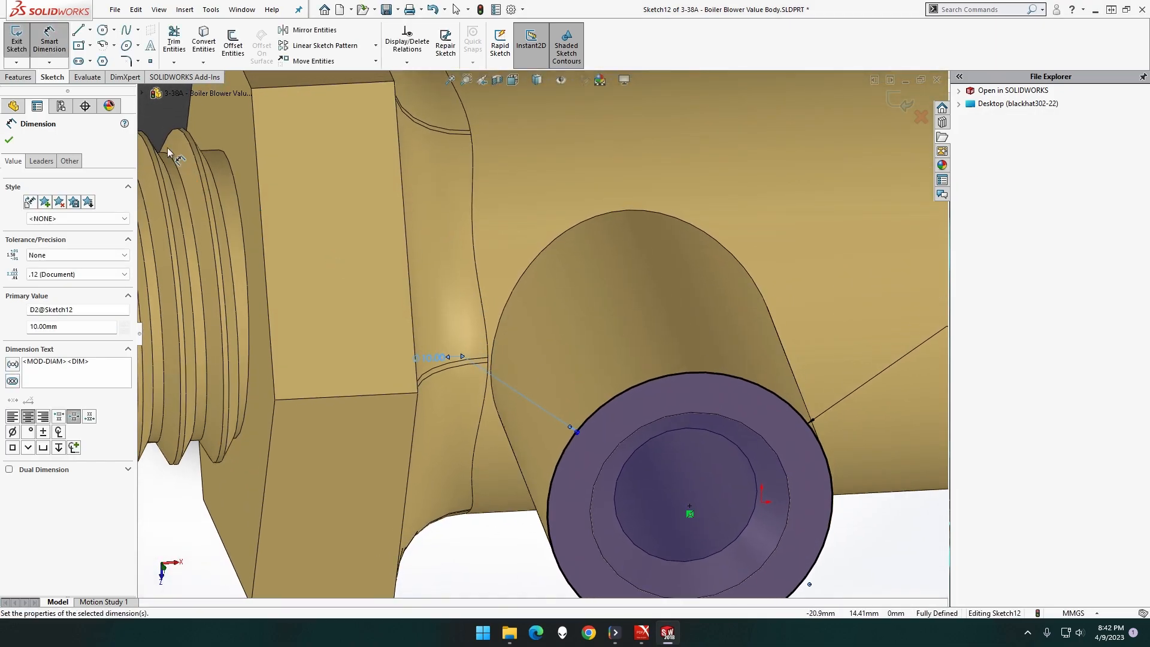
left_click(30, 78)
left_click(179, 43)
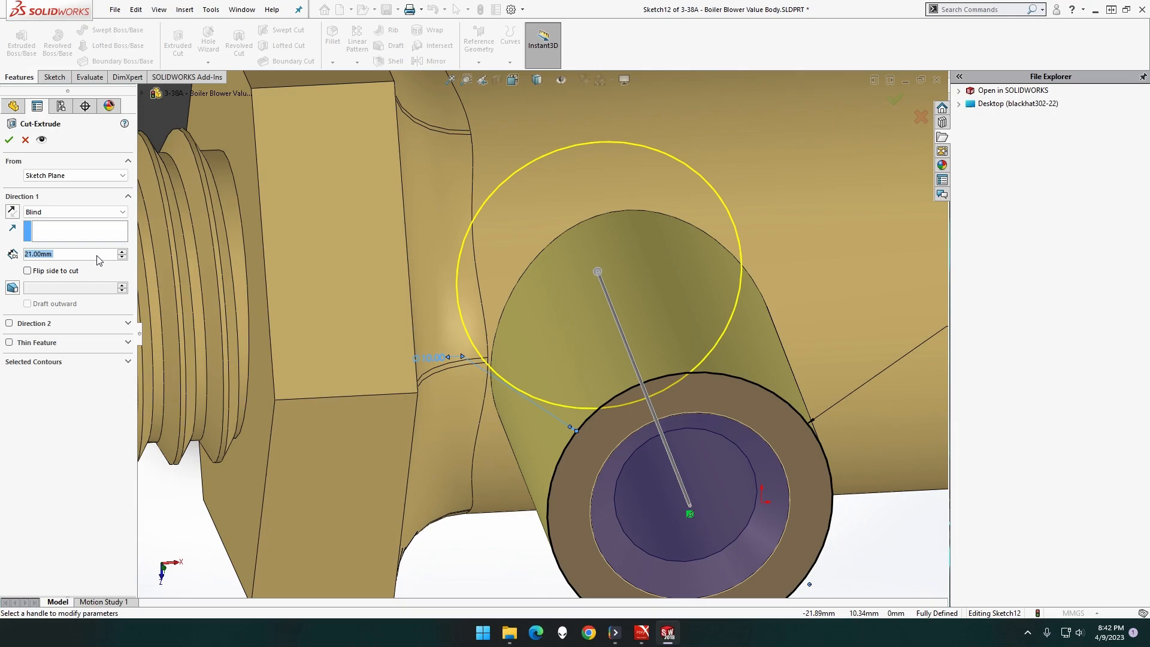
type("12.5")
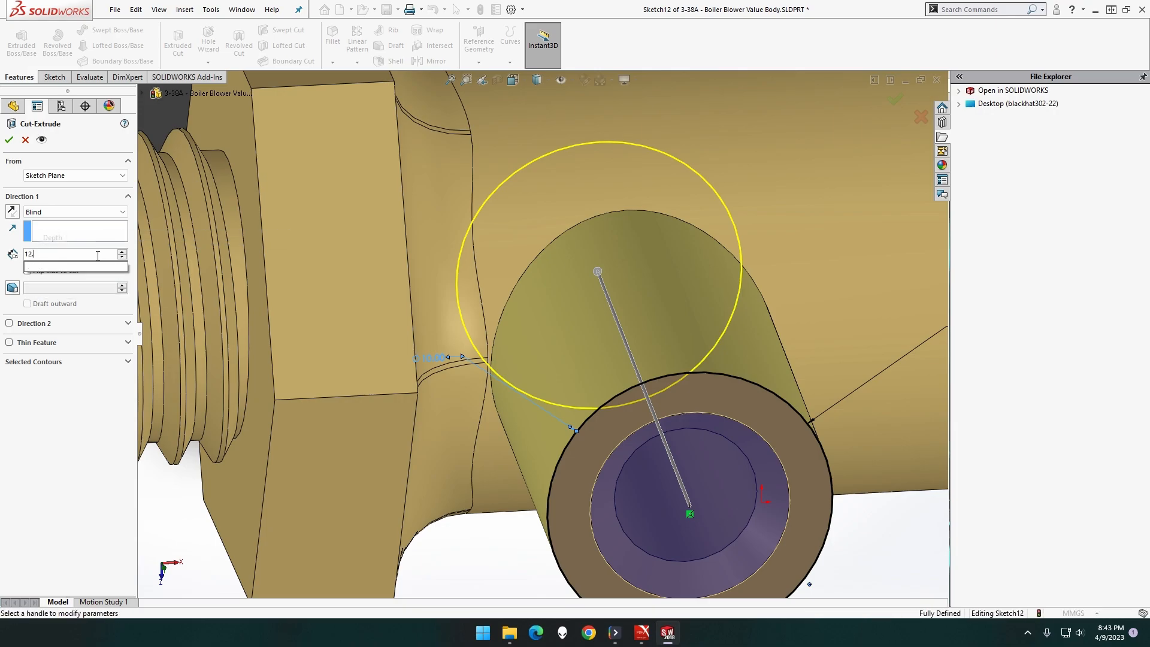
key("Return")
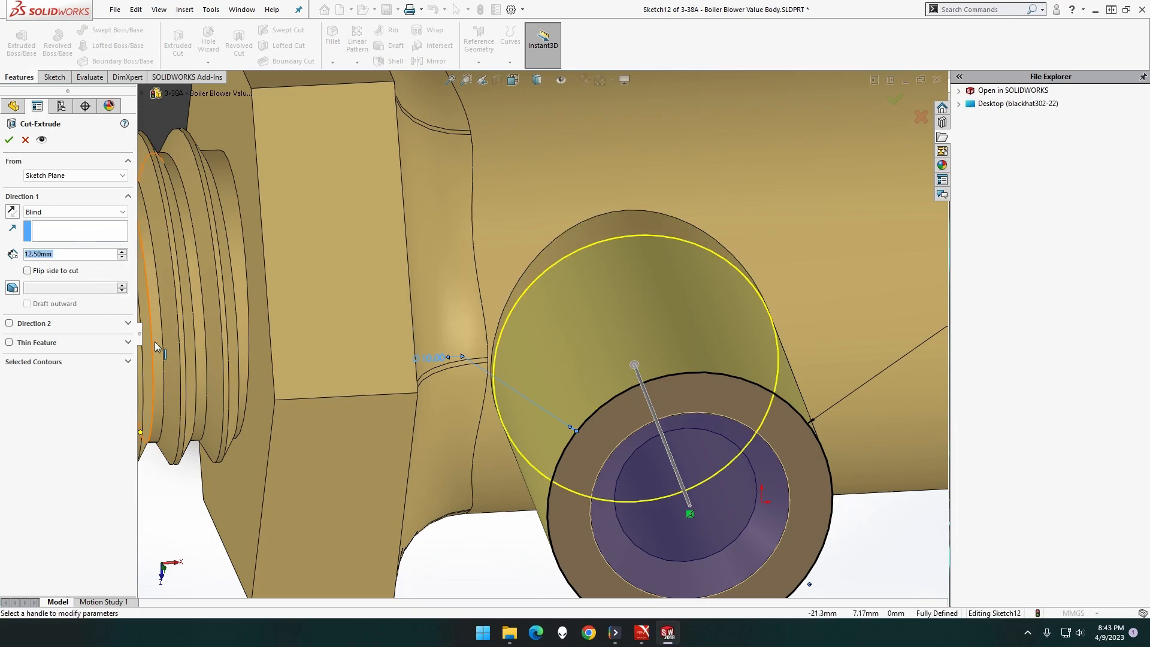
type("13")
key("Return")
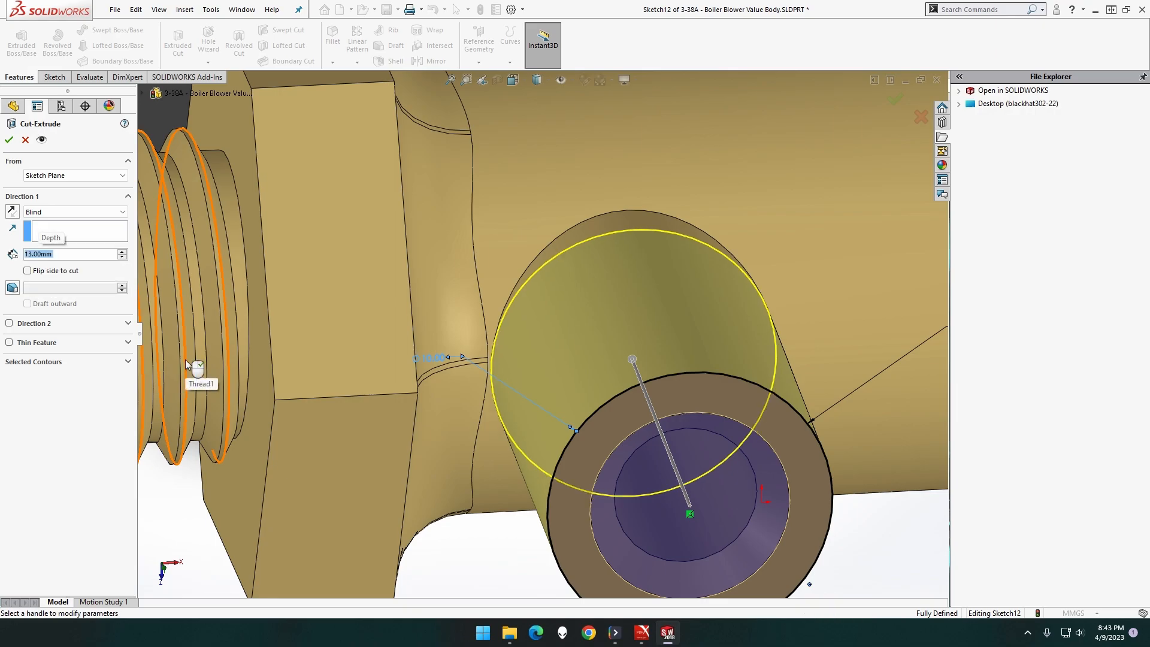
left_click(9, 139)
middle_click_drag(514, 354, 426, 359)
scroll(633, 341, "up", 3)
middle_click_drag(634, 340, 659, 407)
left_click(763, 154)
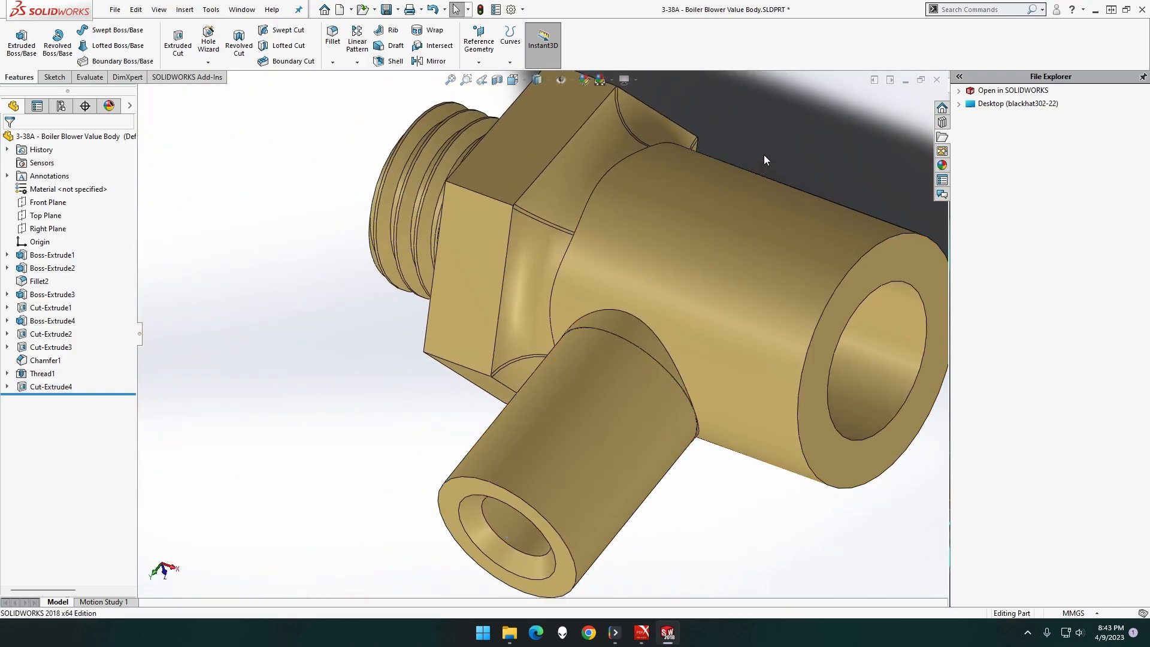
- Start a Thread feature located on the side boss's circular edge where the shallow cut ends near the main cylinder
scroll(652, 376, "down", 5)
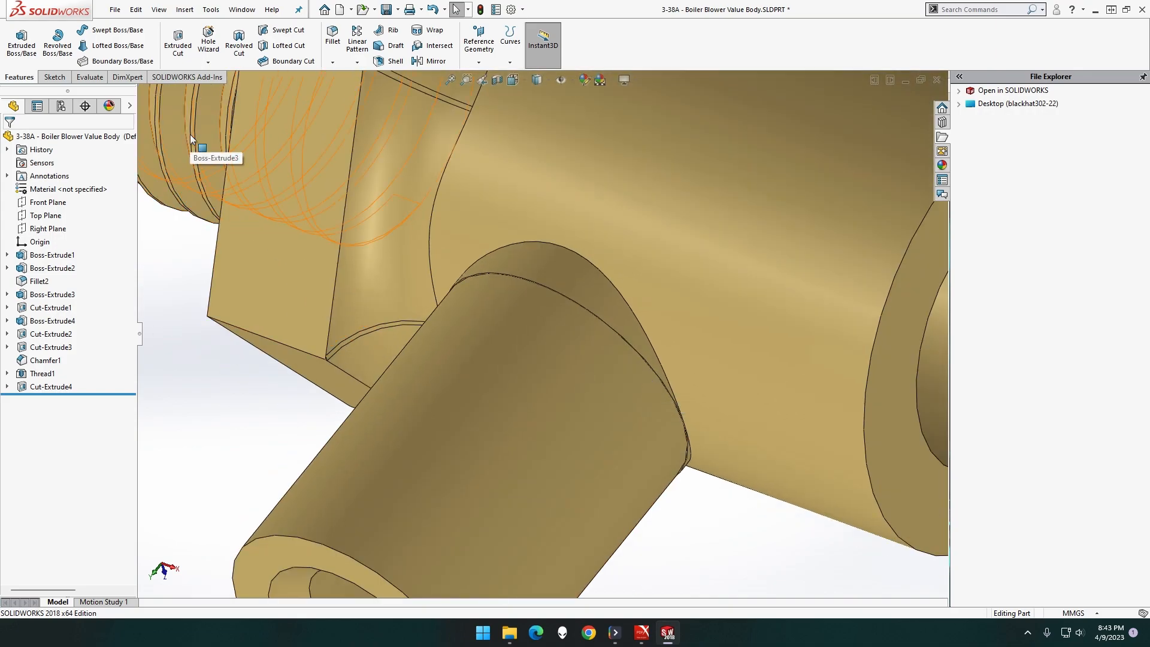
left_click(208, 62)
left_click(227, 106)
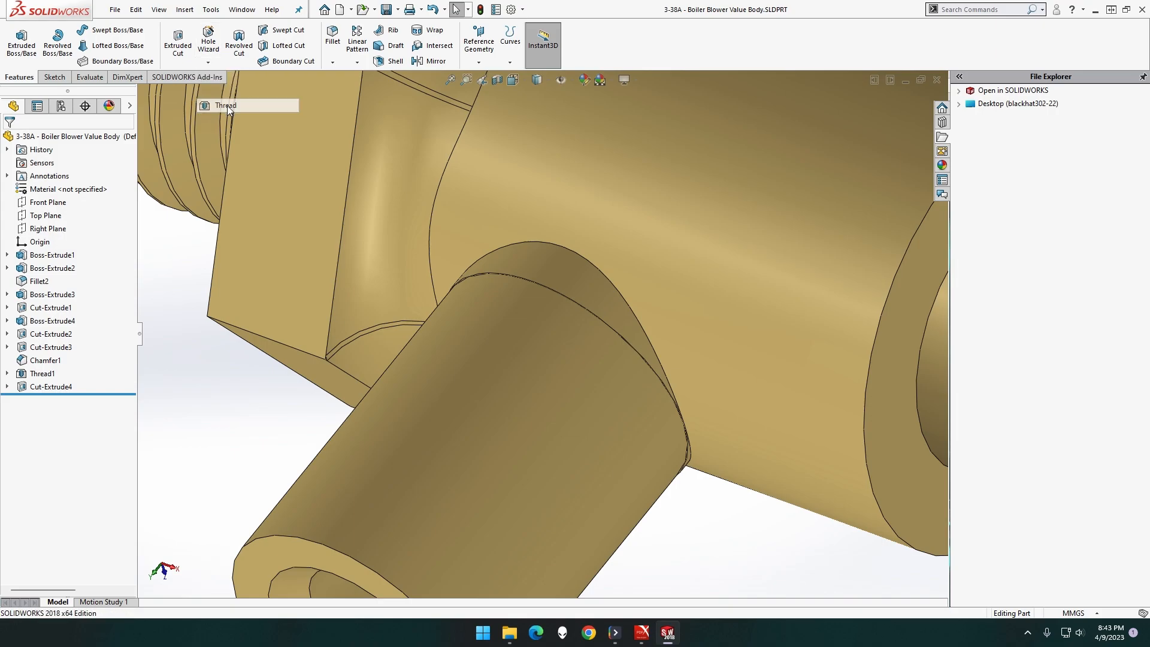
scroll(530, 285, "down", 5)
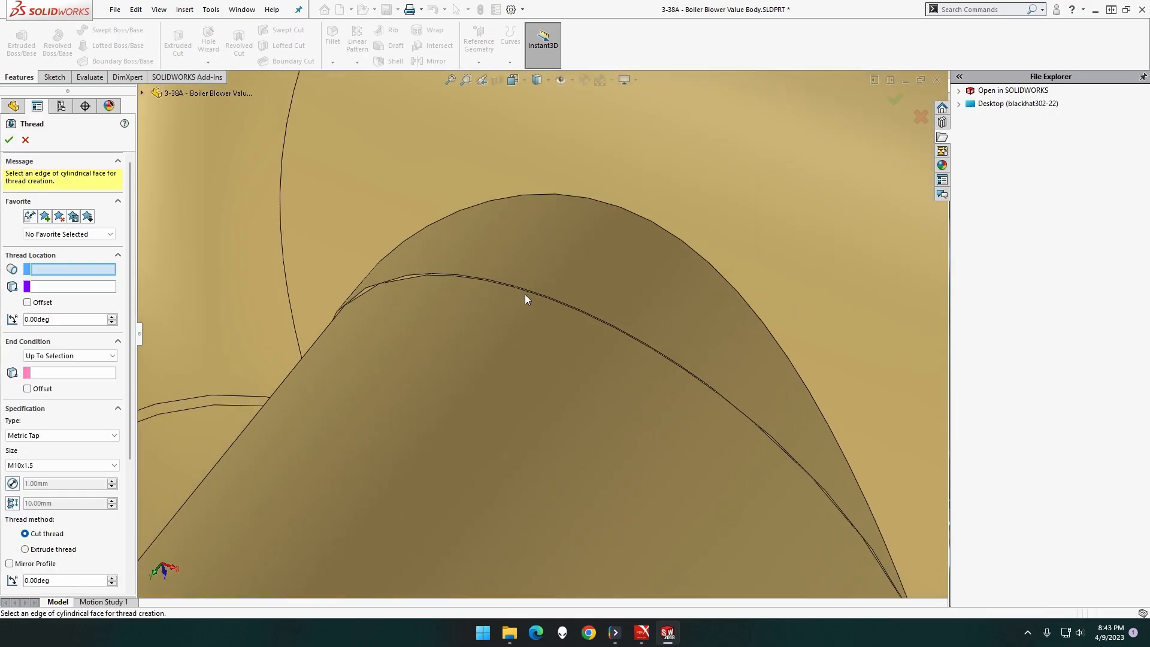
left_click(526, 293)
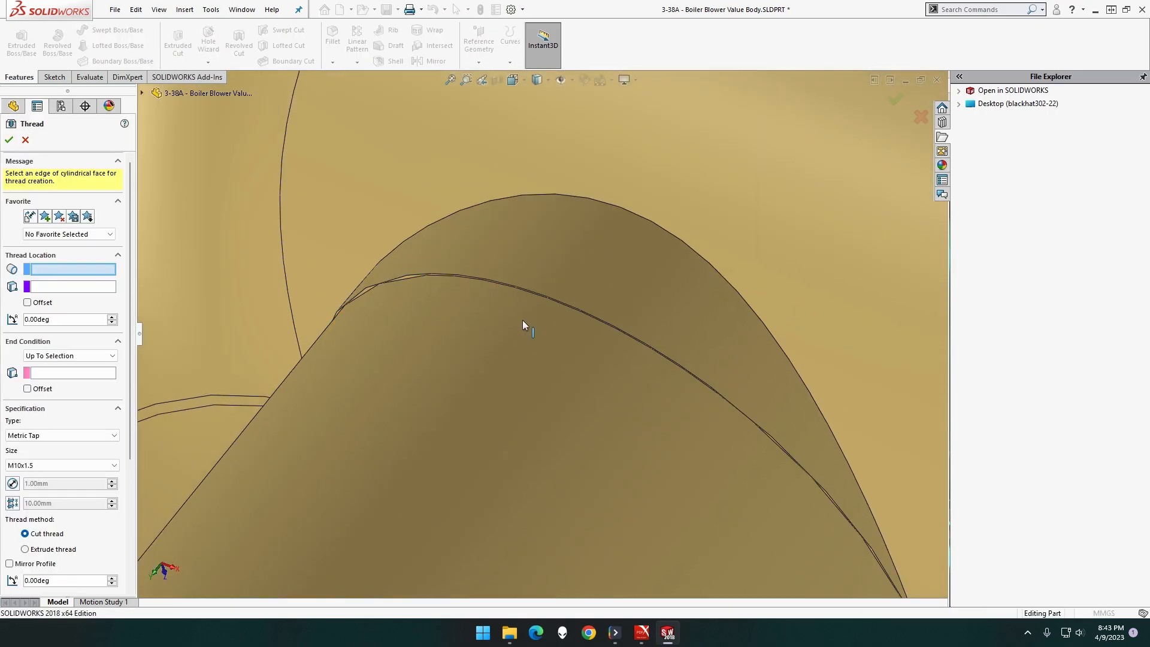
scroll(522, 320, "up", 5)
scroll(462, 476, "down", 3)
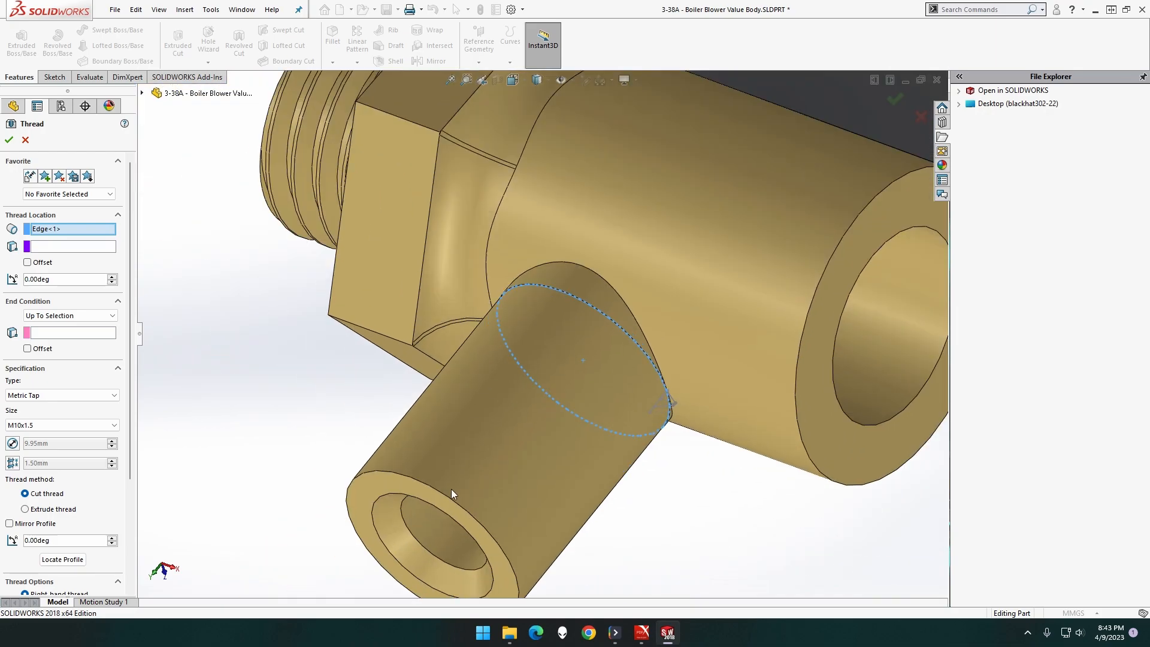
left_click(448, 497)
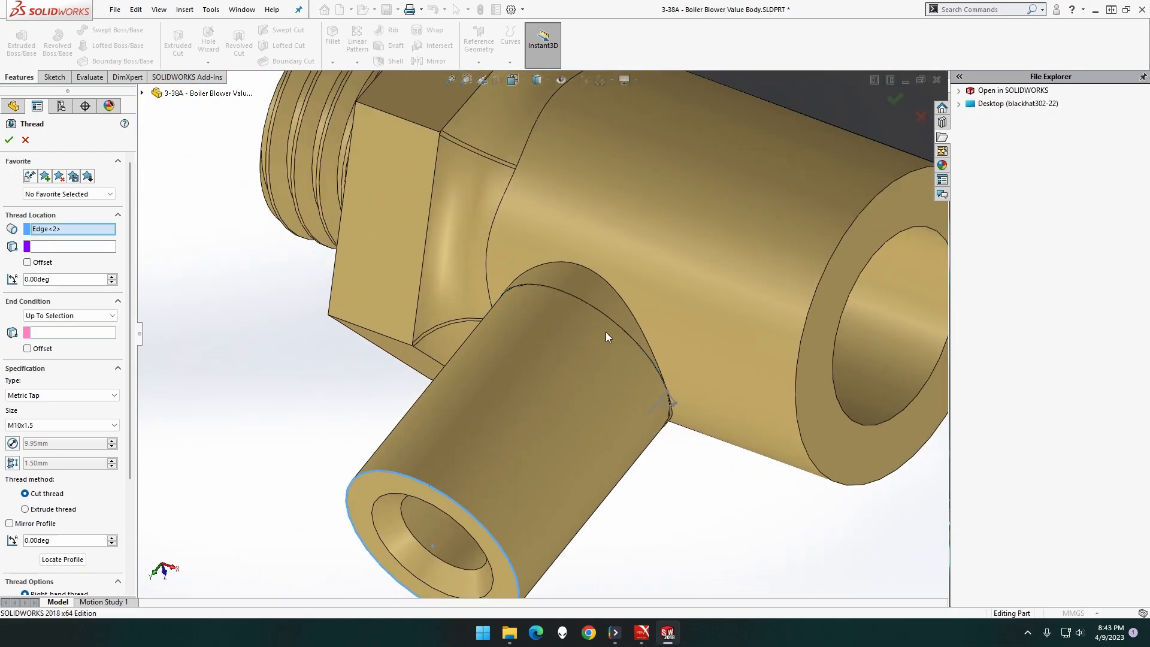
scroll(602, 308, "down", 4)
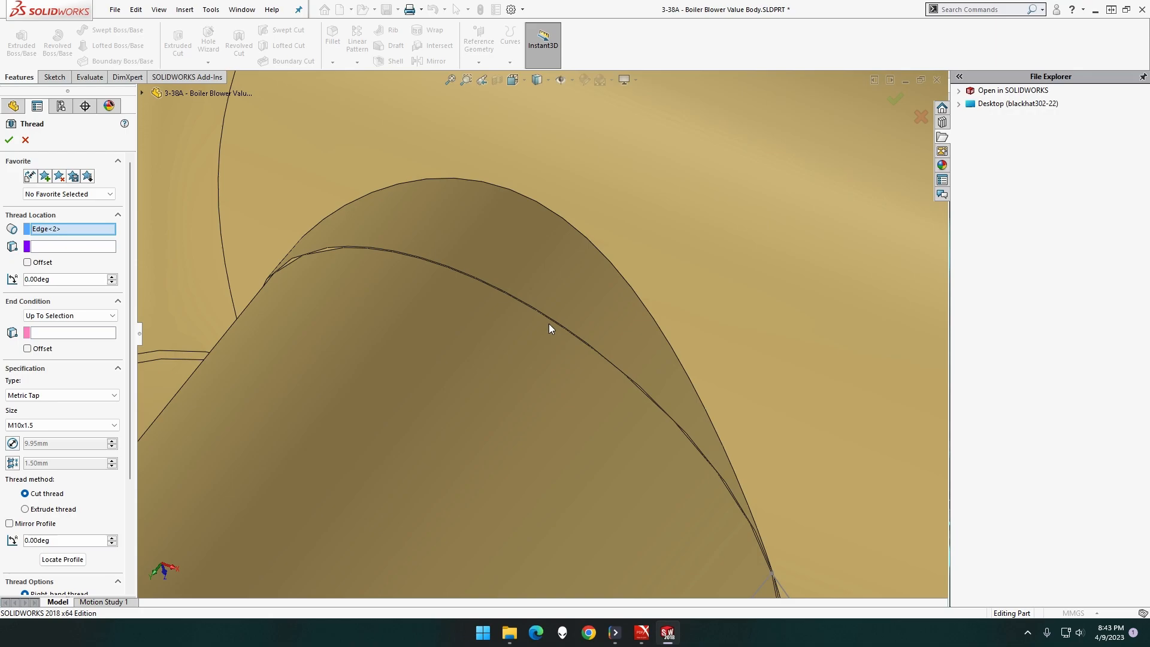
left_click(550, 322)
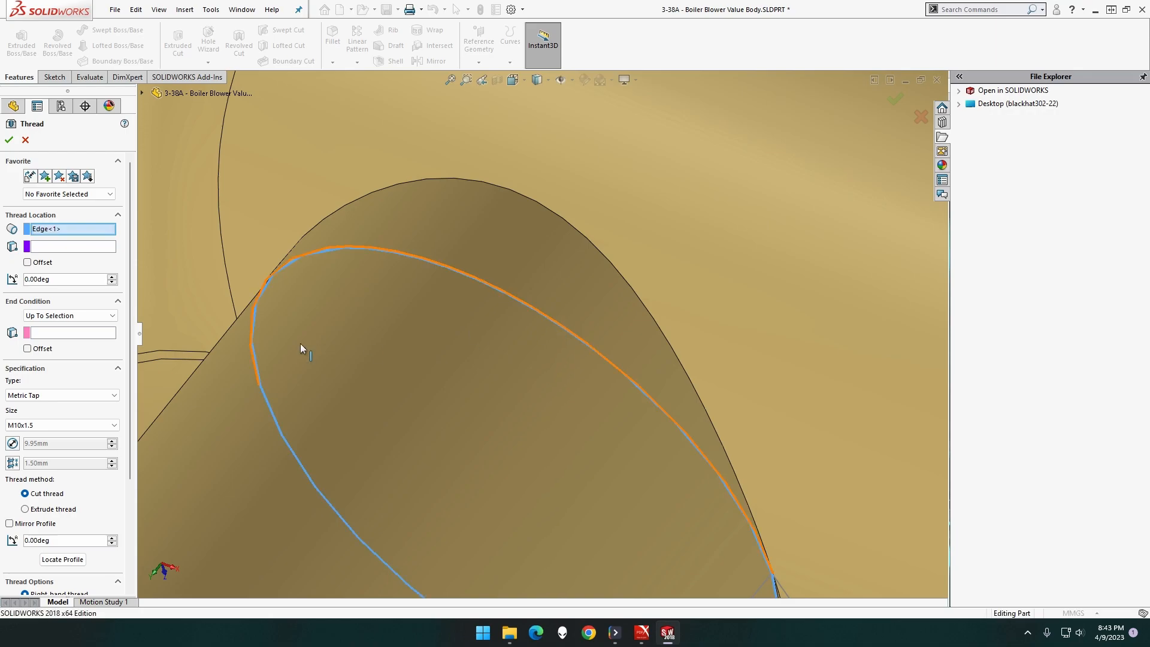
- Set the thread's end selection to the outer circular edge of the side boss's end face
left_click(97, 333)
scroll(368, 386, "up", 6)
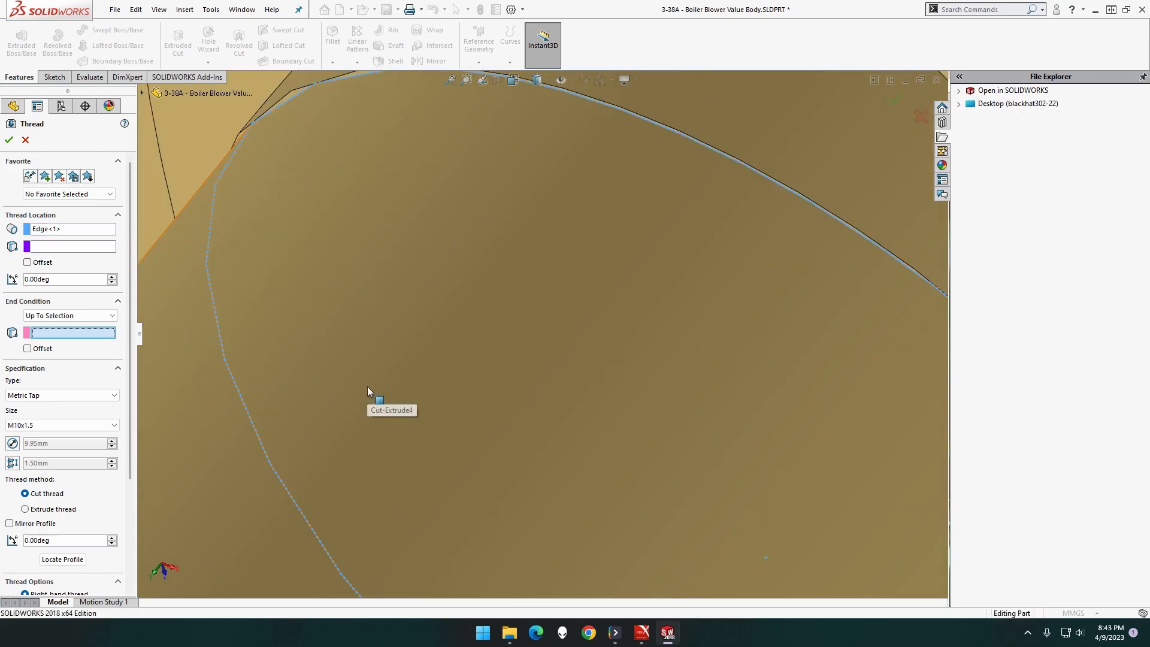
scroll(458, 413, "down", 5)
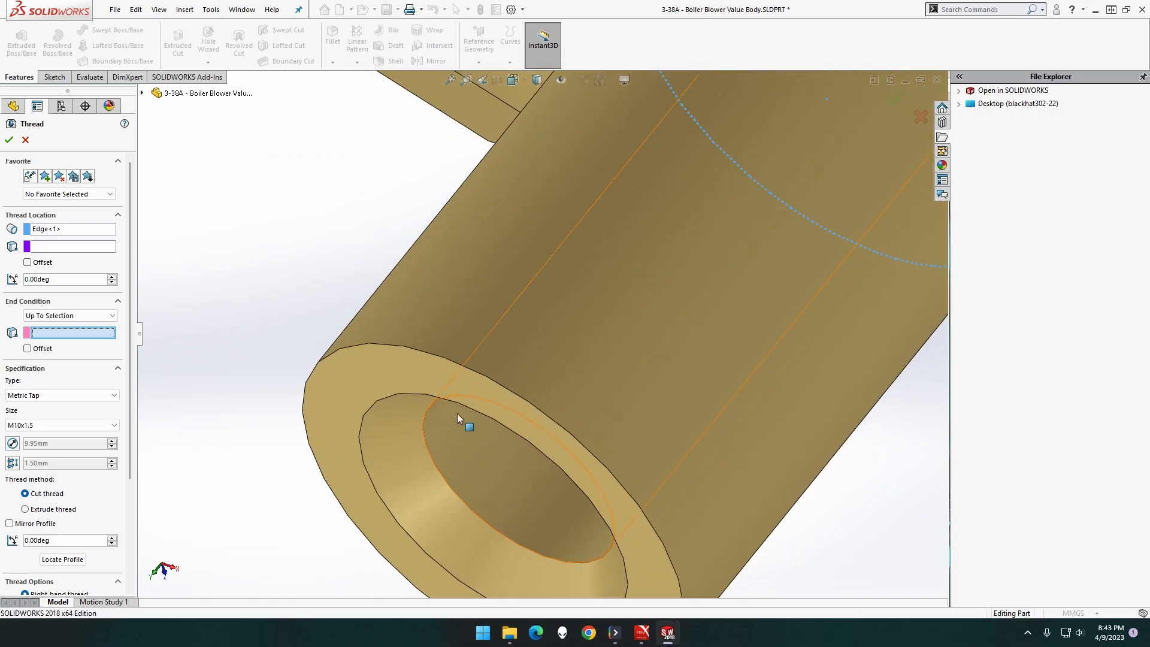
left_click(466, 366)
scroll(469, 365, "up", 4)
middle_click_drag(469, 365, 414, 342)
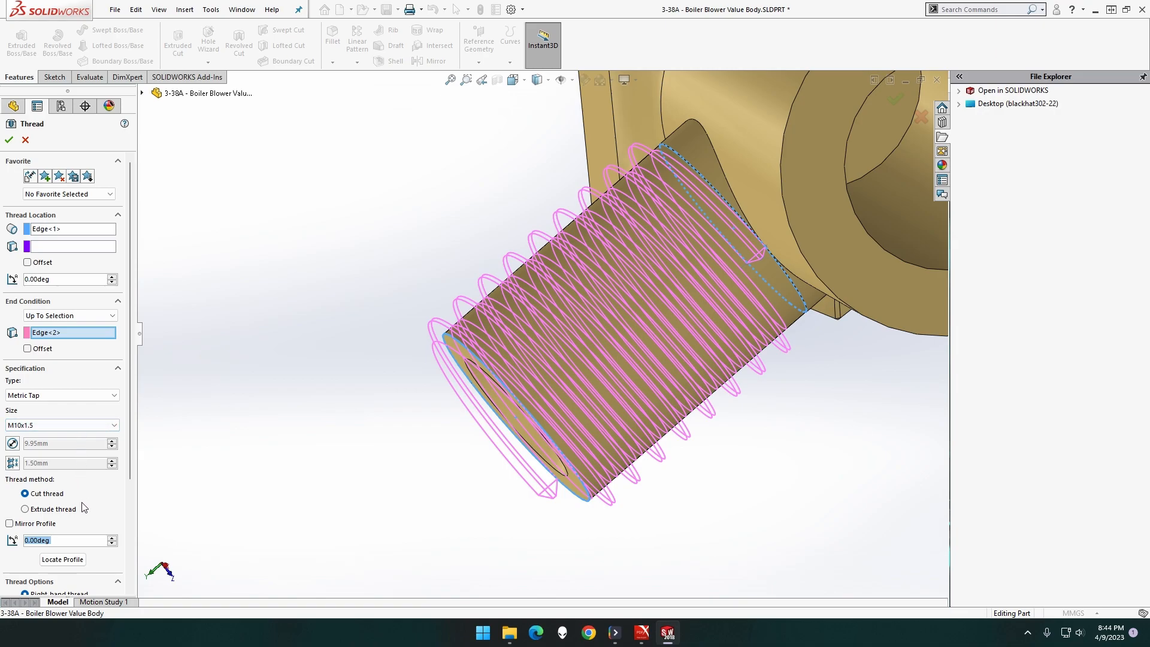
- Create the side boss's thread with the Extrude thread method, trimmed with both the start face and the end face
left_click(68, 512)
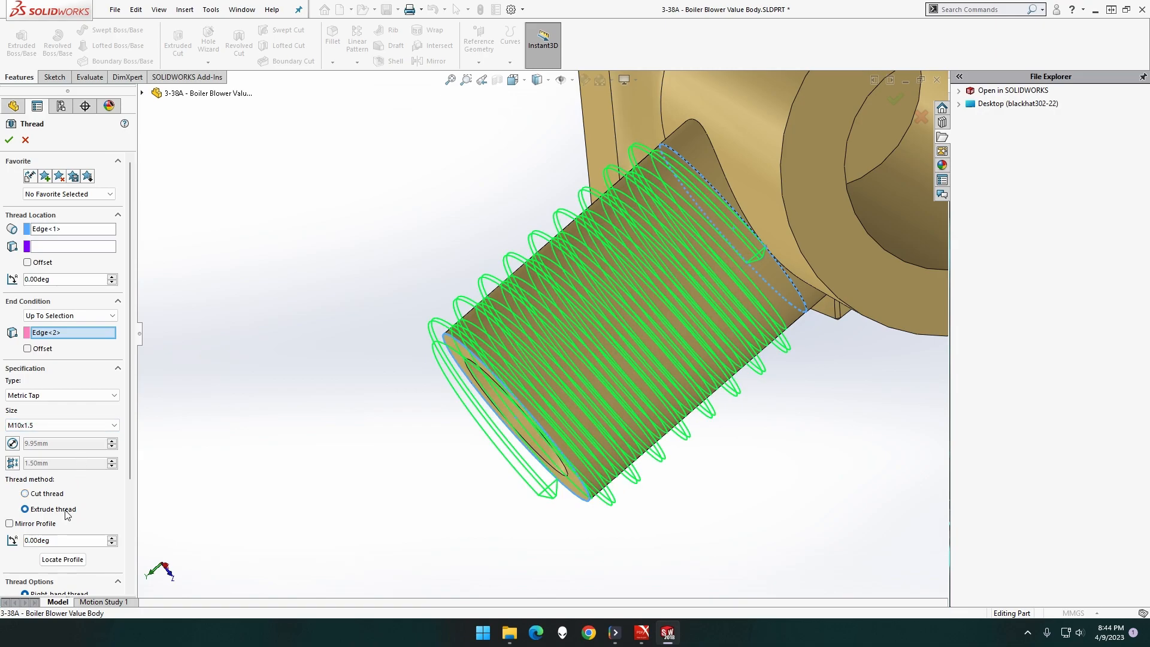
scroll(99, 509, "down", 3)
left_click(60, 492)
left_click(77, 505)
left_click(11, 139)
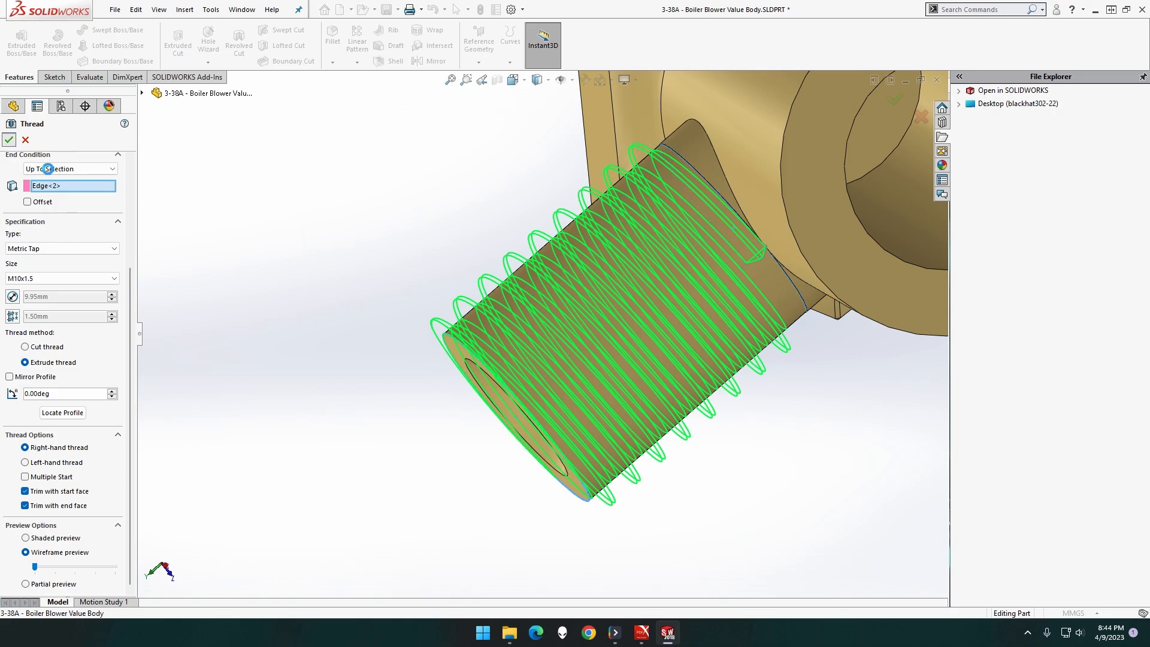
- Start a Thread feature in the main bore, located on its deep inner circular edge and ending at the circular edge of the bore's opening
middle_click_drag(325, 260, 728, 291)
scroll(429, 271, "up", 6)
scroll(728, 291, "down", 6)
middle_click_drag(652, 296, 658, 304)
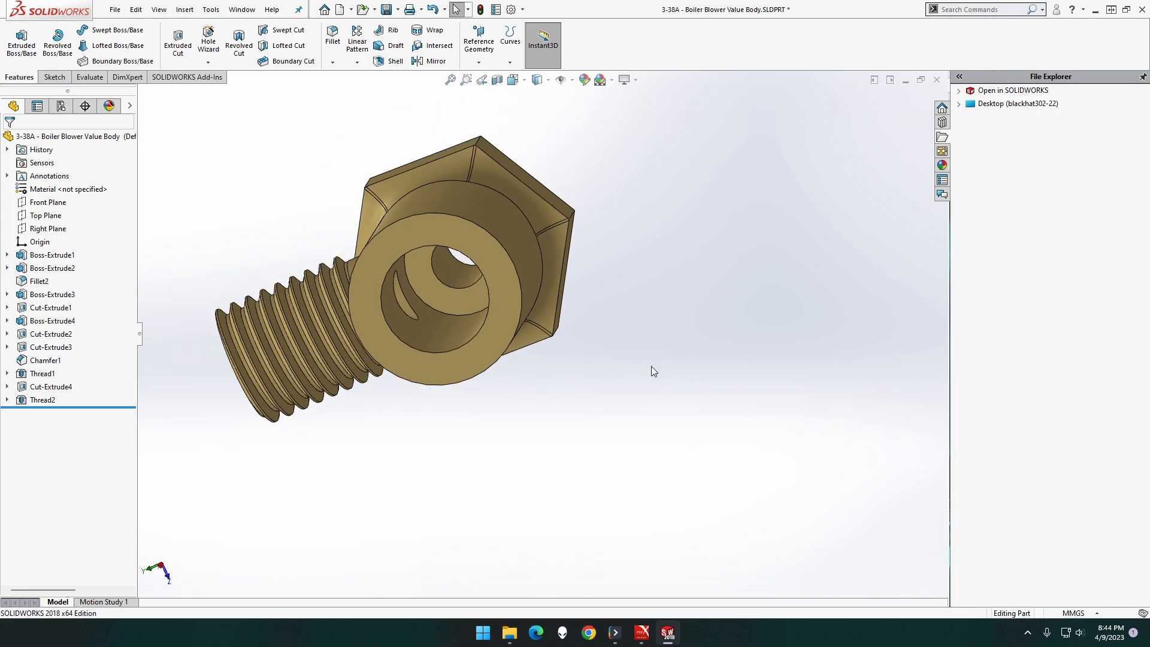
middle_click_drag(651, 364, 660, 372)
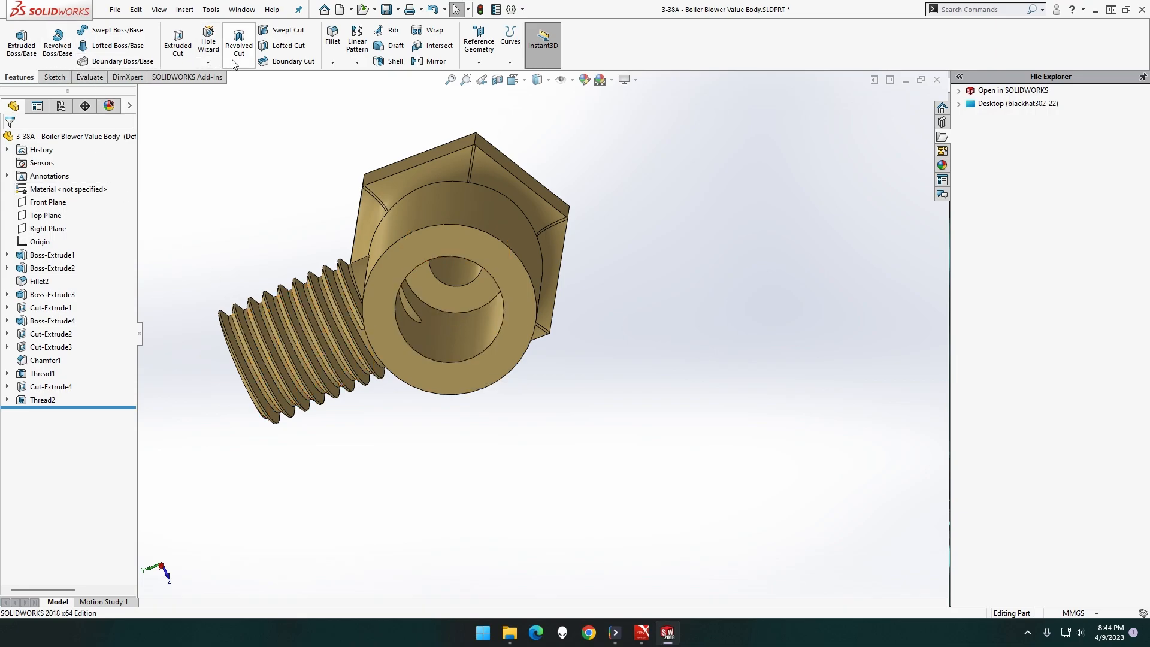
left_click(206, 63)
left_click(221, 103)
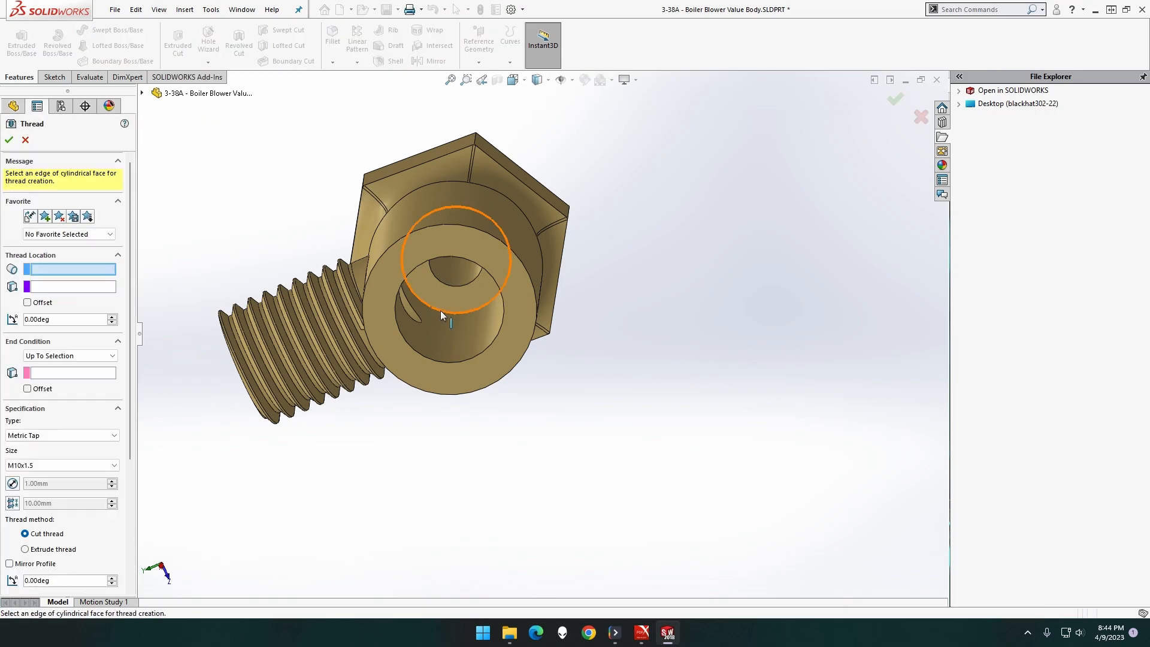
left_click(352, 321)
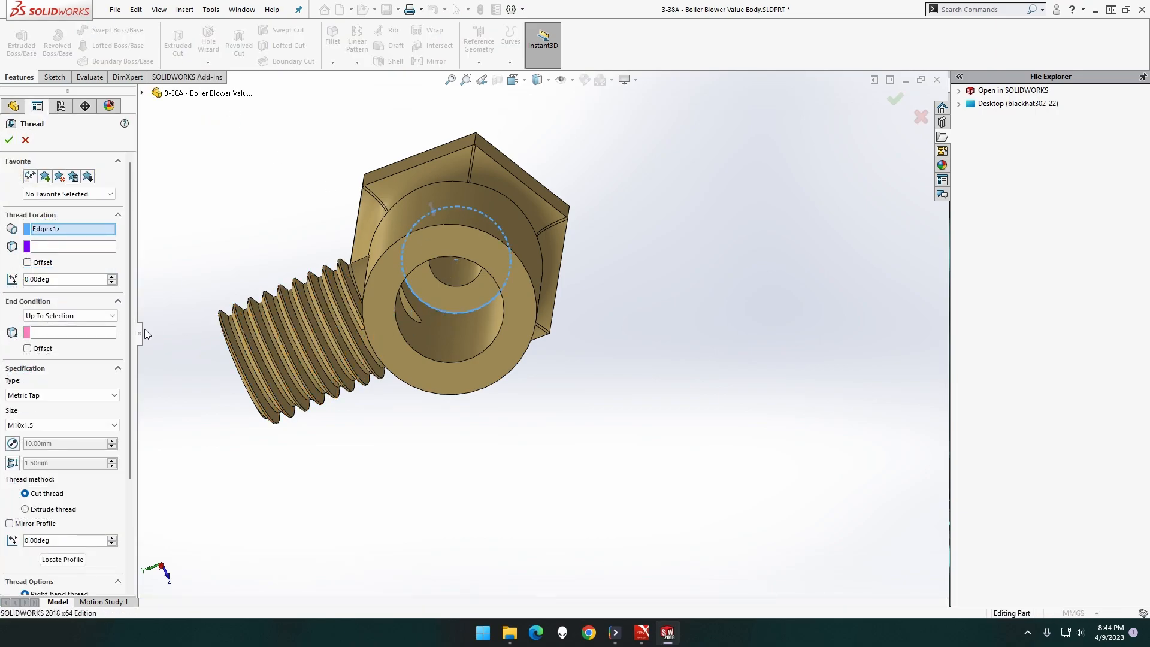
left_click(101, 334)
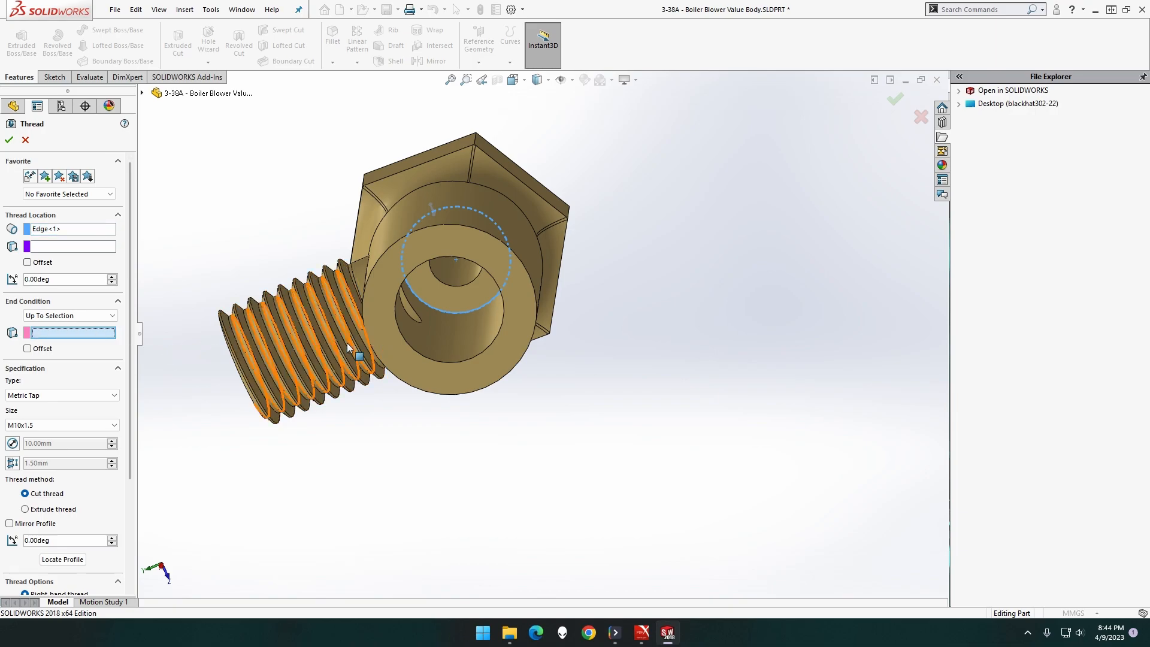
left_click(411, 347)
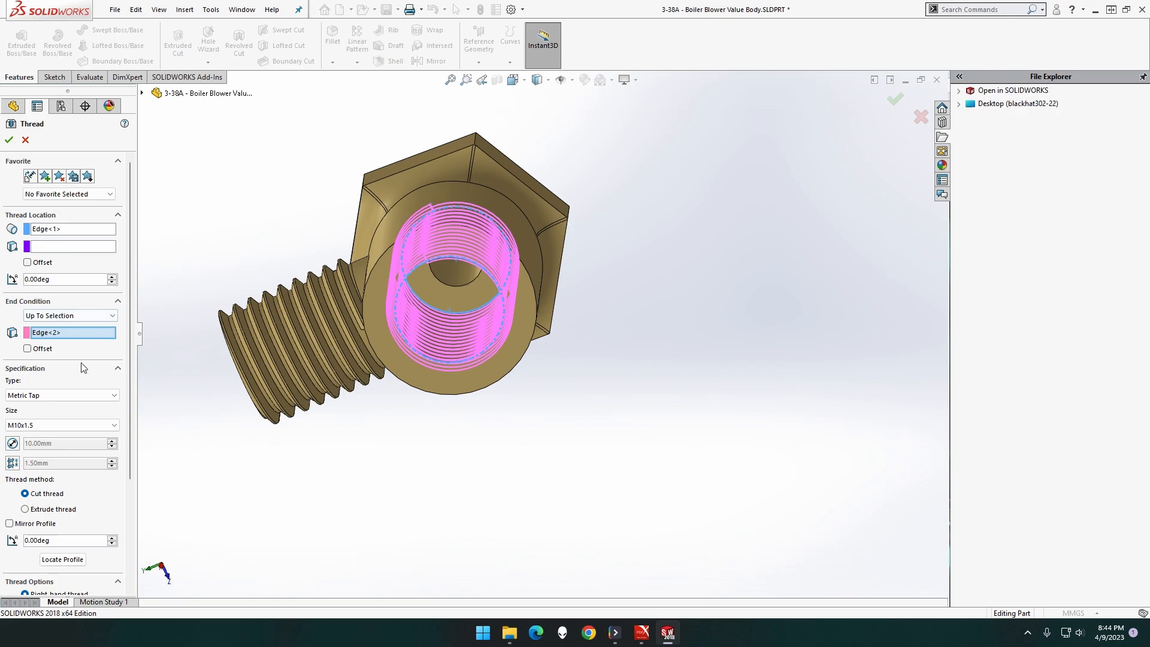
- Try to create the bore's thread with the Extrude thread method, trimmed with both the start face and the end face
left_click(60, 508)
scroll(65, 513, "down", 3)
left_click(77, 506)
left_click(24, 491)
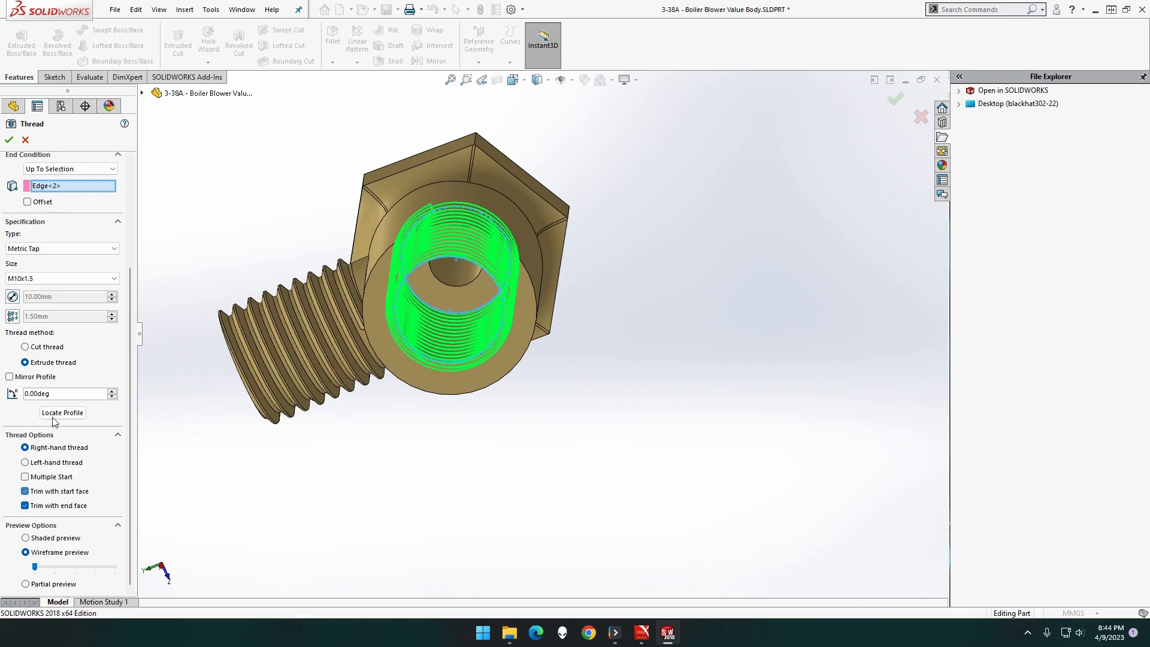
left_click(9, 142)
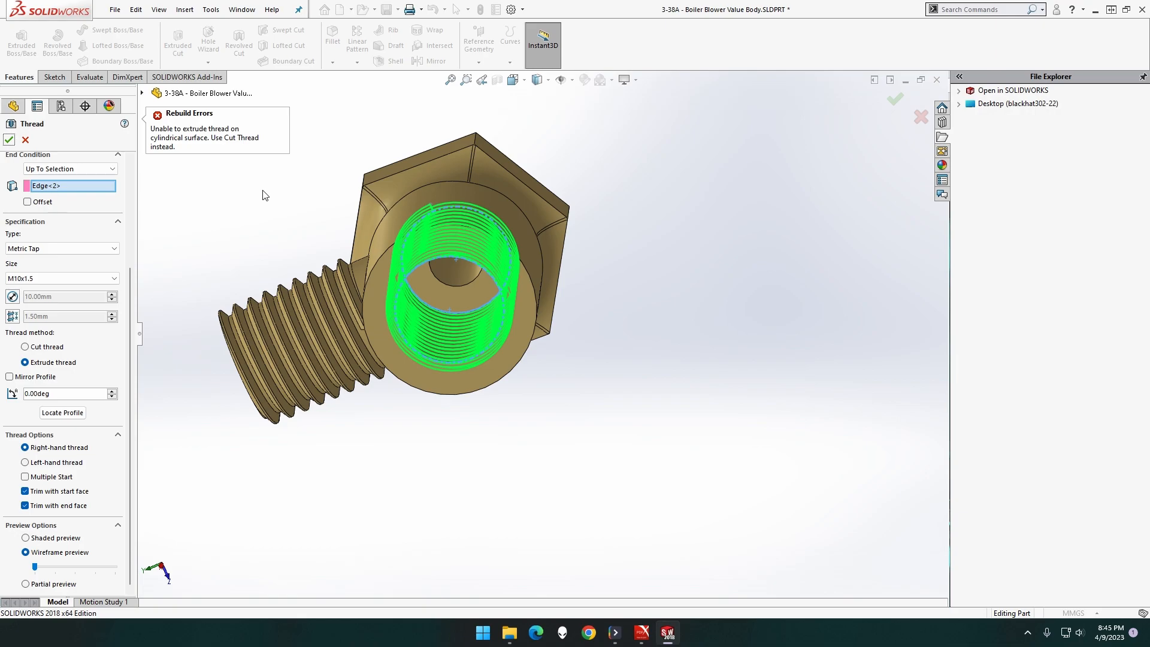
- Switch the bore's thread to the Cut thread method, create it, and inspect the threaded valve body from several sides
left_click(51, 346)
left_click(9, 139)
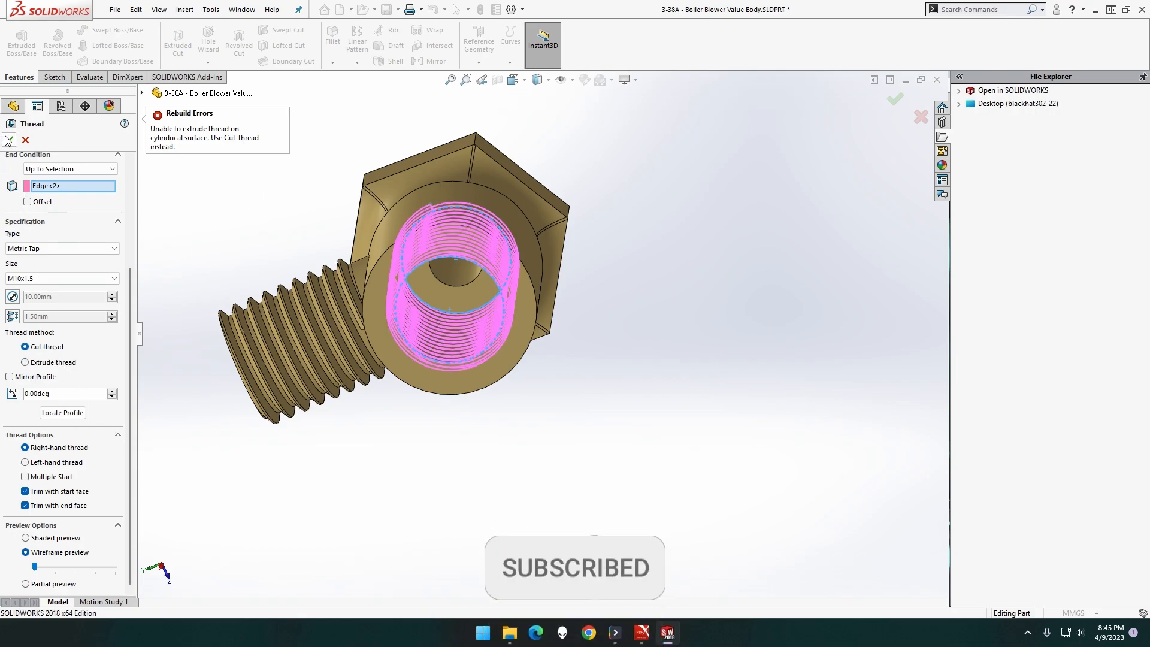
middle_click_drag(249, 236, 208, 213)
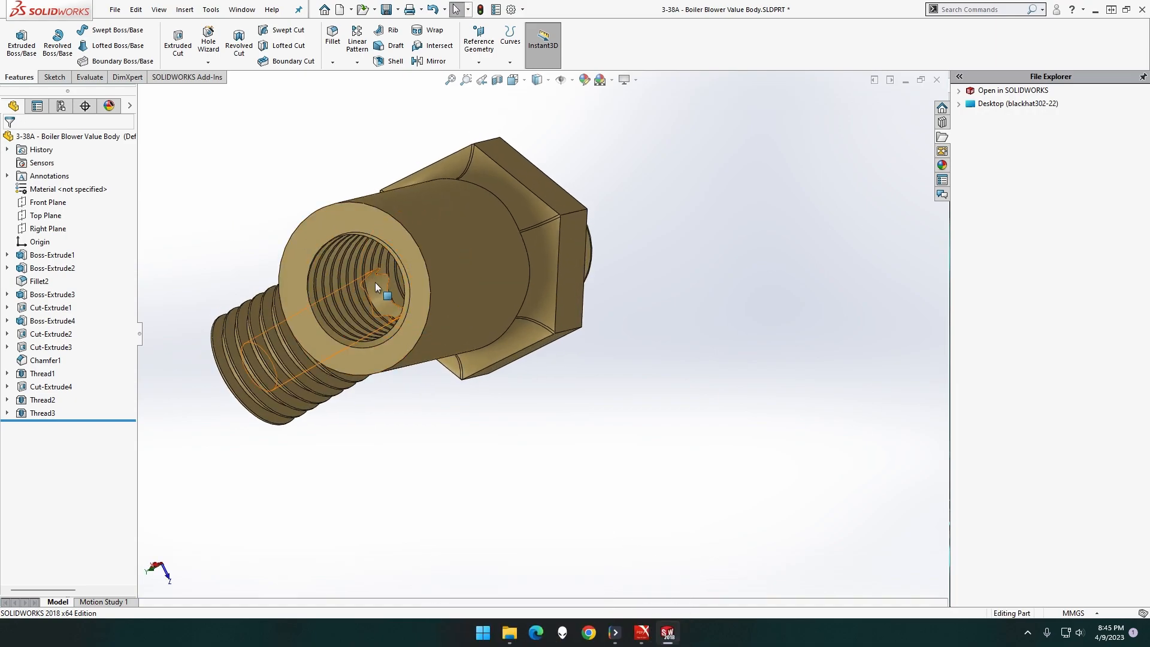
middle_click_drag(423, 279, 224, 226)
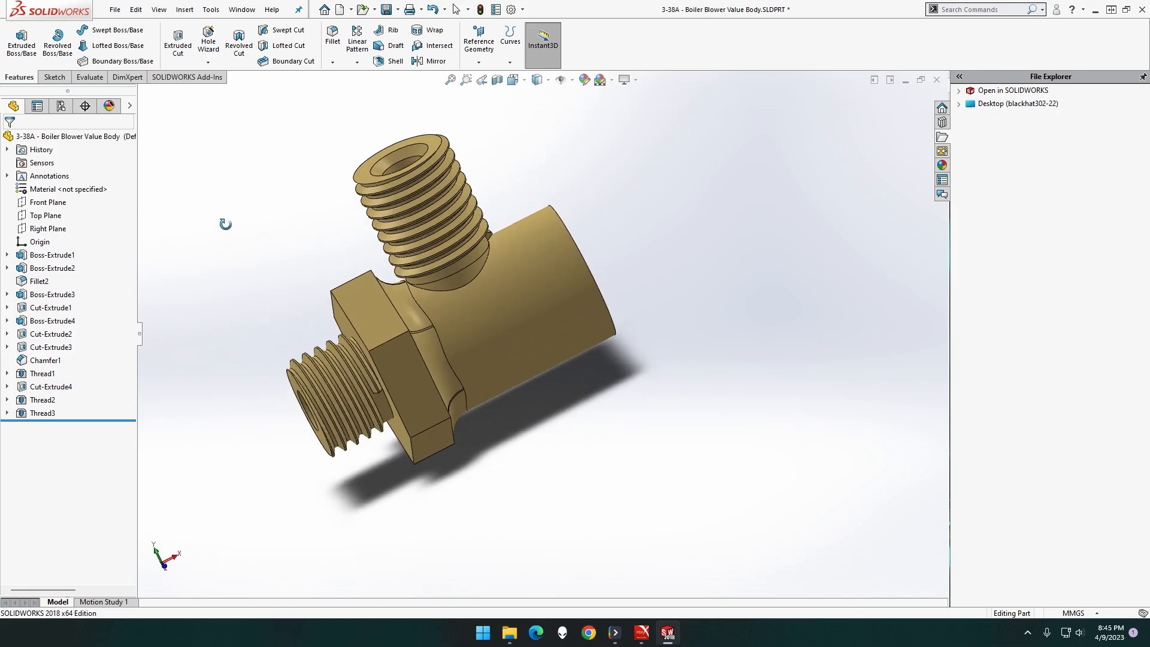